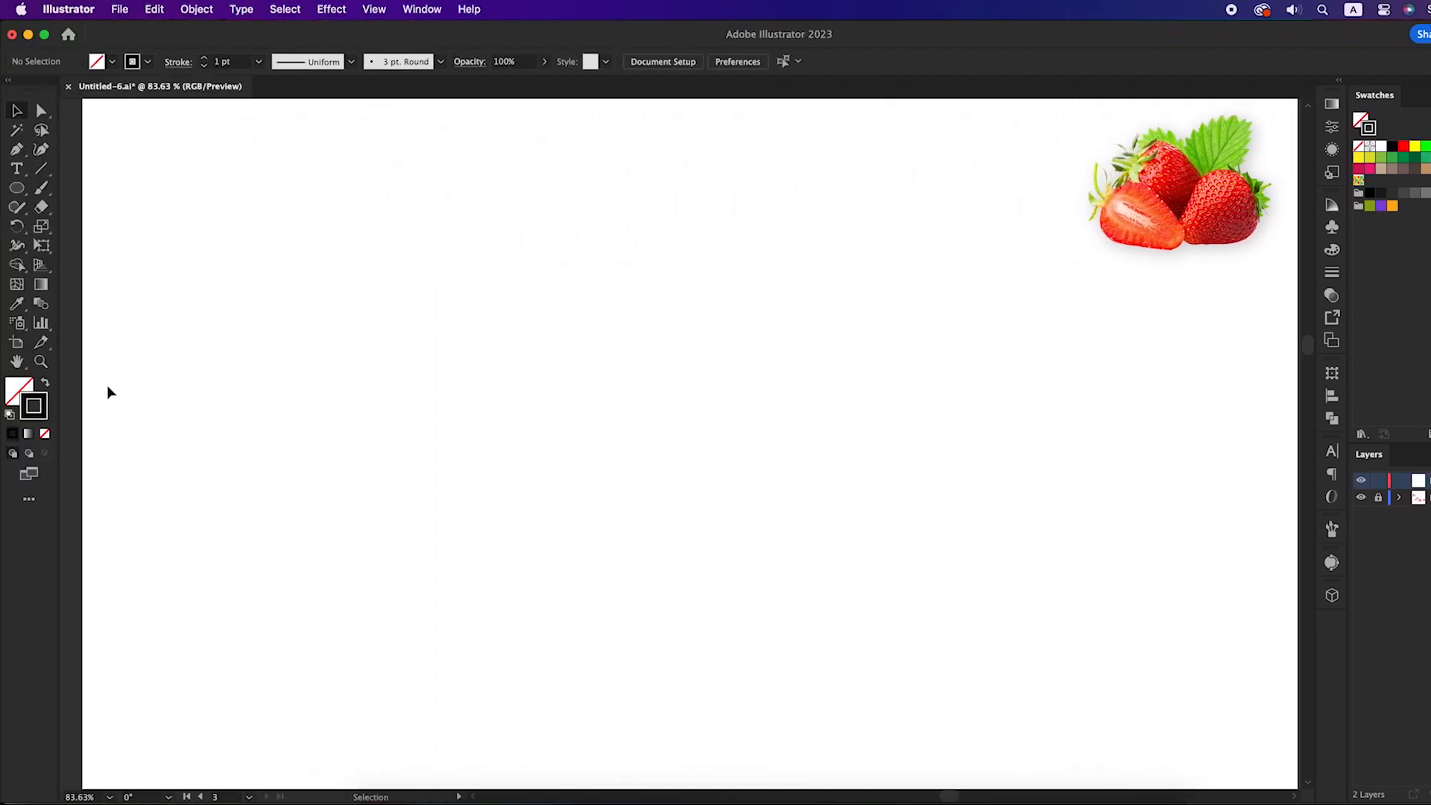
Draw a circle about 77 px across near the middle of the artboard
drag(17, 188, 55, 227)
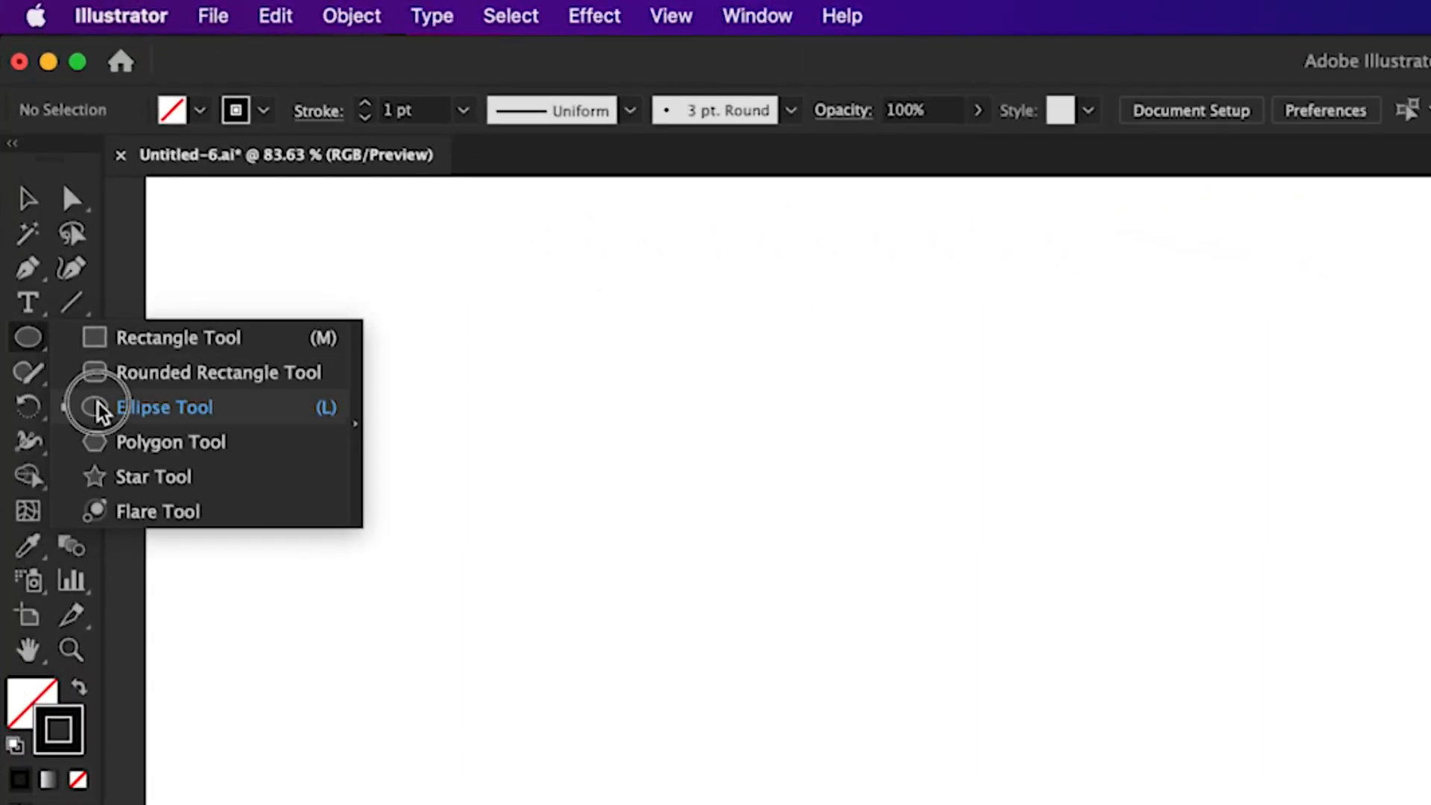
drag(1142, 620, 1232, 725)
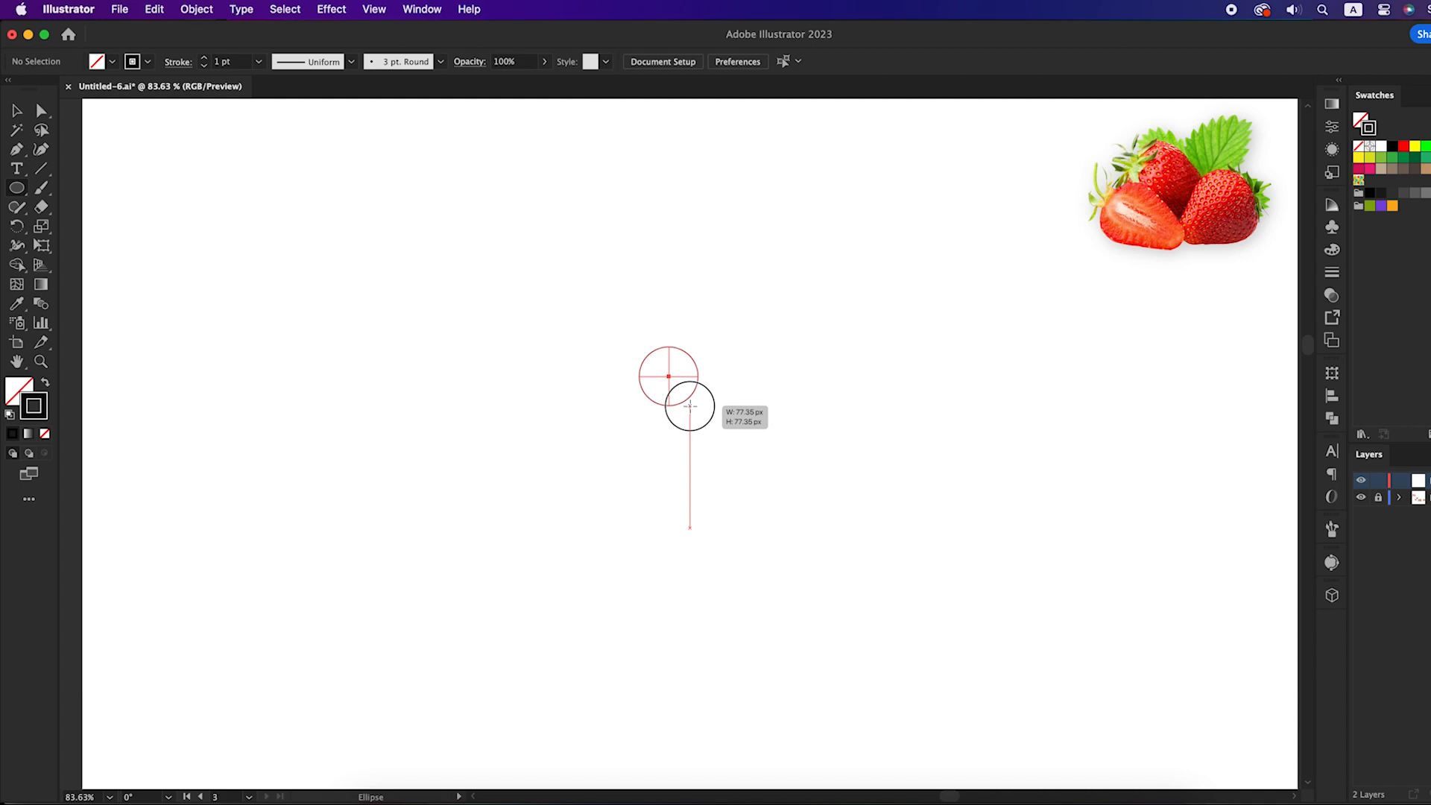
drag(690, 406, 726, 416)
Duplicate the circle horizontally into a row of six touching circles
key(v)
click(673, 485)
key(ctrl+d)
key(ctrl+d)
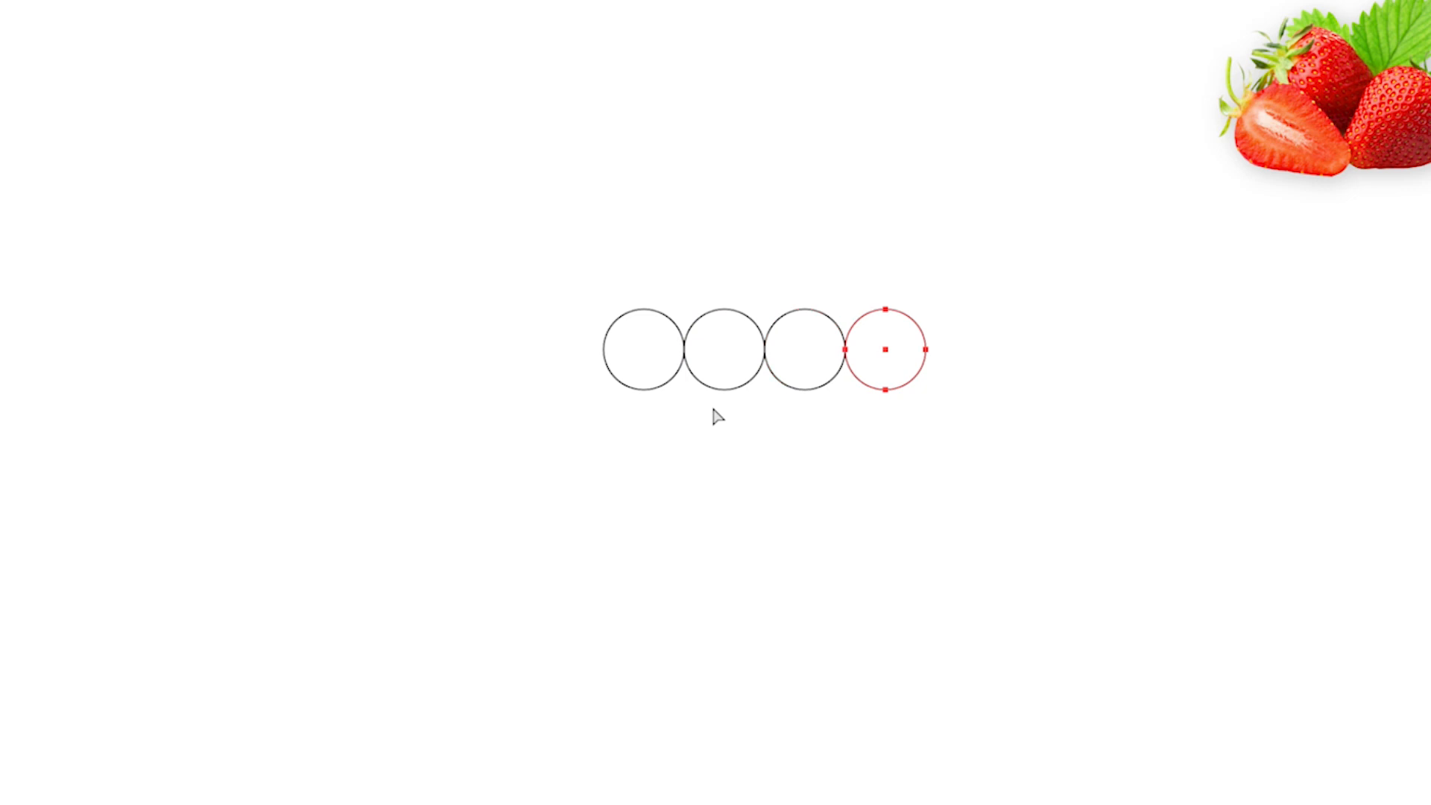
key(ctrl+d)
key(ctrl+d)
Copy the row of circles straight down and repeat it to build a six-by-six grid of touching circles
drag(508, 223, 1076, 472)
drag(1058, 389, 1062, 420)
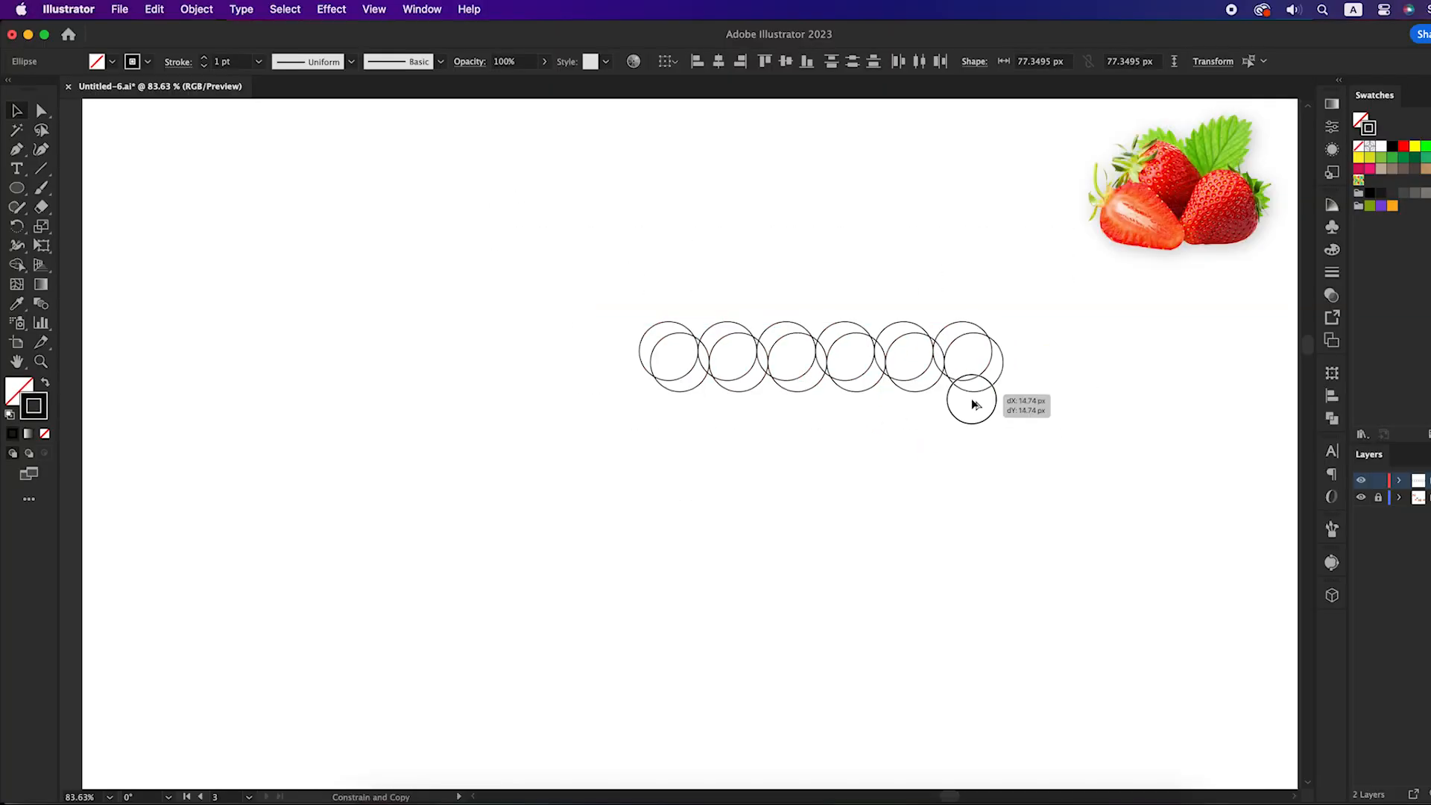
drag(973, 404, 973, 445)
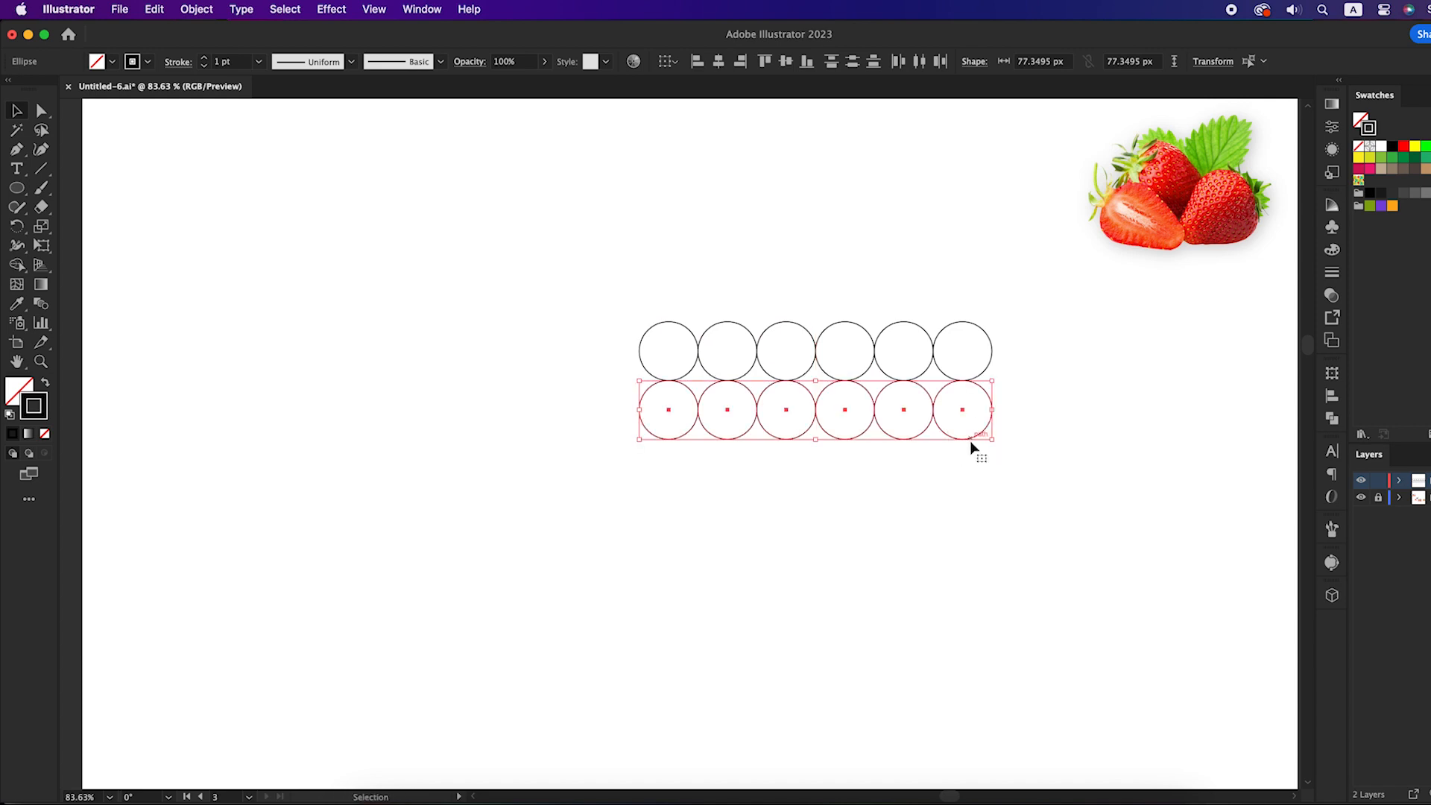
key(ctrl+d)
key(ctrl+d)
key(ctrl+d)
key(ctrl+d)
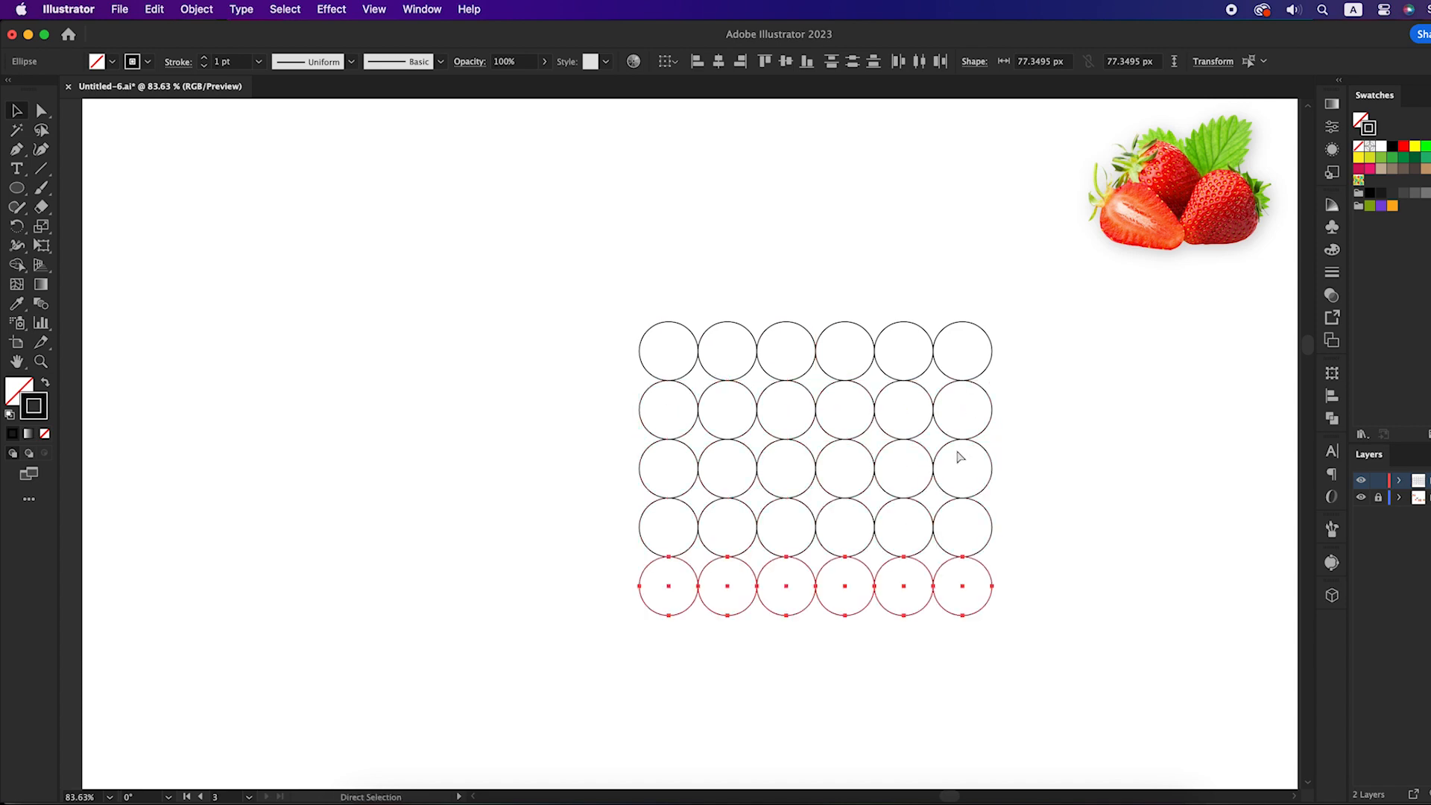
Merge two separate diagonal pairs of circles in the grid into black connected shapes with the Shape Builder tool, using no stroke
mouse_move(562, 304)
mouse_down()
mouse_move(1041, 706)
mouse_move(963, 617)
mouse_up()
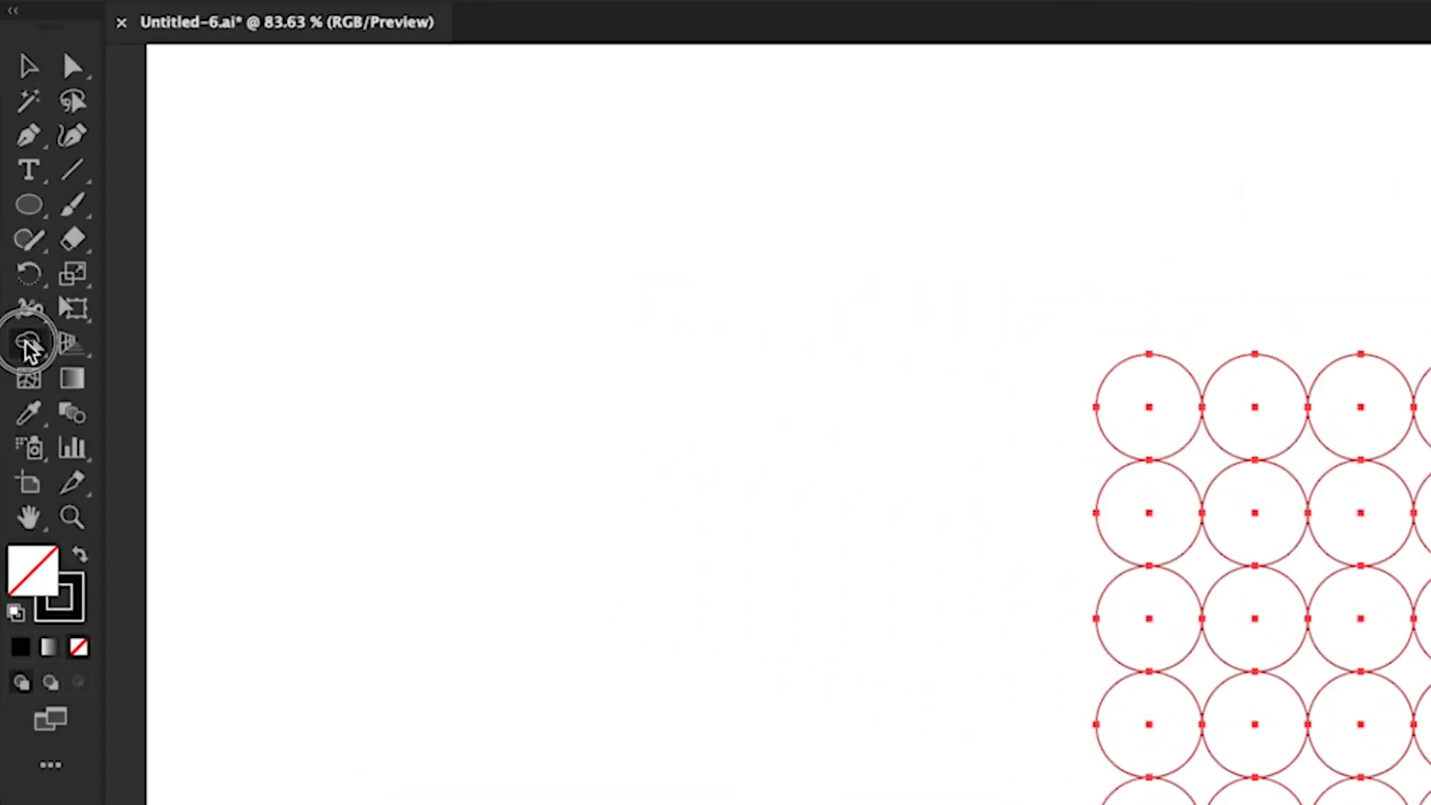
click(16, 264)
click(192, 347)
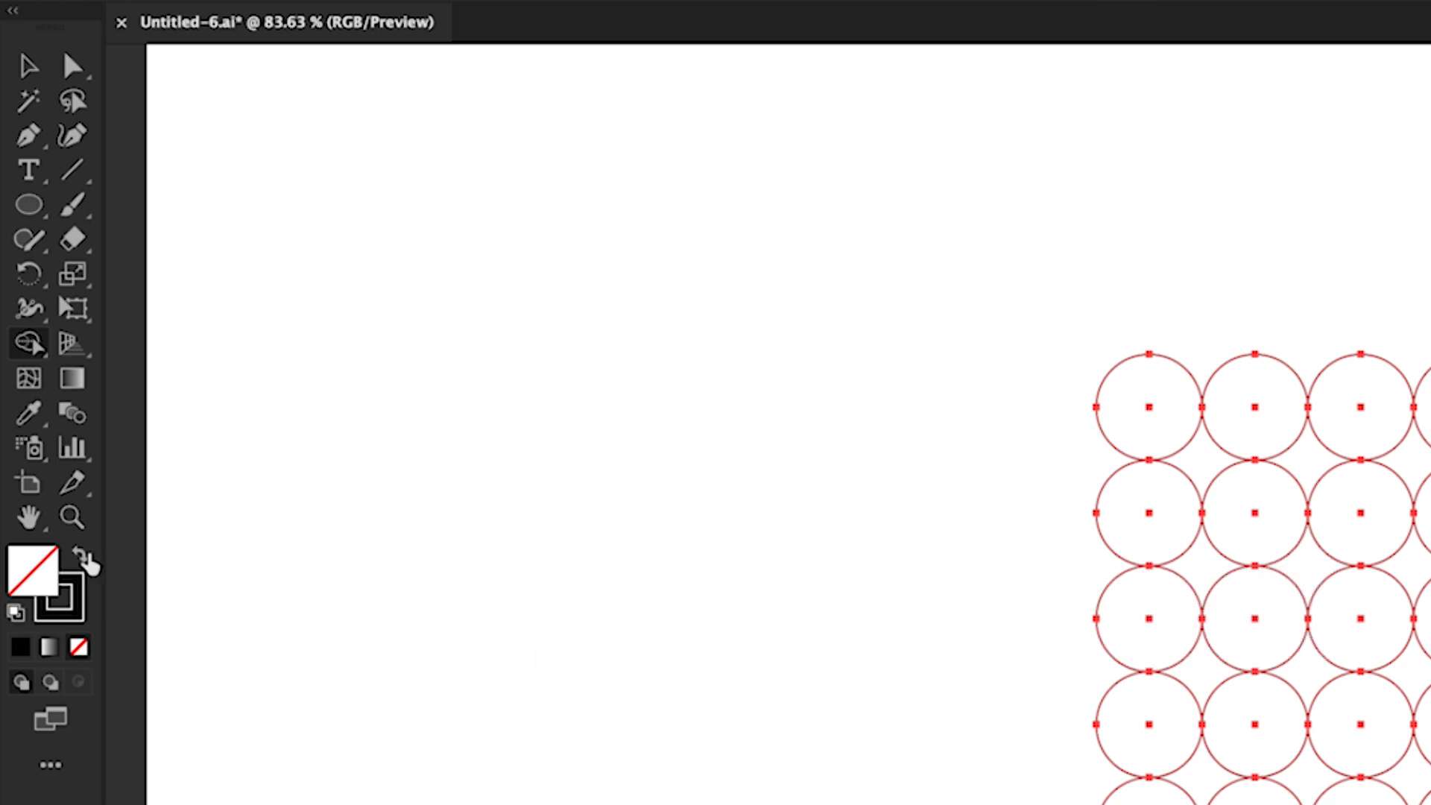
click(82, 556)
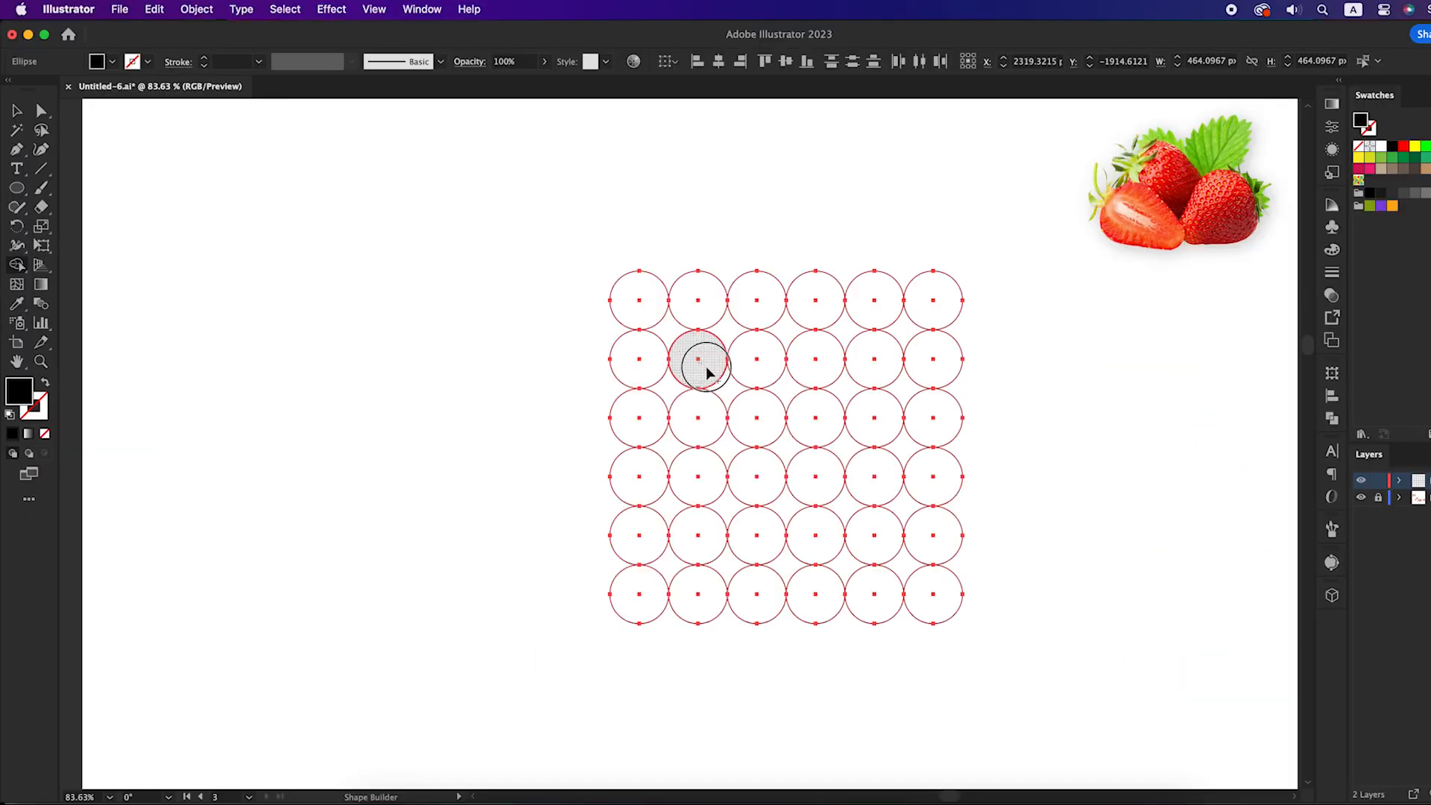
drag(707, 371, 753, 423)
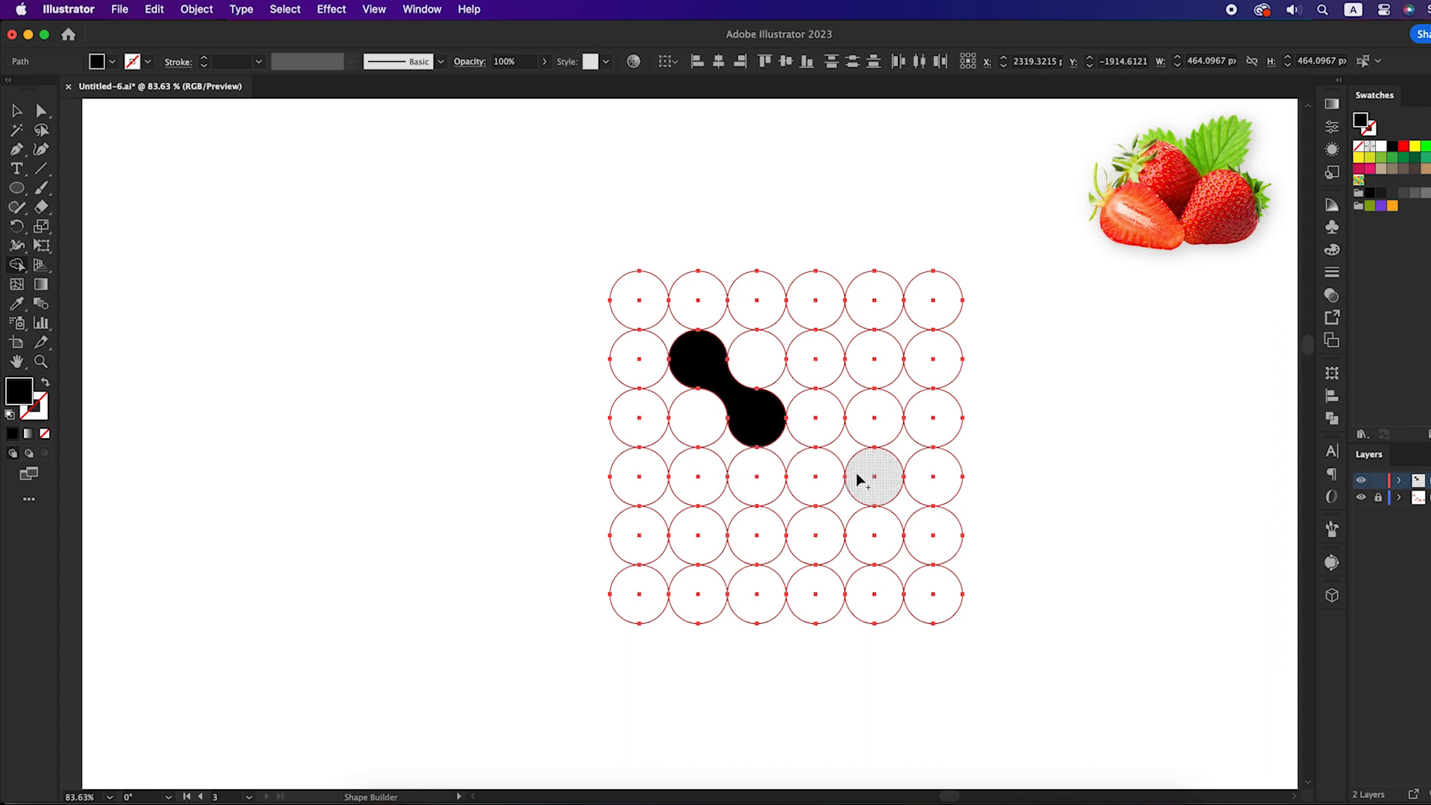
drag(864, 476, 925, 527)
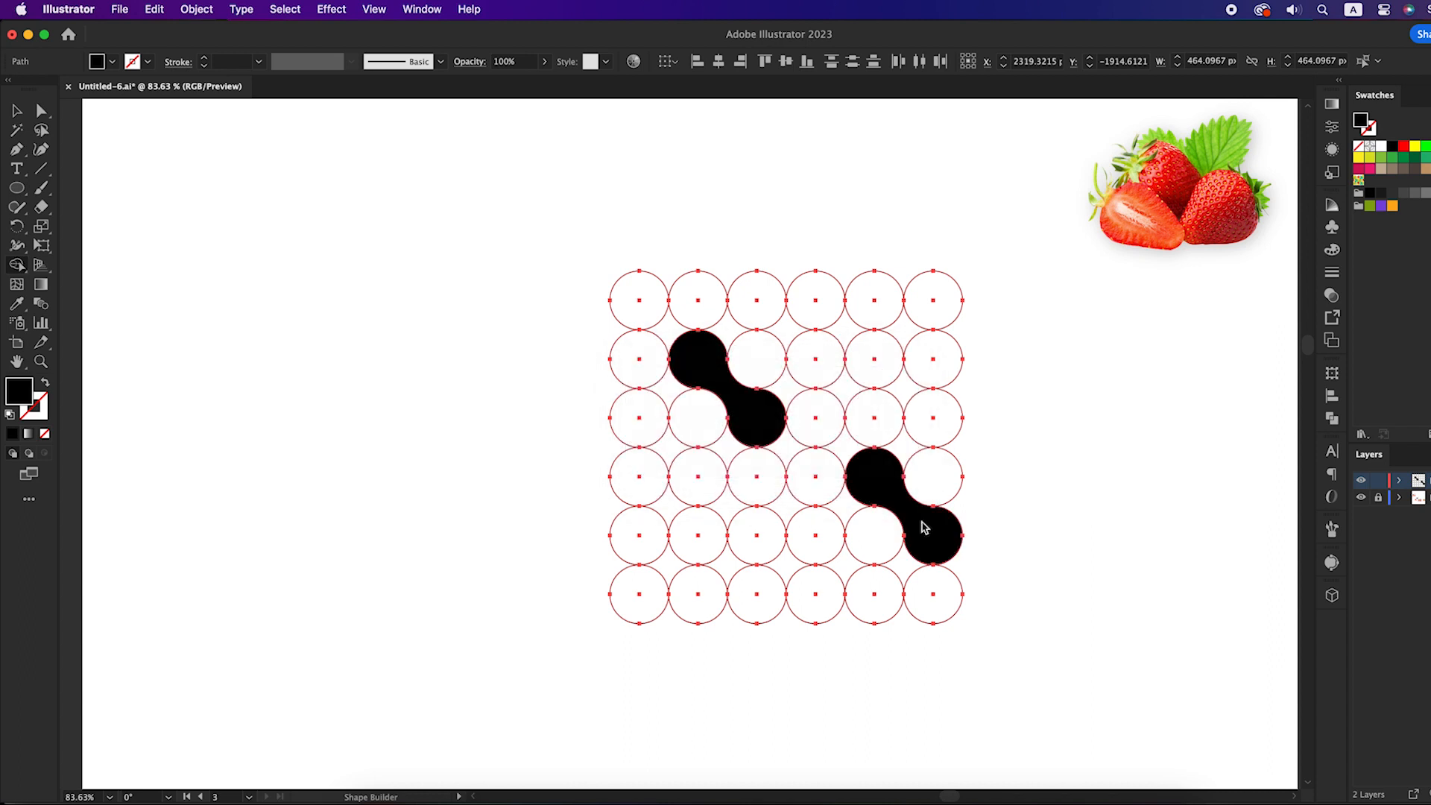
Move the two merged black shapes off the grid and delete all the remaining circles
key(v)
click(1089, 541)
click(915, 514)
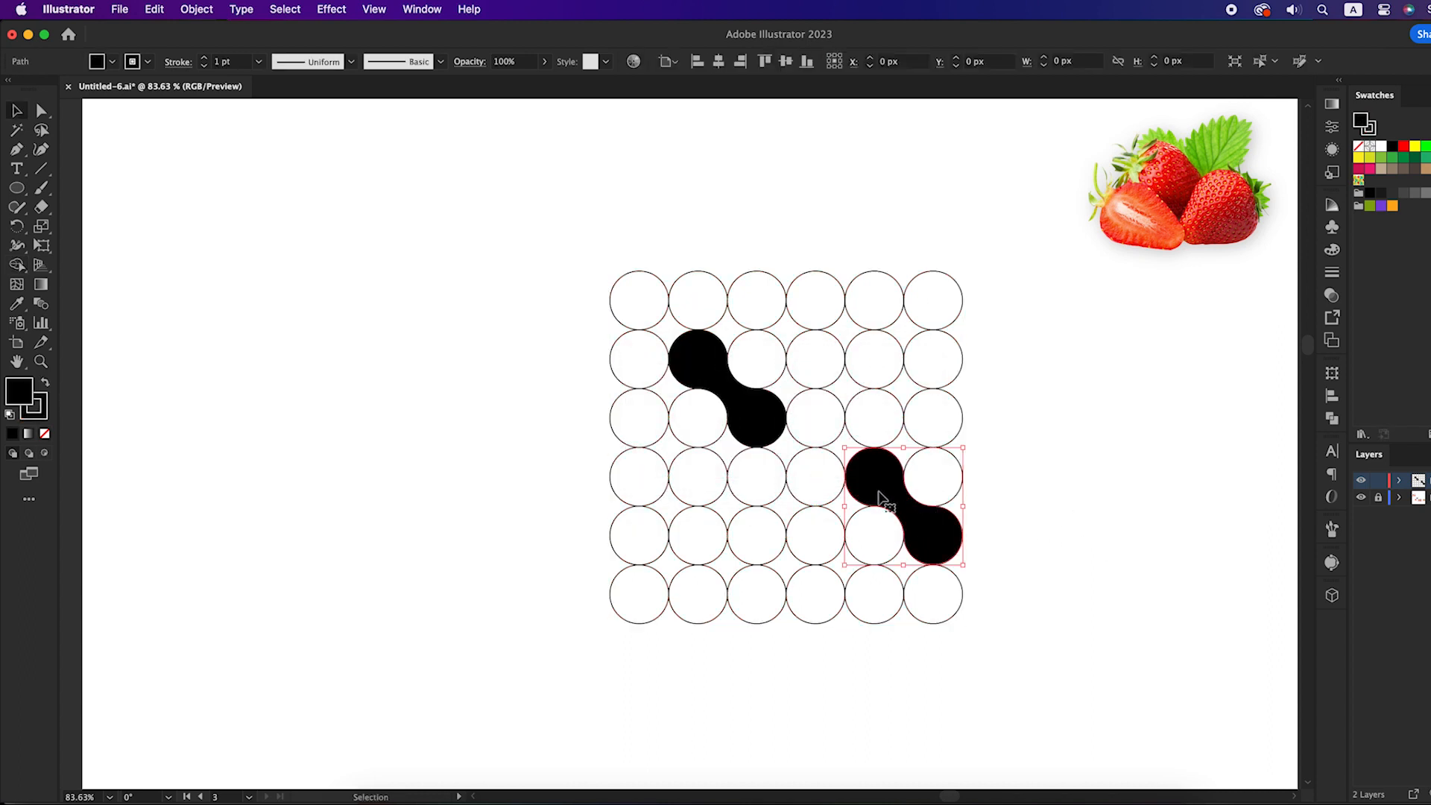
shift+click(757, 415)
drag(737, 413, 357, 385)
drag(598, 258, 1031, 664)
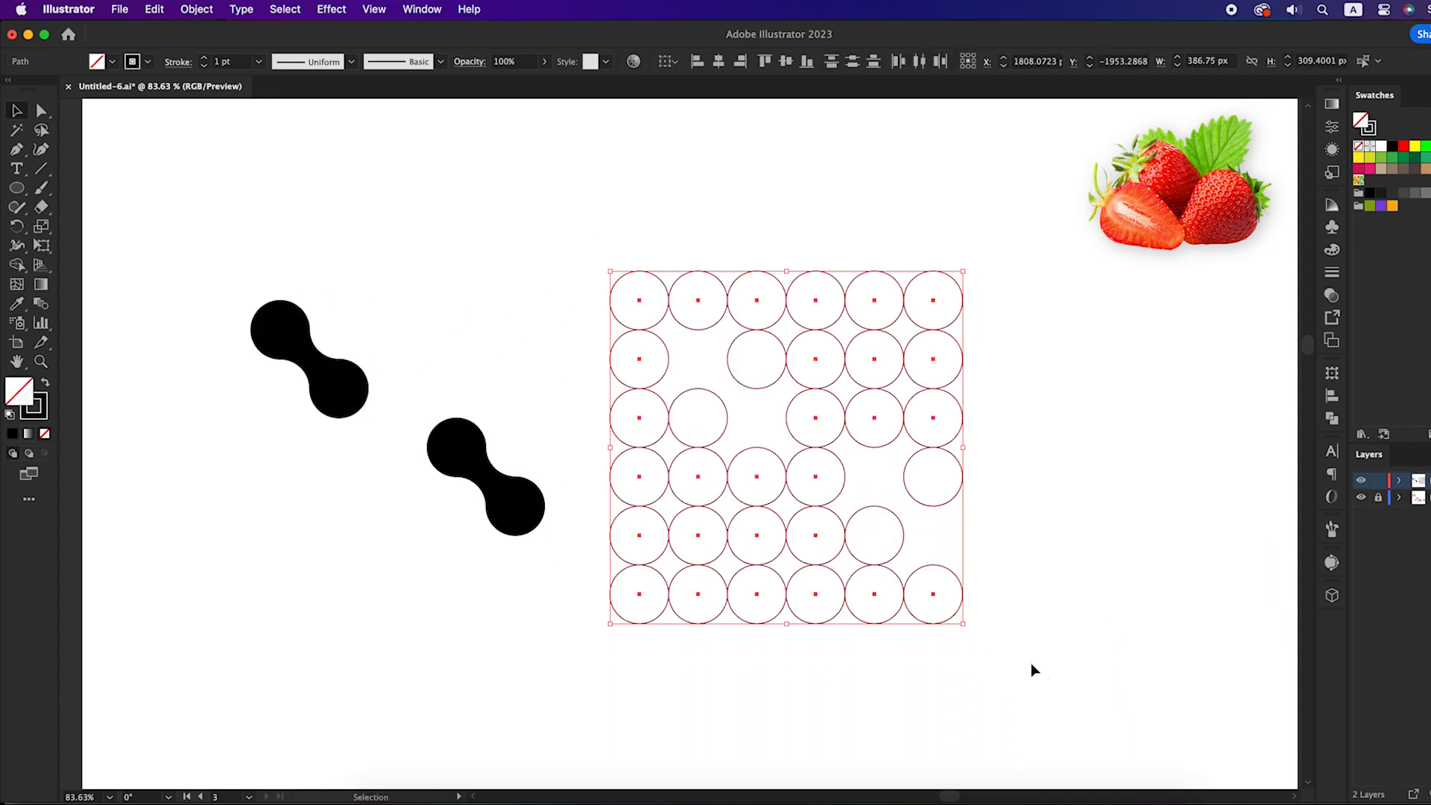
key(Delete)
Separate the two black shapes, placing one near the middle of the artboard
drag(235, 215, 284, 338)
click(1041, 463)
drag(724, 440, 809, 465)
Rotate the black shape in the middle of the artboard by -16°
right_click(805, 456)
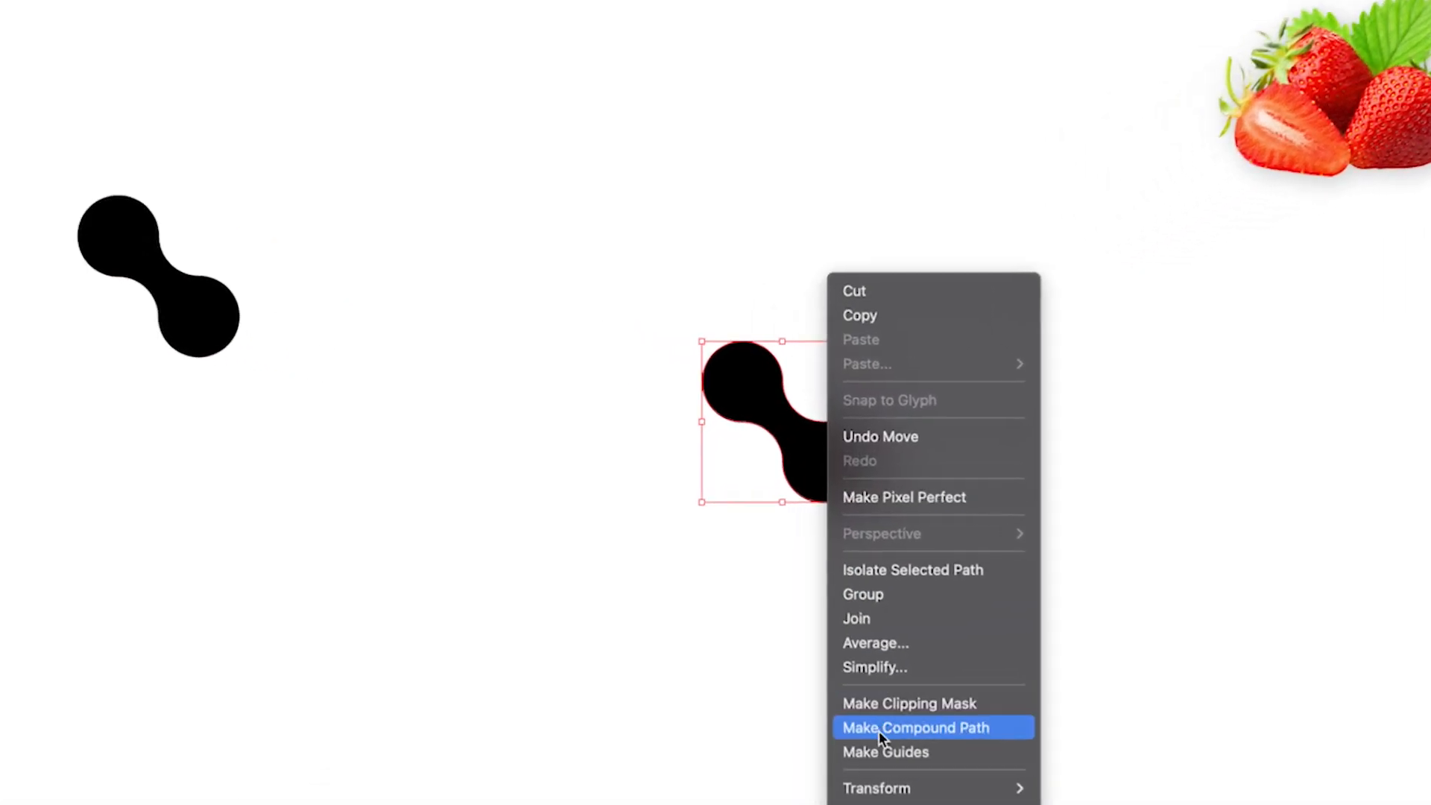
mouse_move(848, 702)
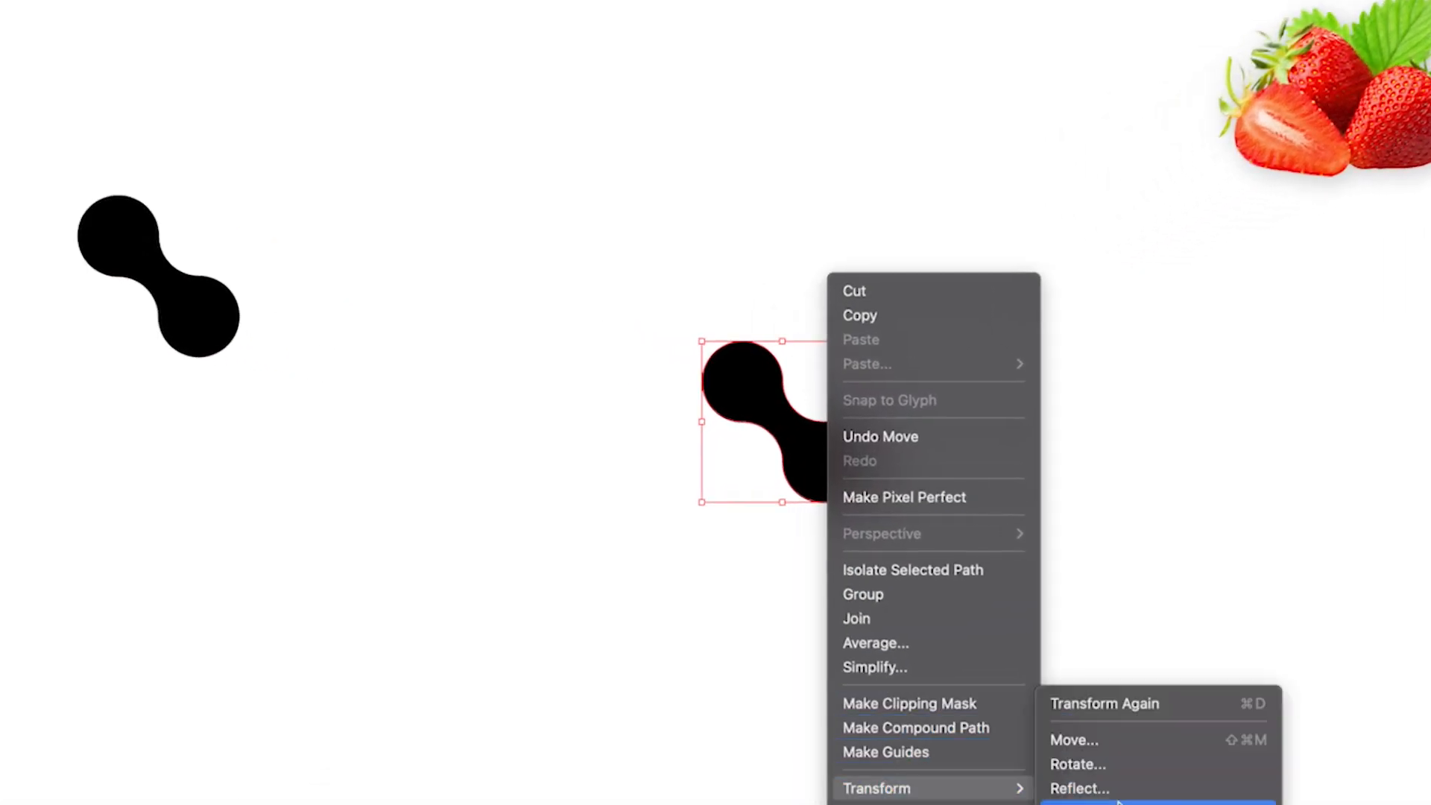
click(1117, 765)
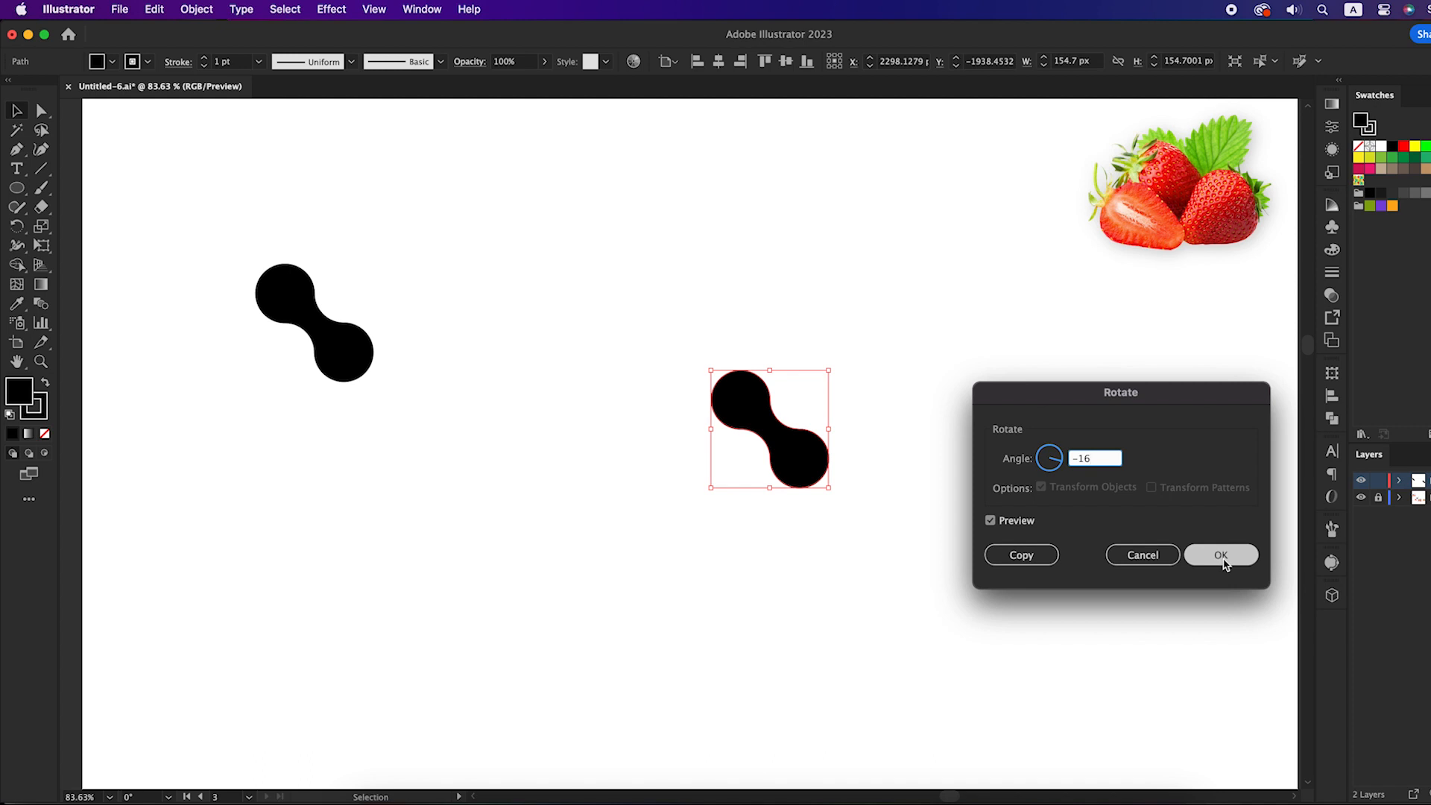
click(1224, 560)
click(957, 524)
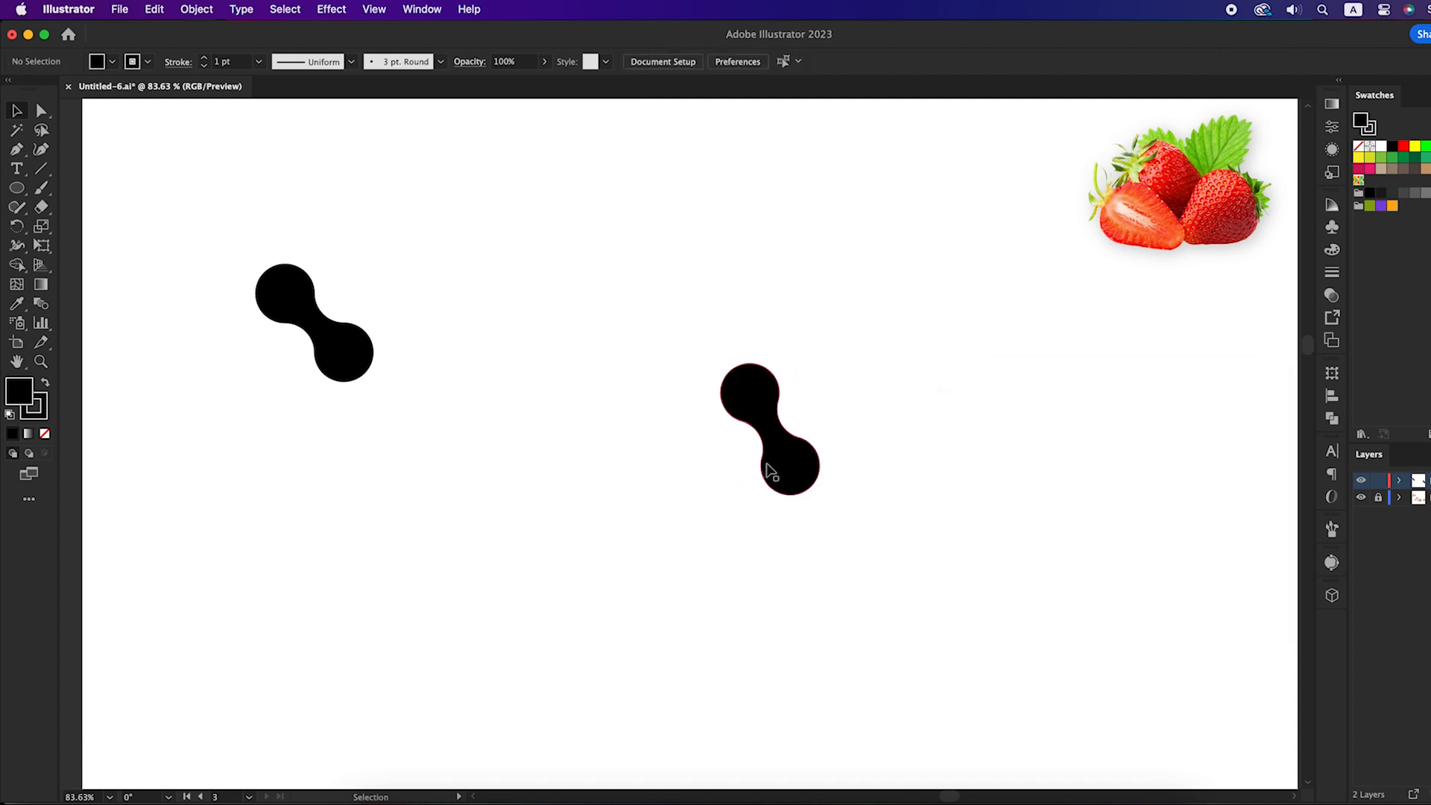
Remove the stroke from the rotated black shape
alt+scroll(792, 473, up, 4)
click(792, 472)
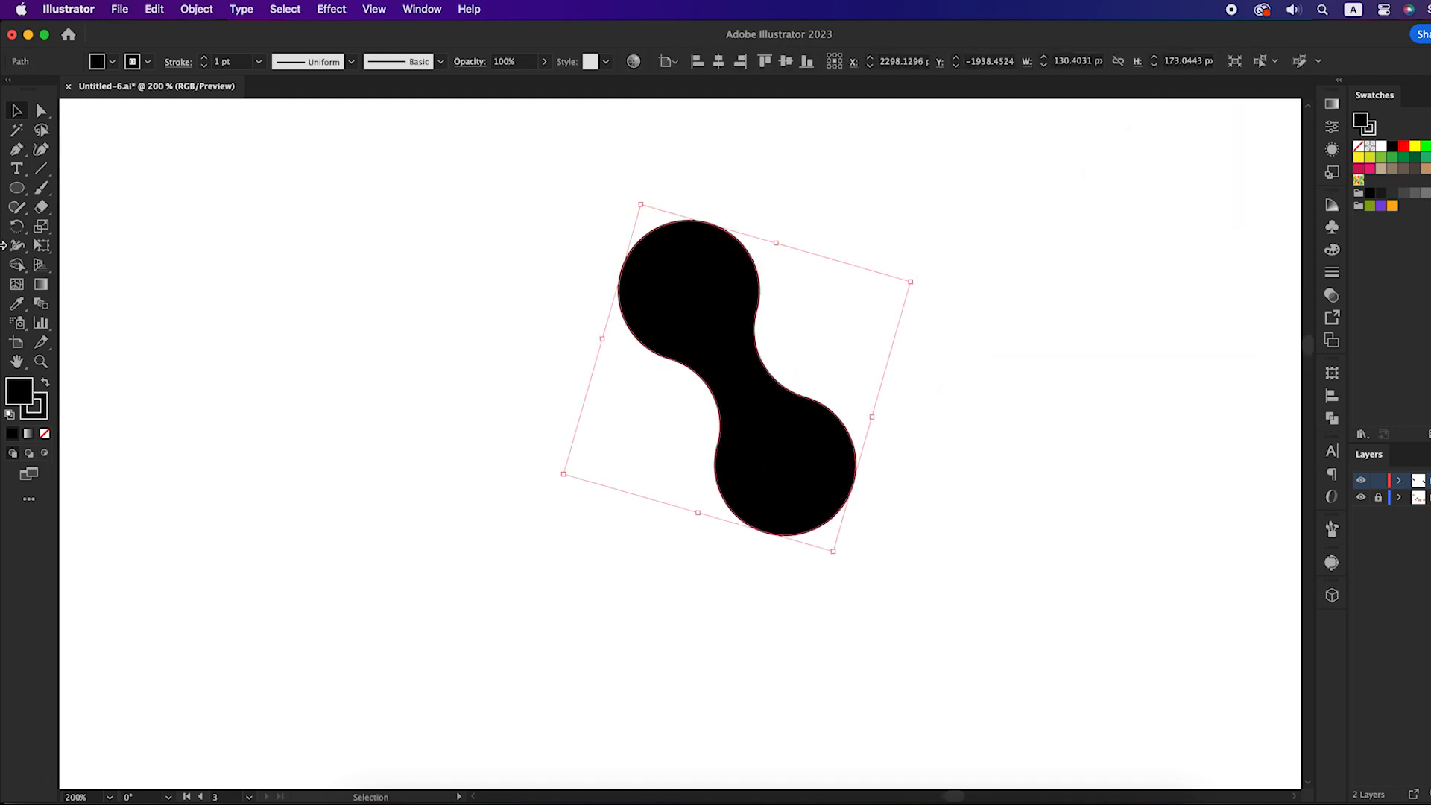
click(46, 412)
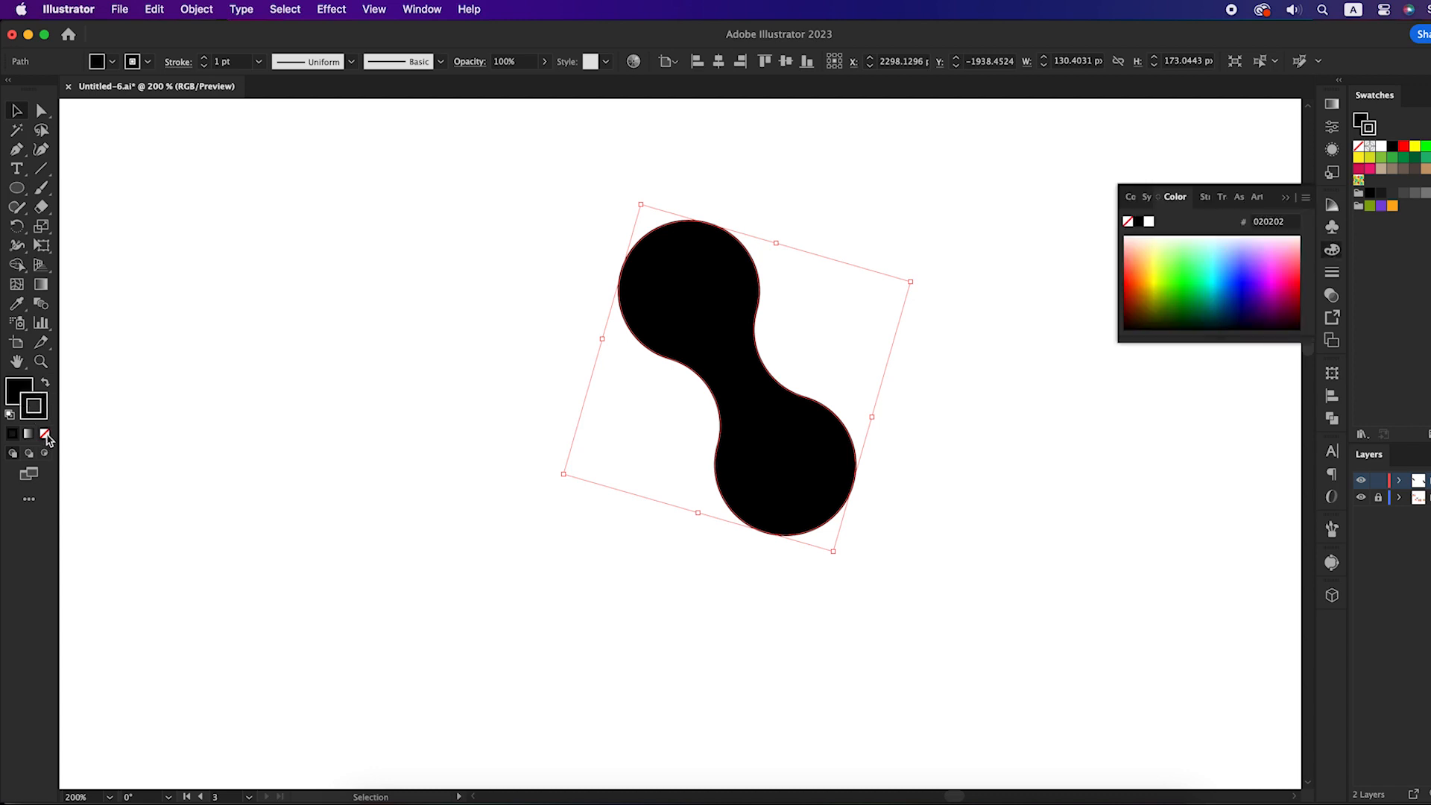
click(45, 435)
click(670, 471)
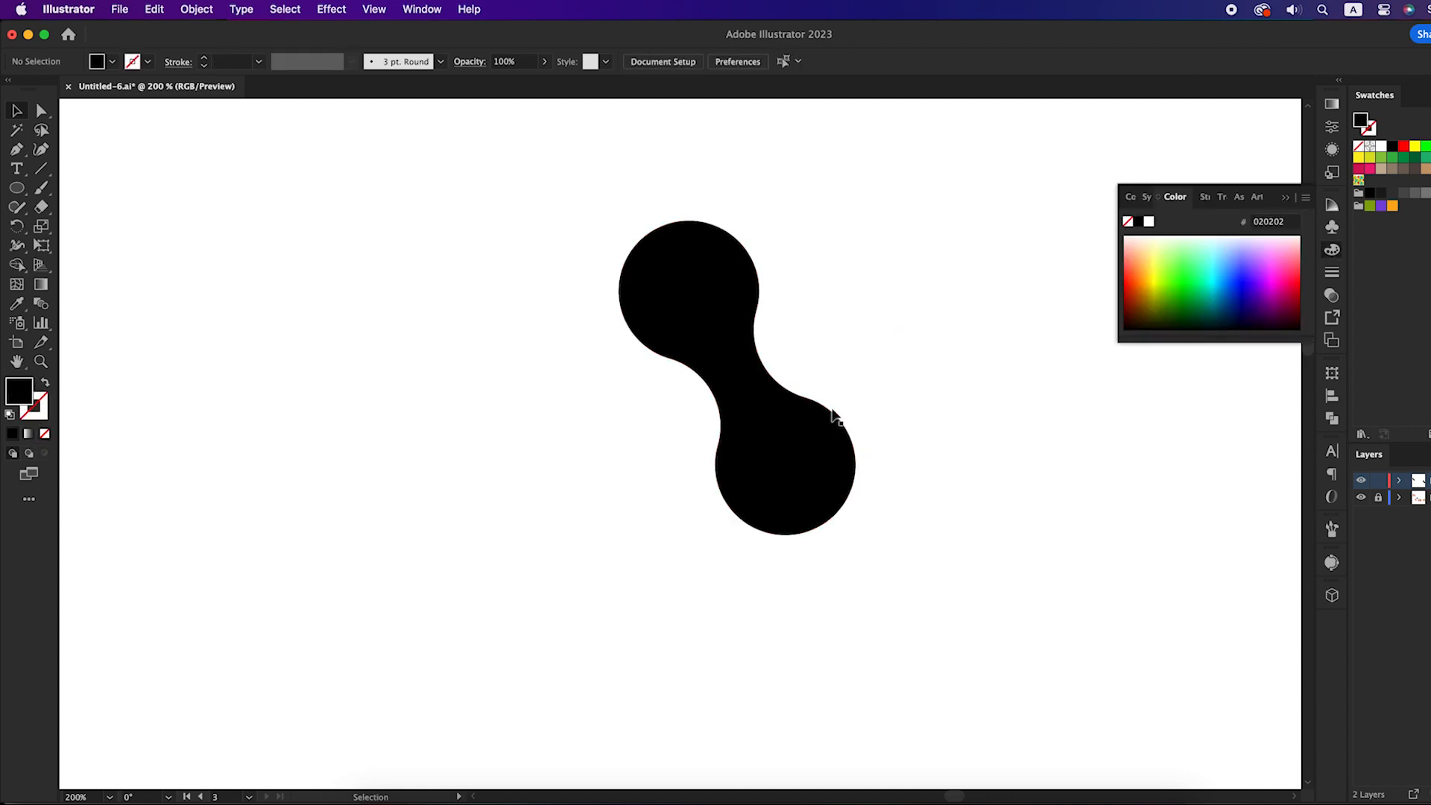
click(1289, 203)
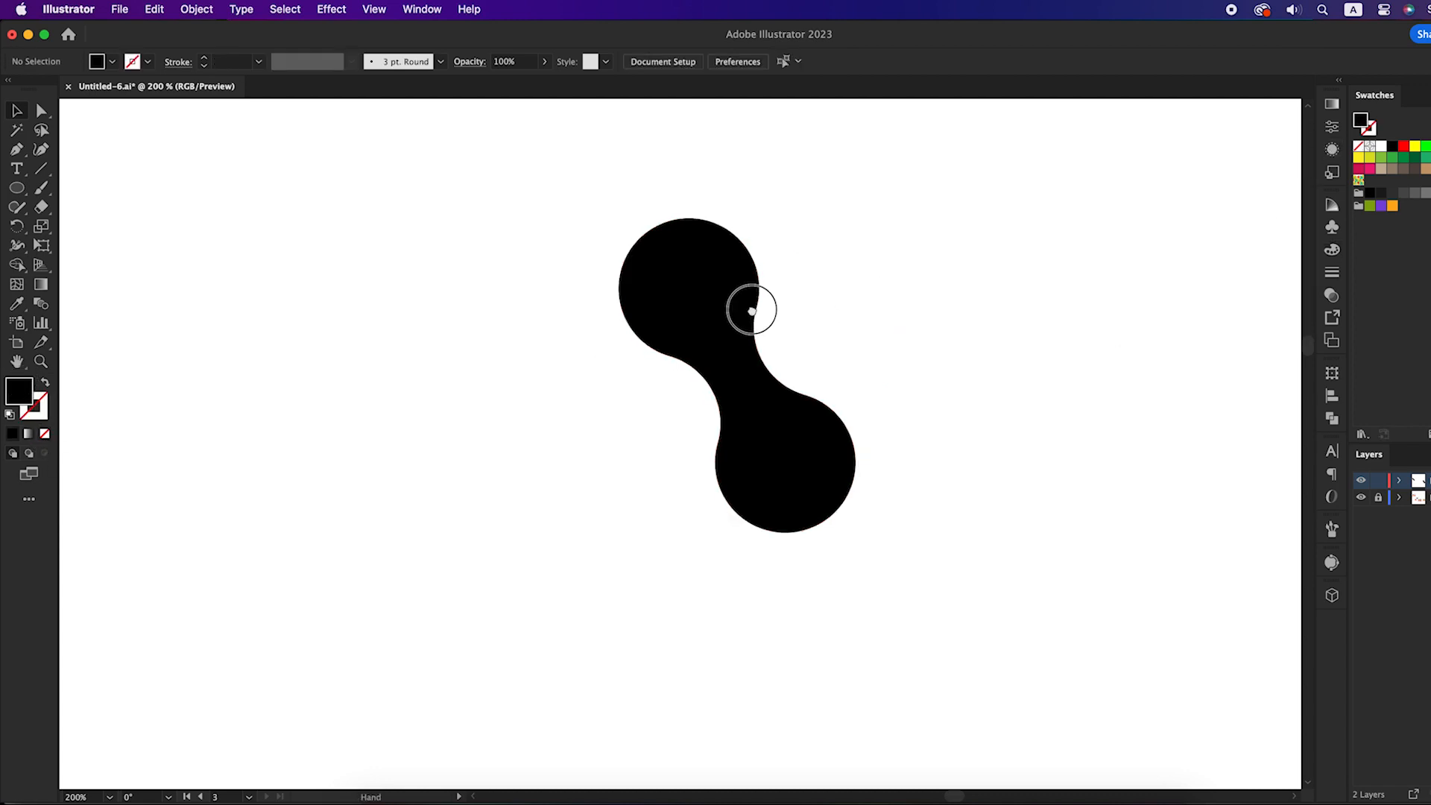
Copy the rotated shape diagonally down so its upper circle overlaps the original's lower circle, and check the overlap in outline view
drag(751, 306, 696, 227)
click(629, 172)
drag(630, 172, 727, 347)
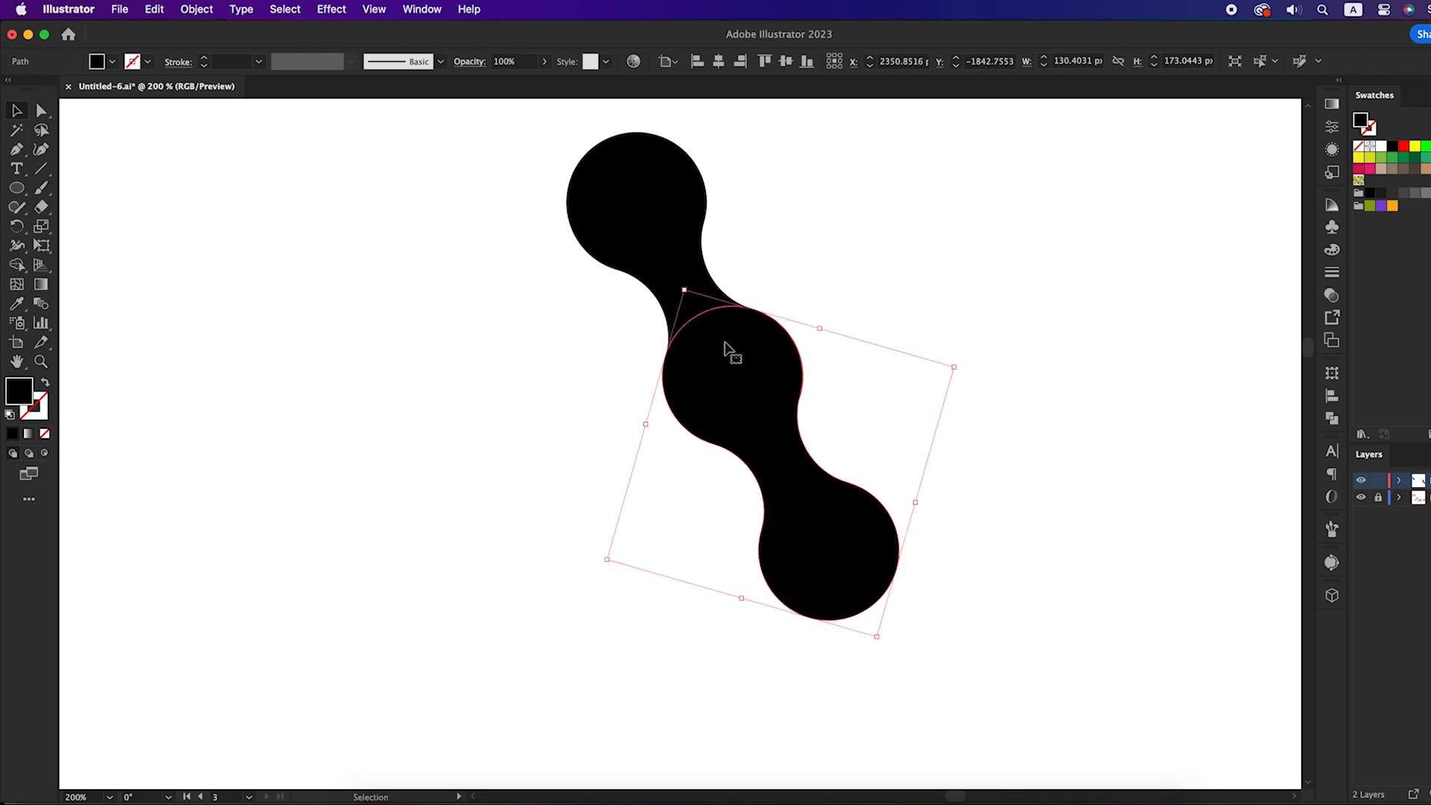
key(super+y)
key(super+equal)
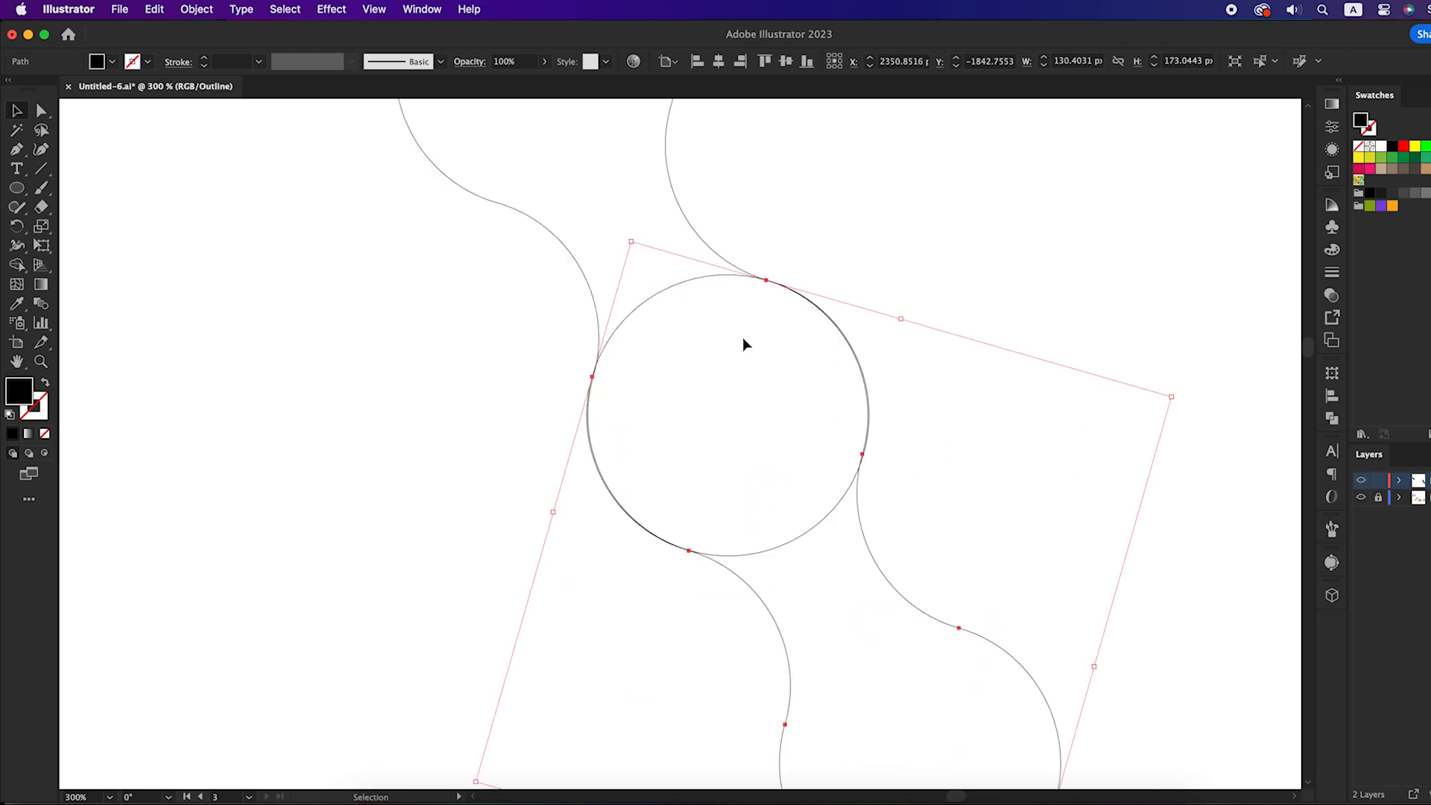
key(super+minus)
key(a)
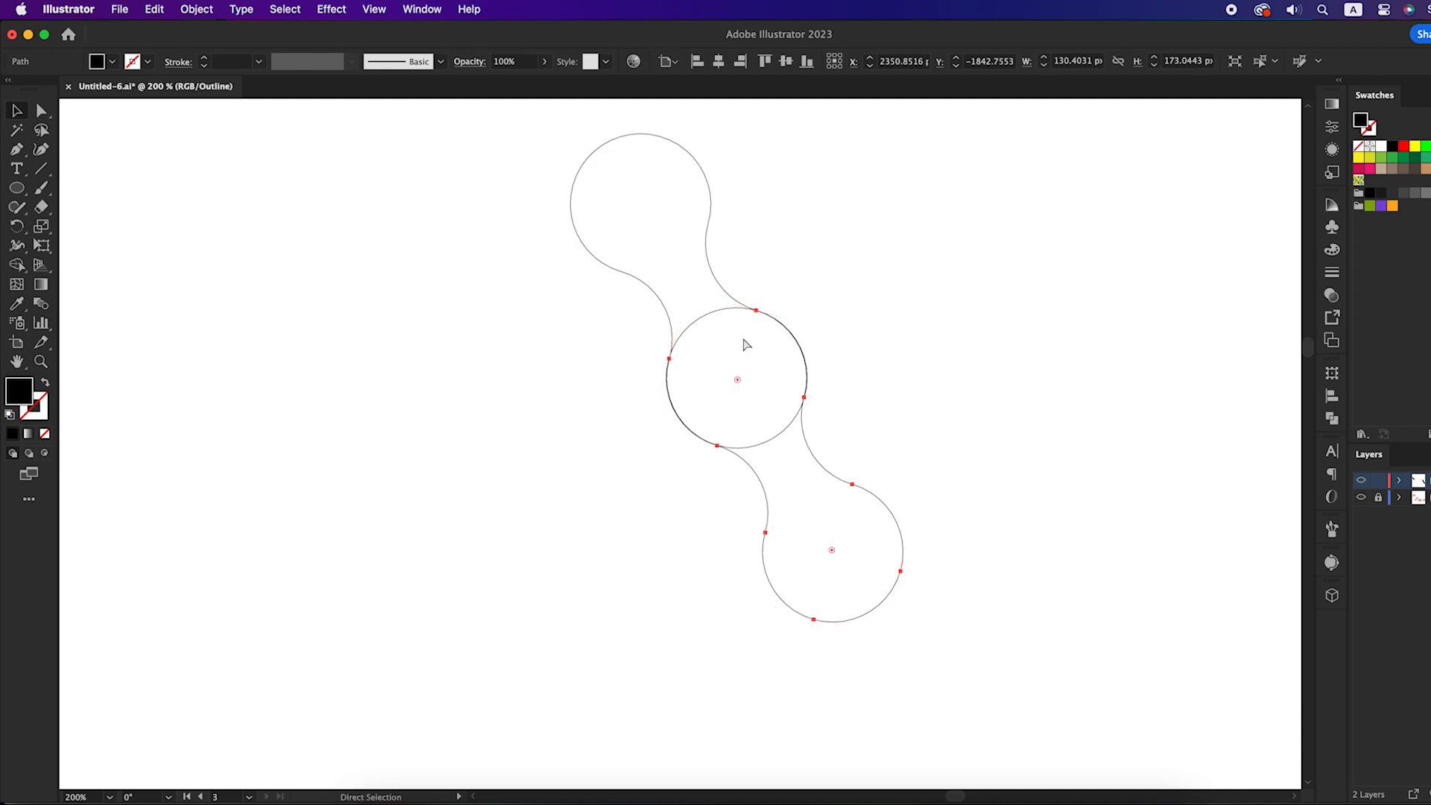
key(super+y)
Group the two overlapping rotated shapes into one diagonal chain
key(v)
drag(878, 218, 593, 473)
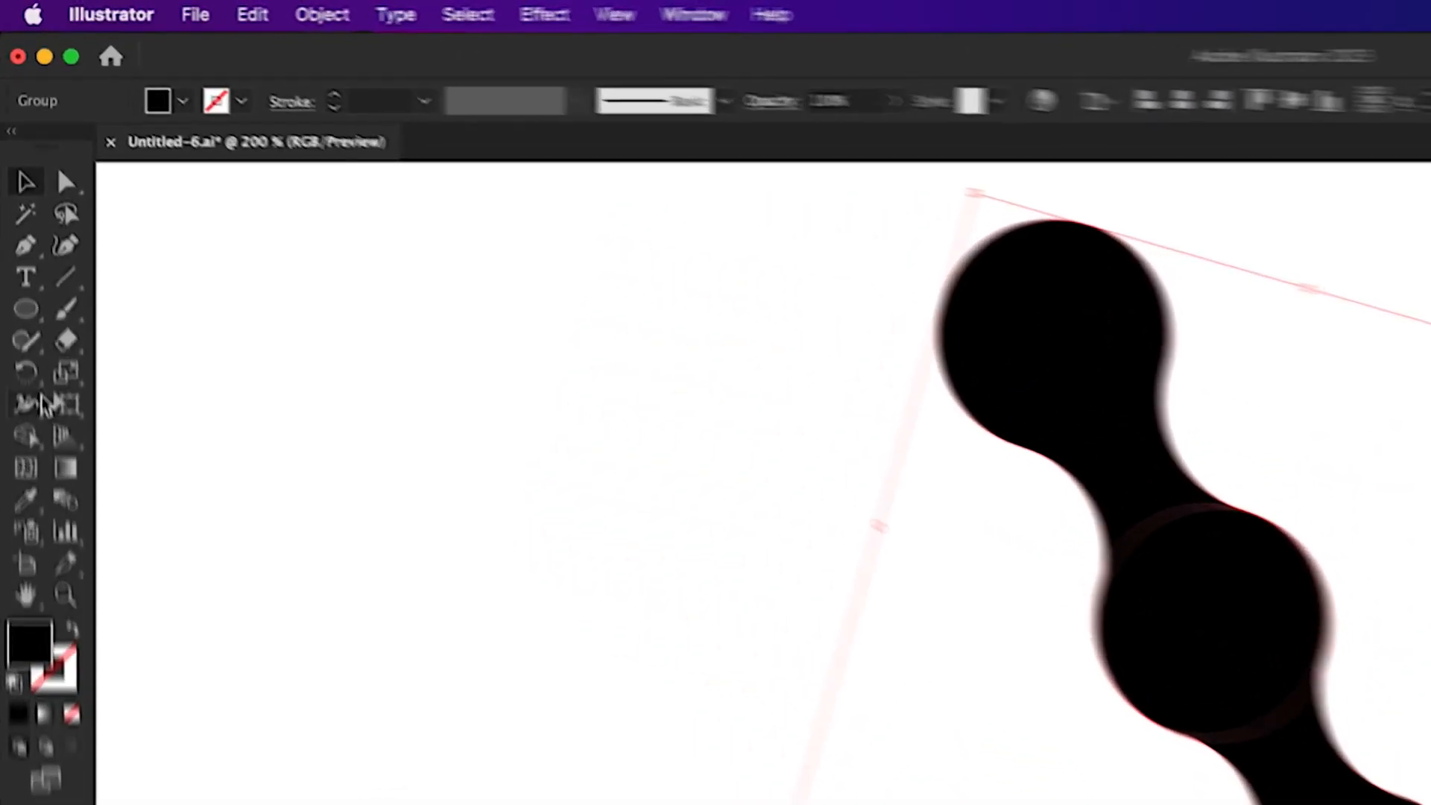
key(super+g)
Reflect a copy of the grouped chain across the vertical axis through its lowest circle's centre to form a V
click(17, 232)
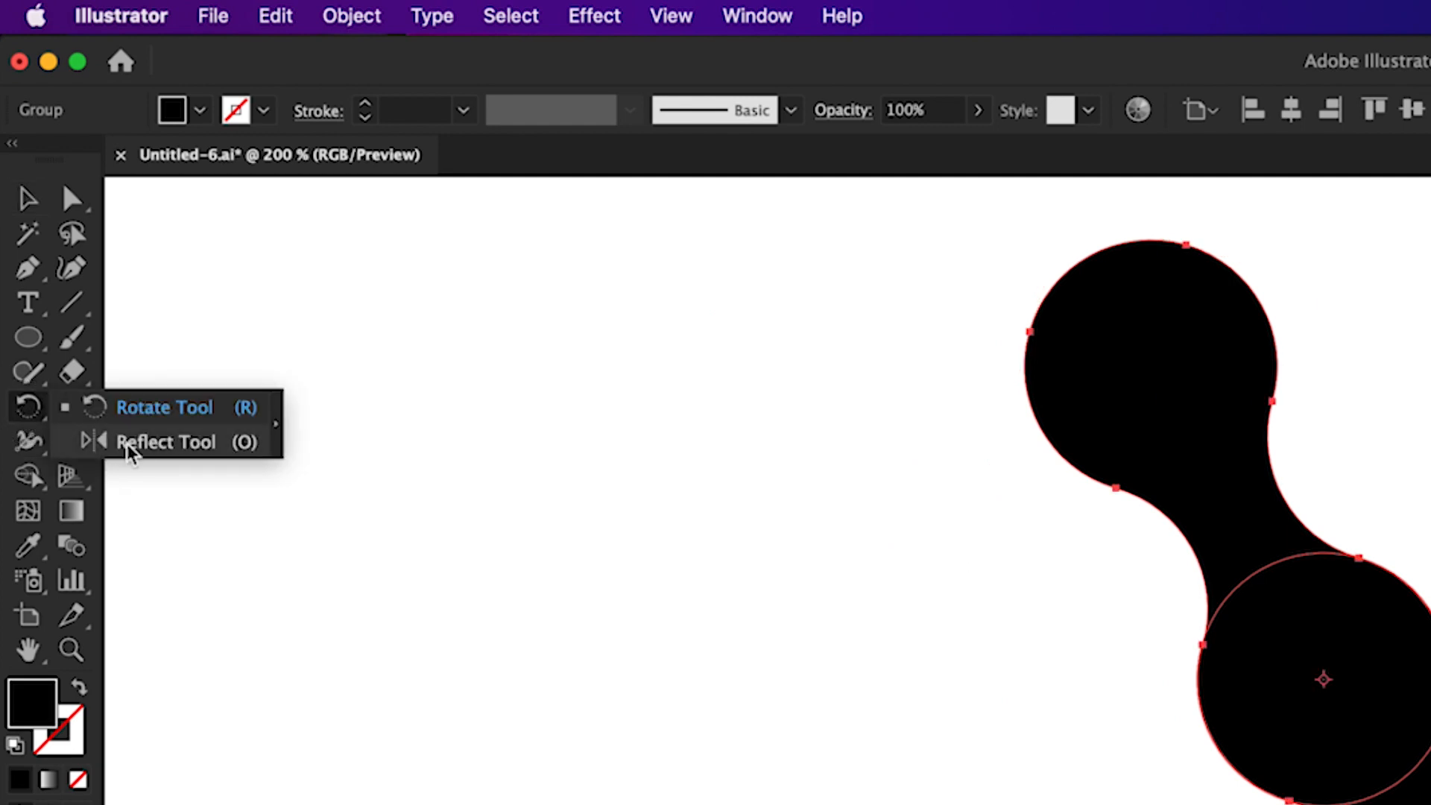
click(138, 443)
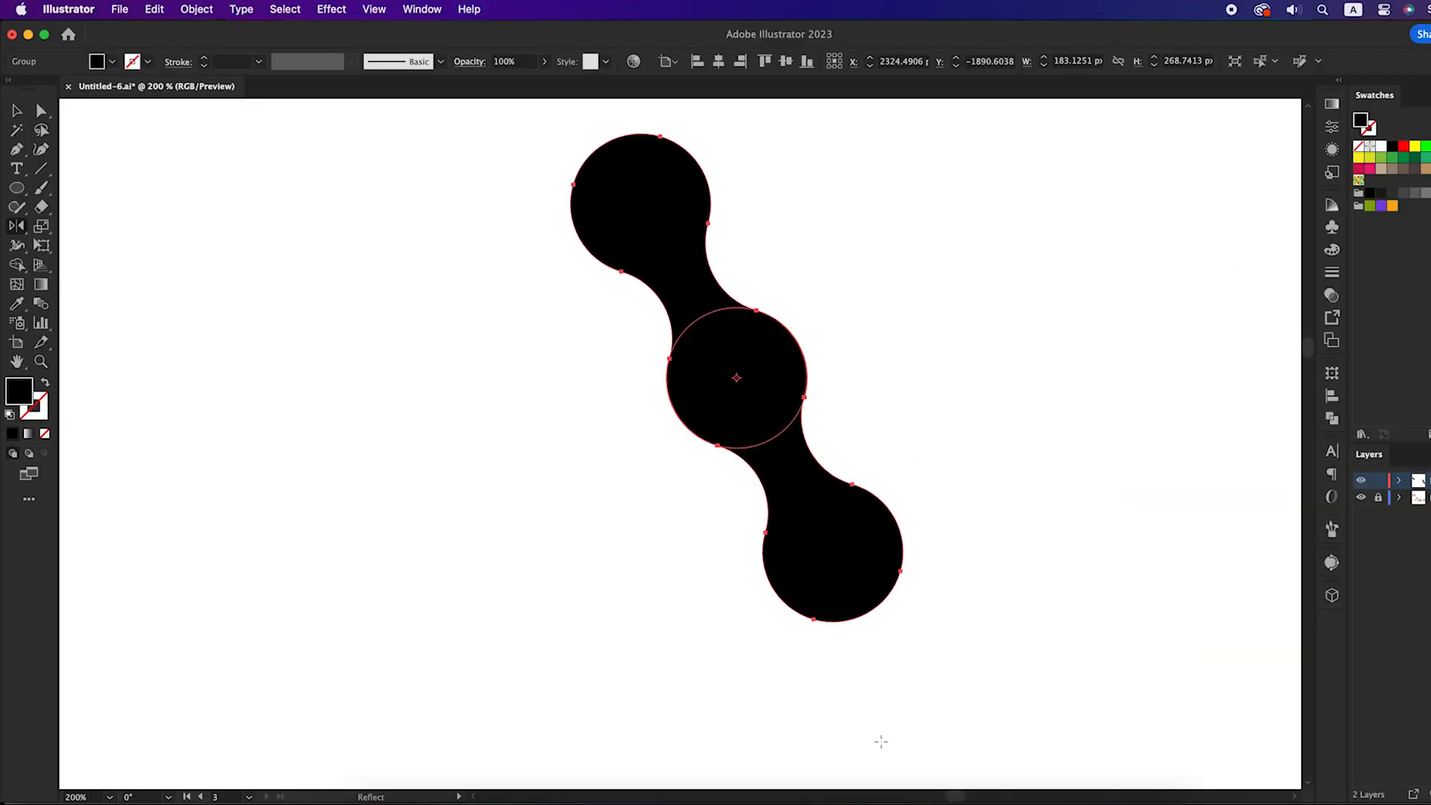
alt+click(833, 555)
click(1034, 659)
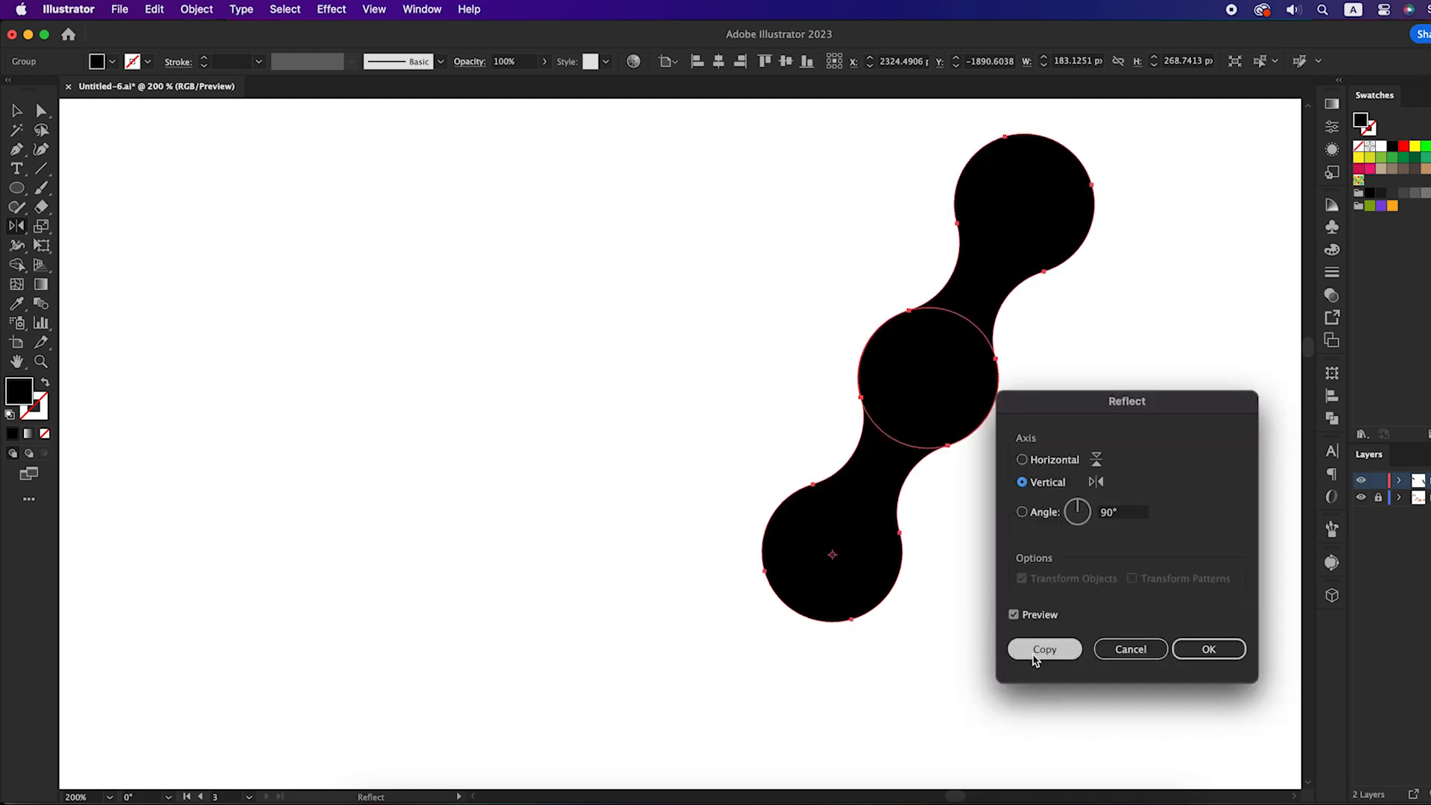
key(v)
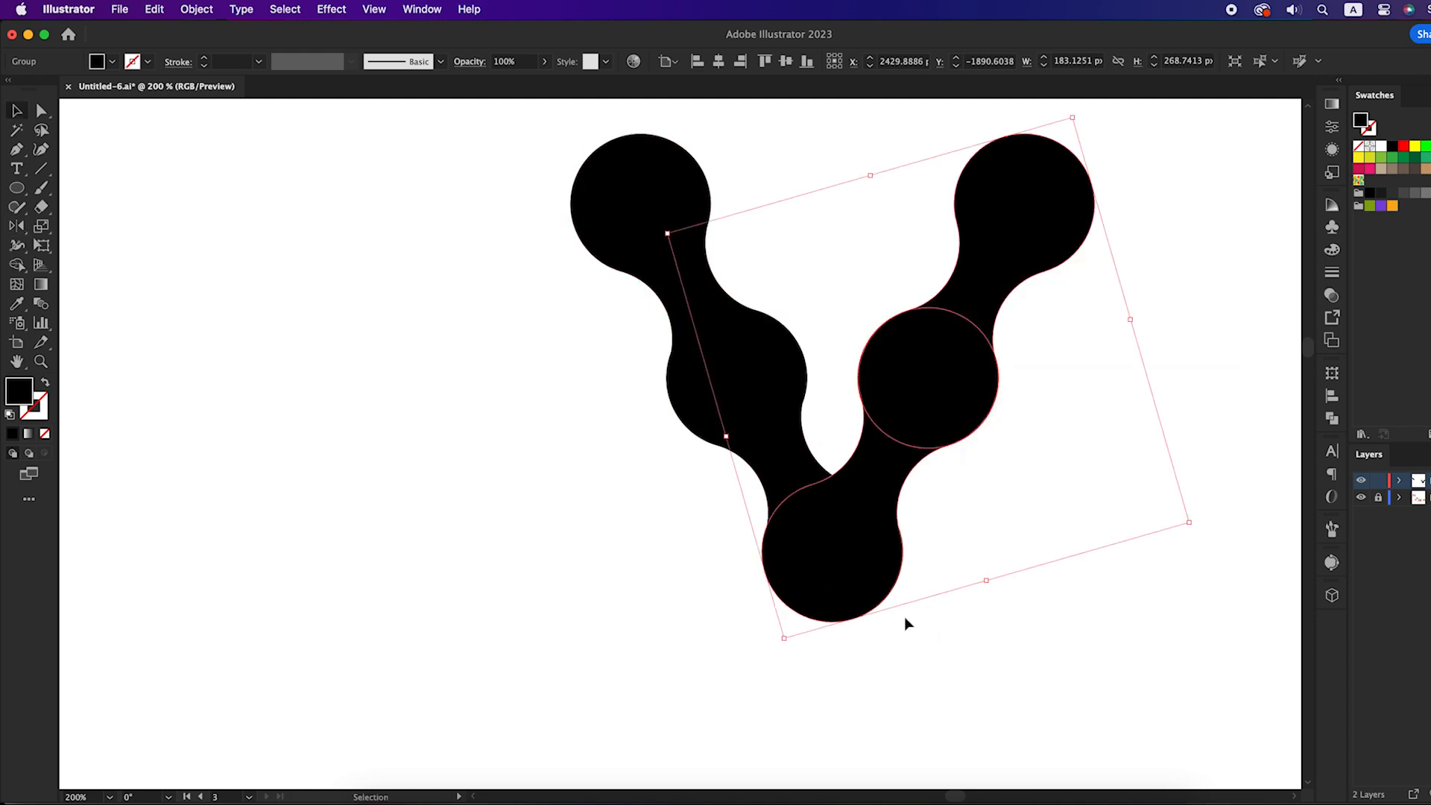
click(941, 640)
Move the remaining two-circle shape above the V and rotate it 45° so it lies horizontally
scroll(940, 641, down, 3)
drag(942, 641, 880, 647)
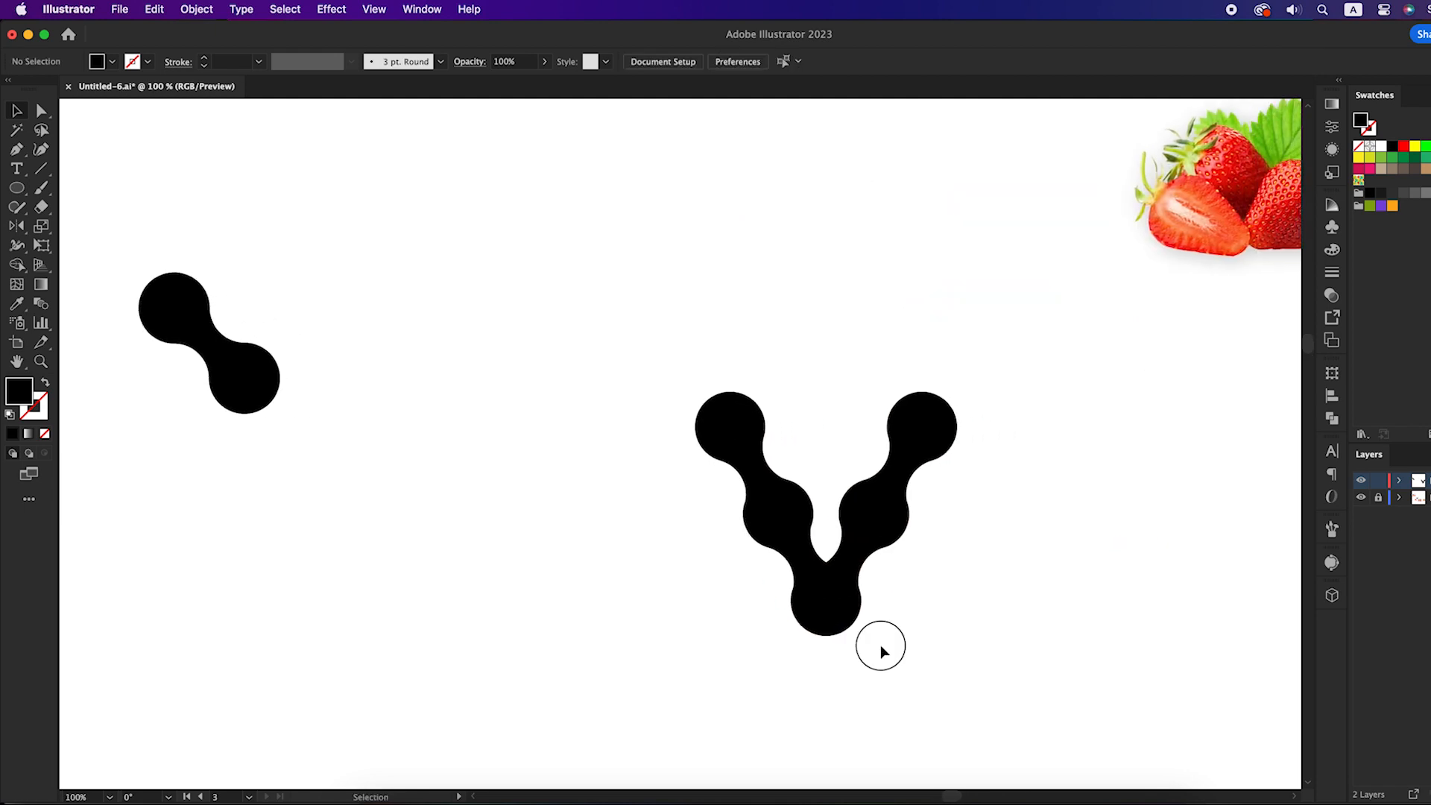
drag(231, 368, 783, 302)
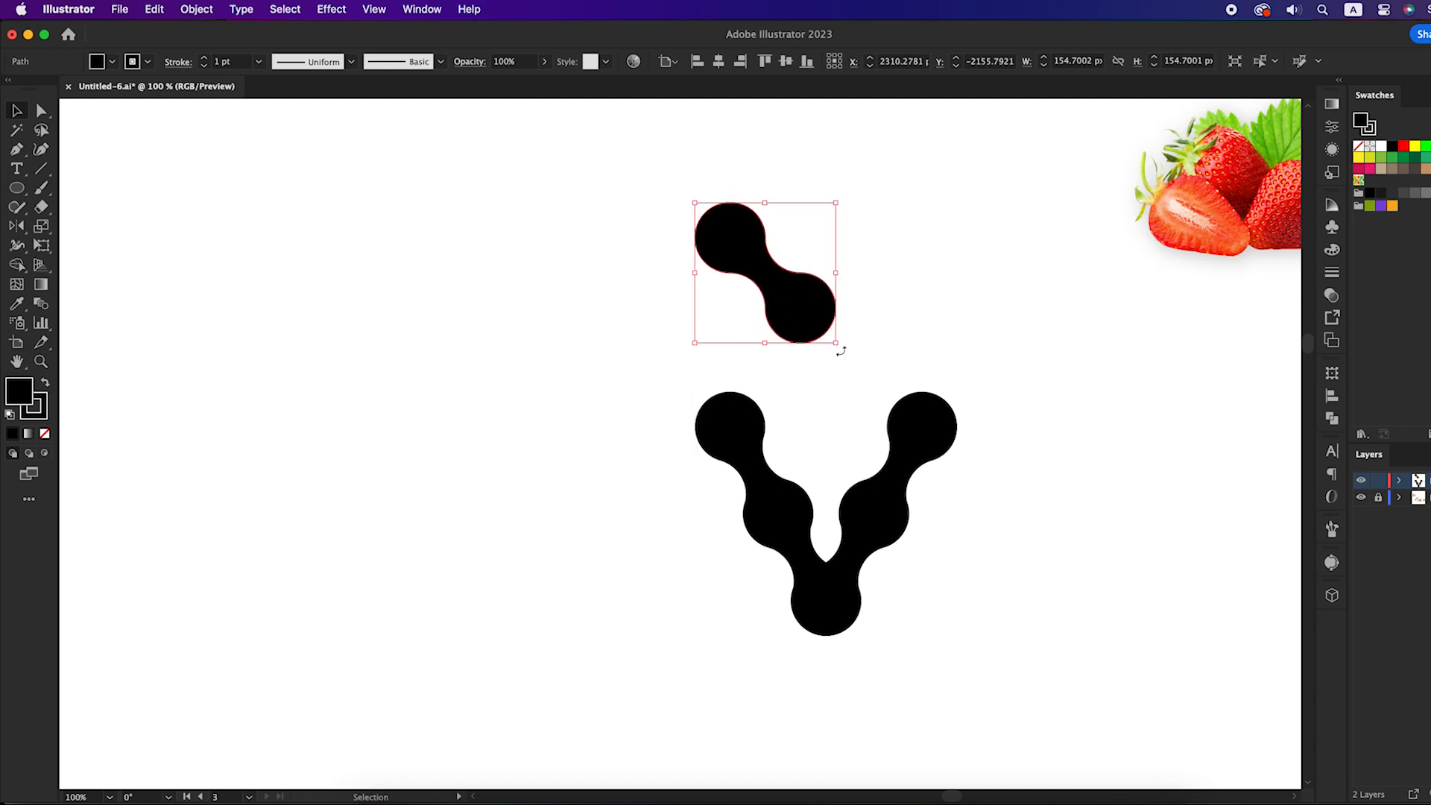
drag(867, 324, 874, 311)
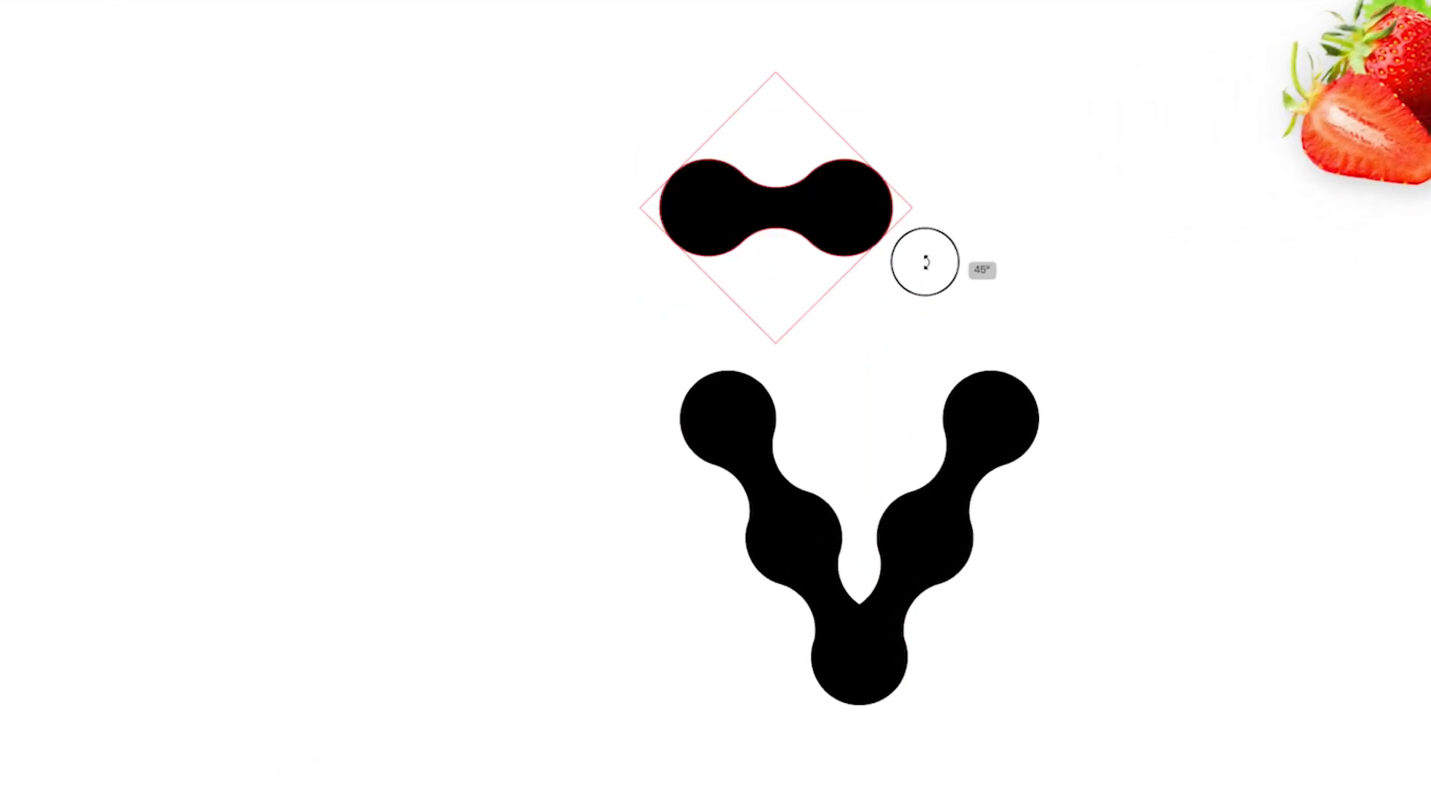
click(1000, 313)
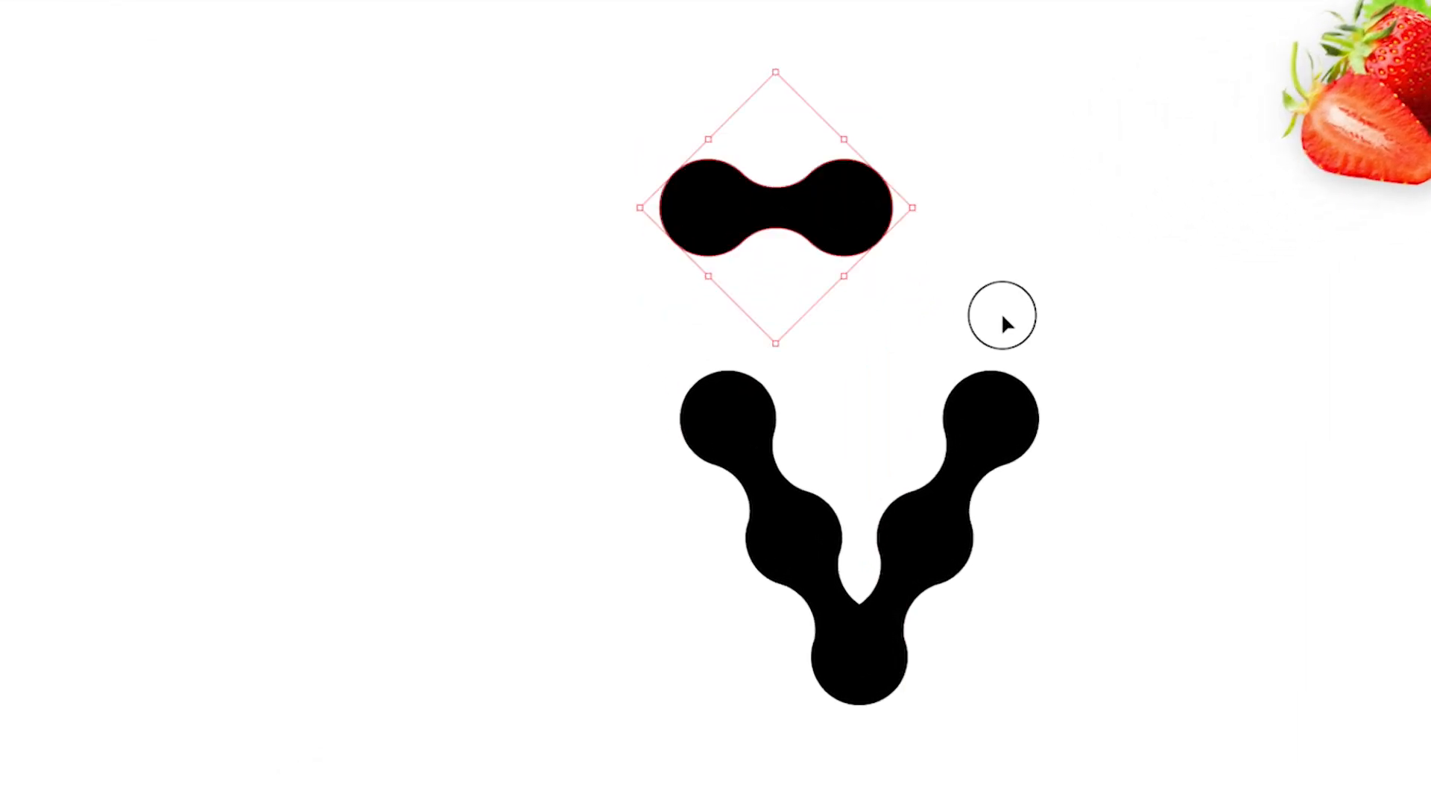
Place the horizontal shape on the V's upper-left circle, copy it over to the upper-right circle, and show the artwork in outline view
click(775, 222)
drag(775, 224, 805, 445)
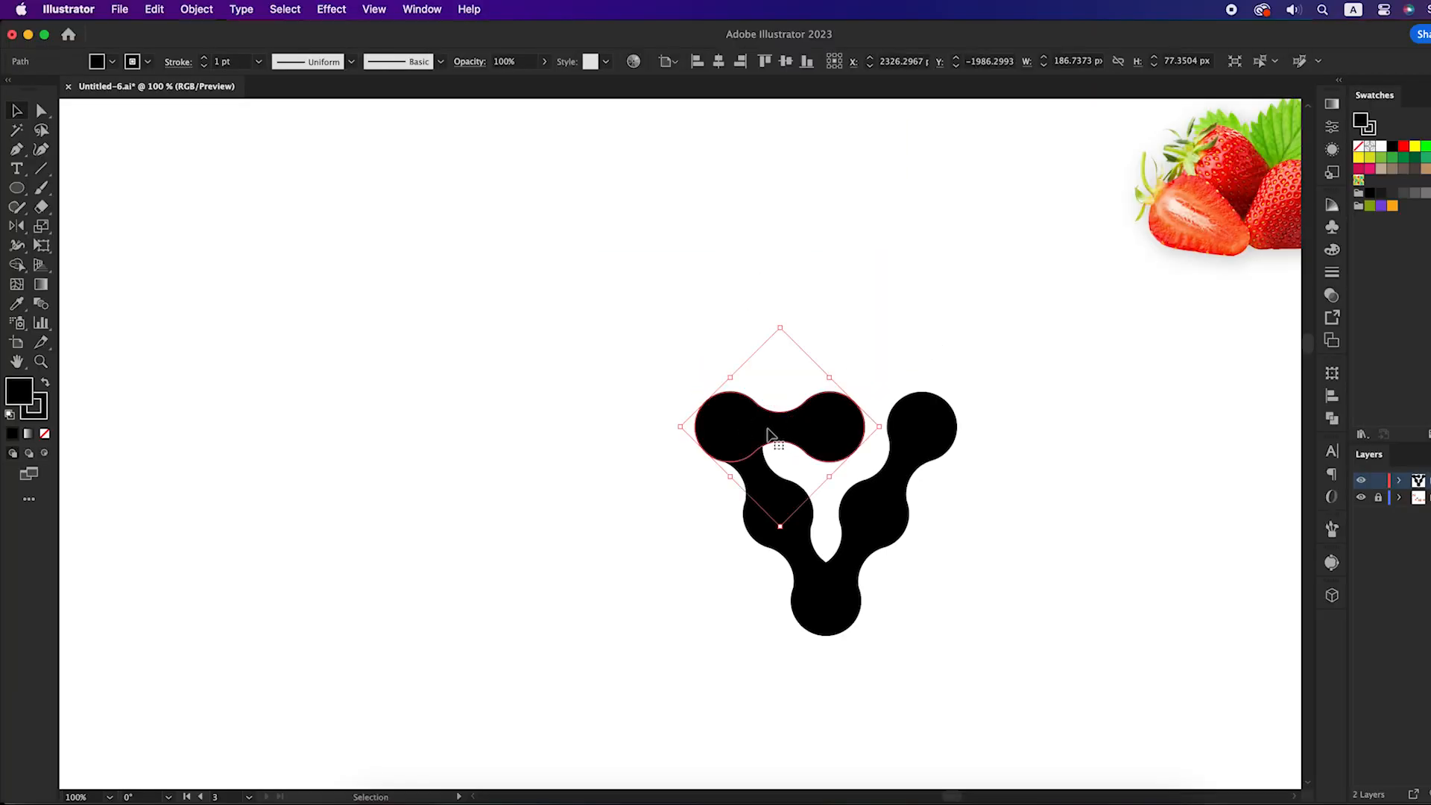
key(super+=)
key(super+y)
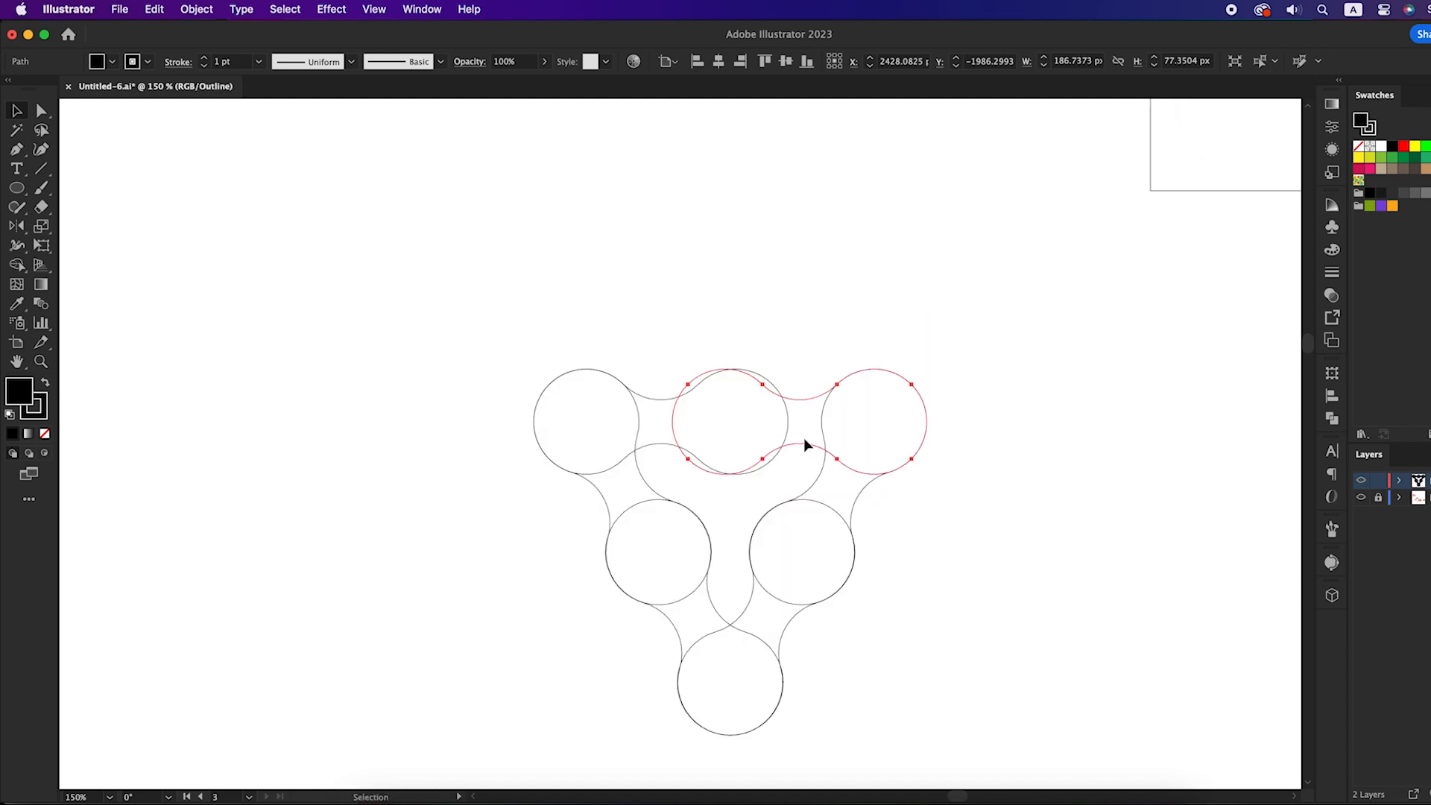
Return to the filled preview and remove the overlap slivers around the top middle circle with the Shape Builder tool
key(super+equal)
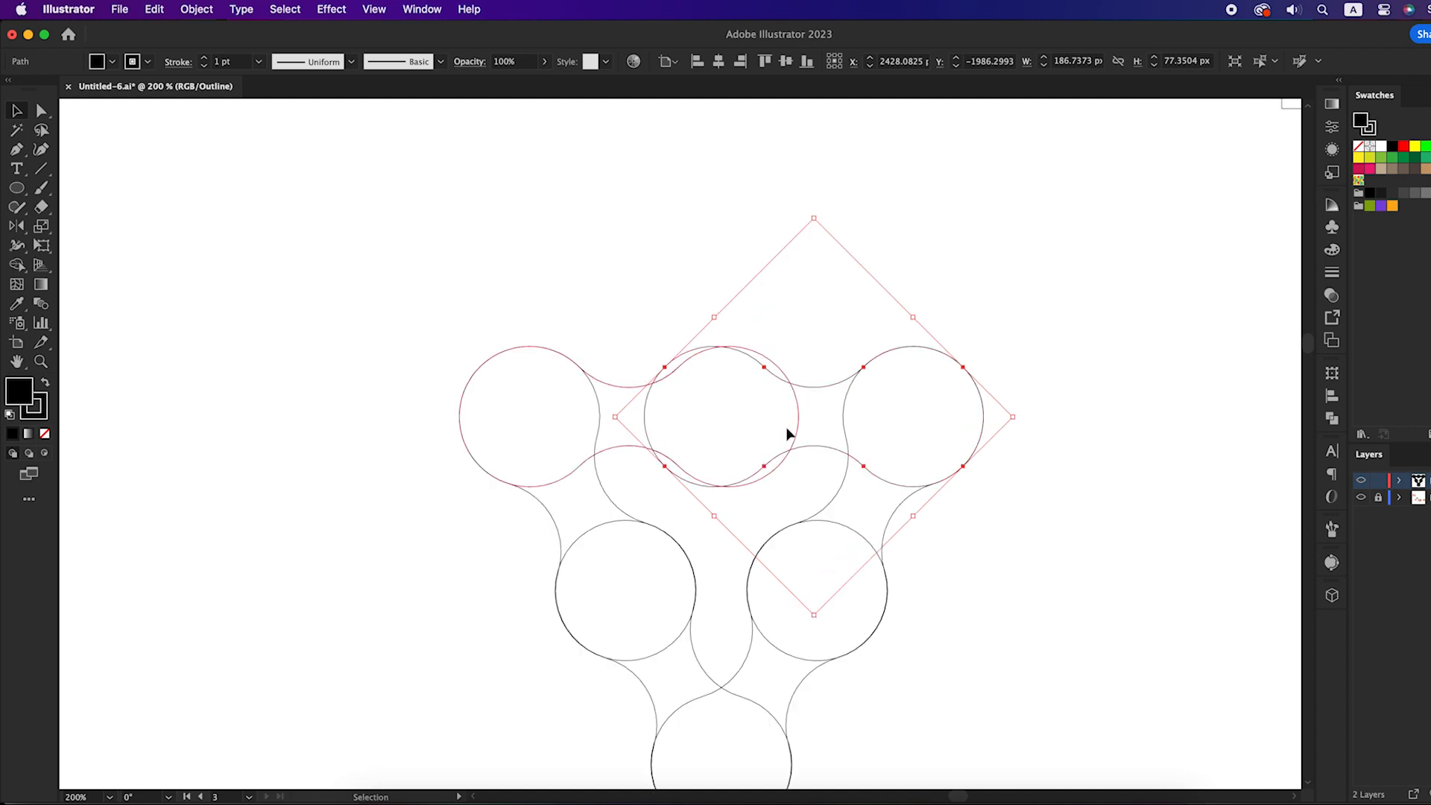
click(639, 283)
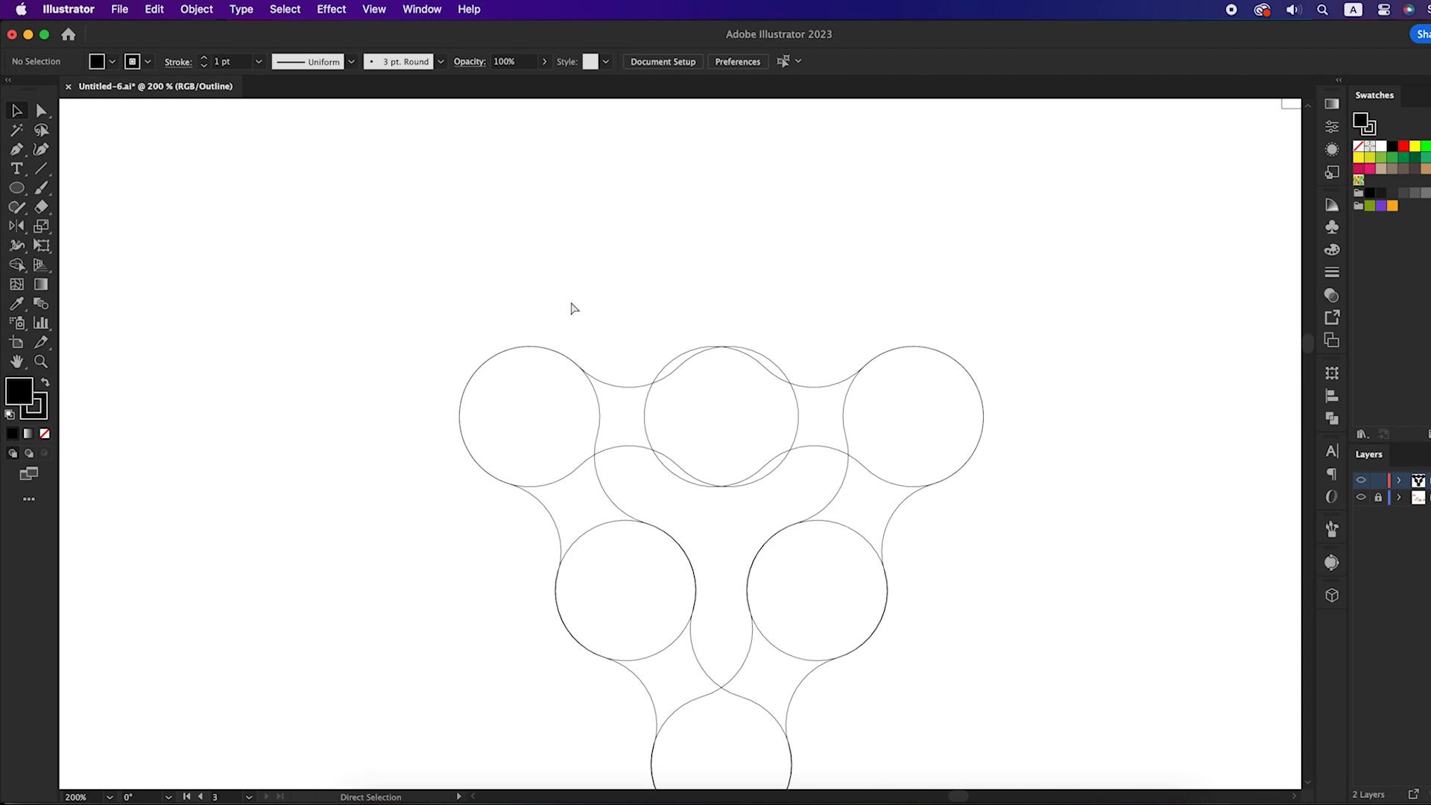
key(super+y)
drag(433, 299, 1079, 610)
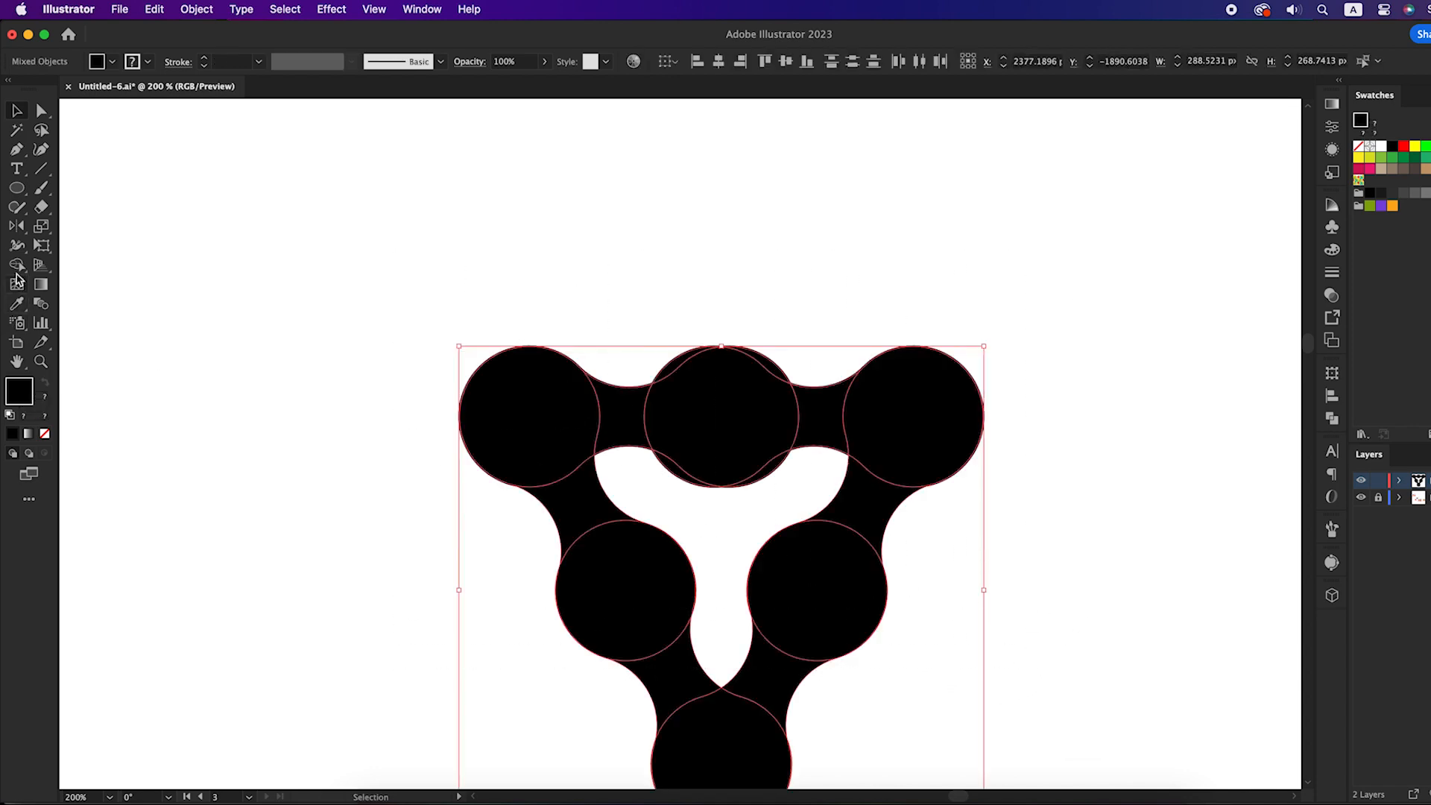
drag(16, 265, 87, 269)
scroll(824, 399, up, 1)
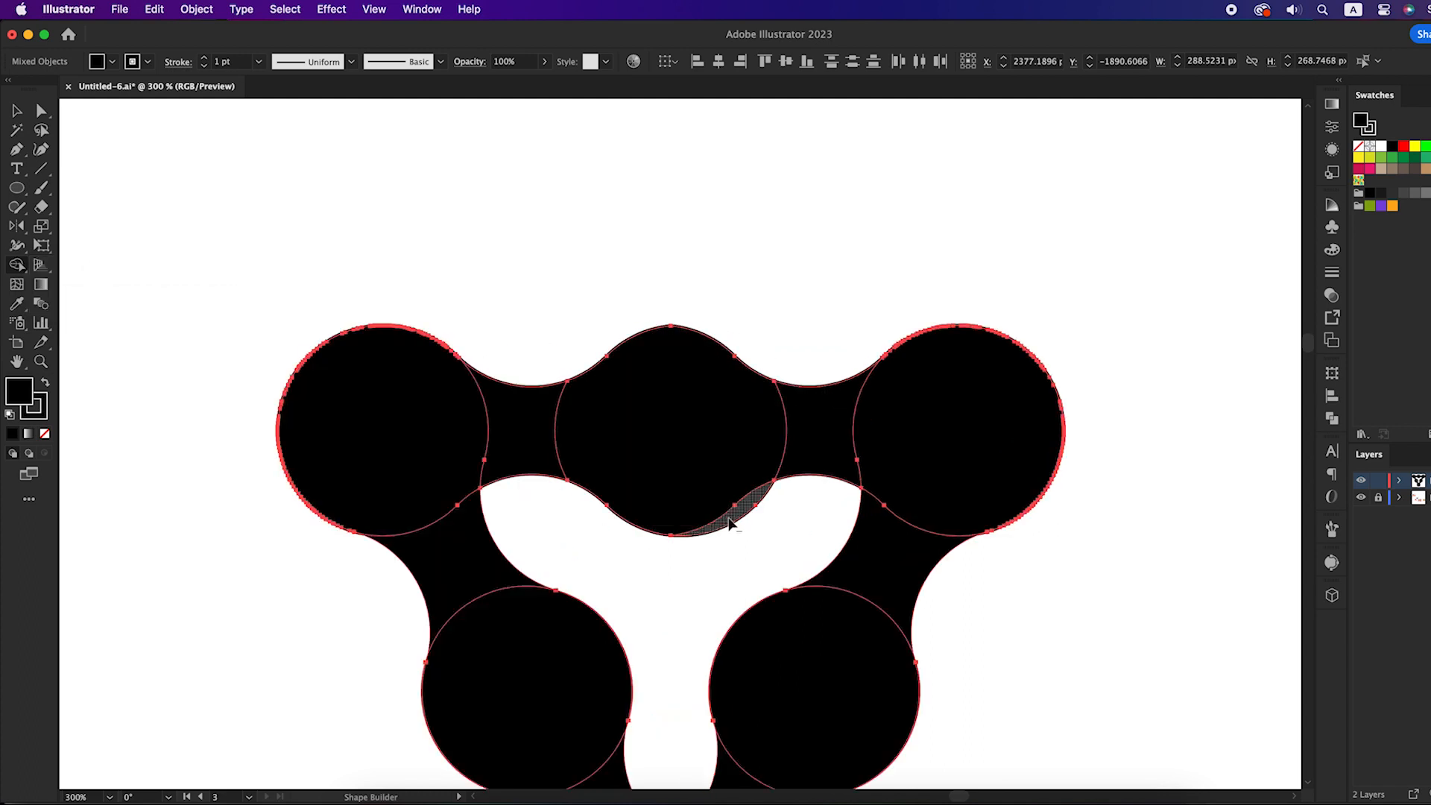
scroll(731, 521, down, 3)
Unite all the selected circle-chain shapes into one silhouette with Pathfinder and deselect it
key(v)
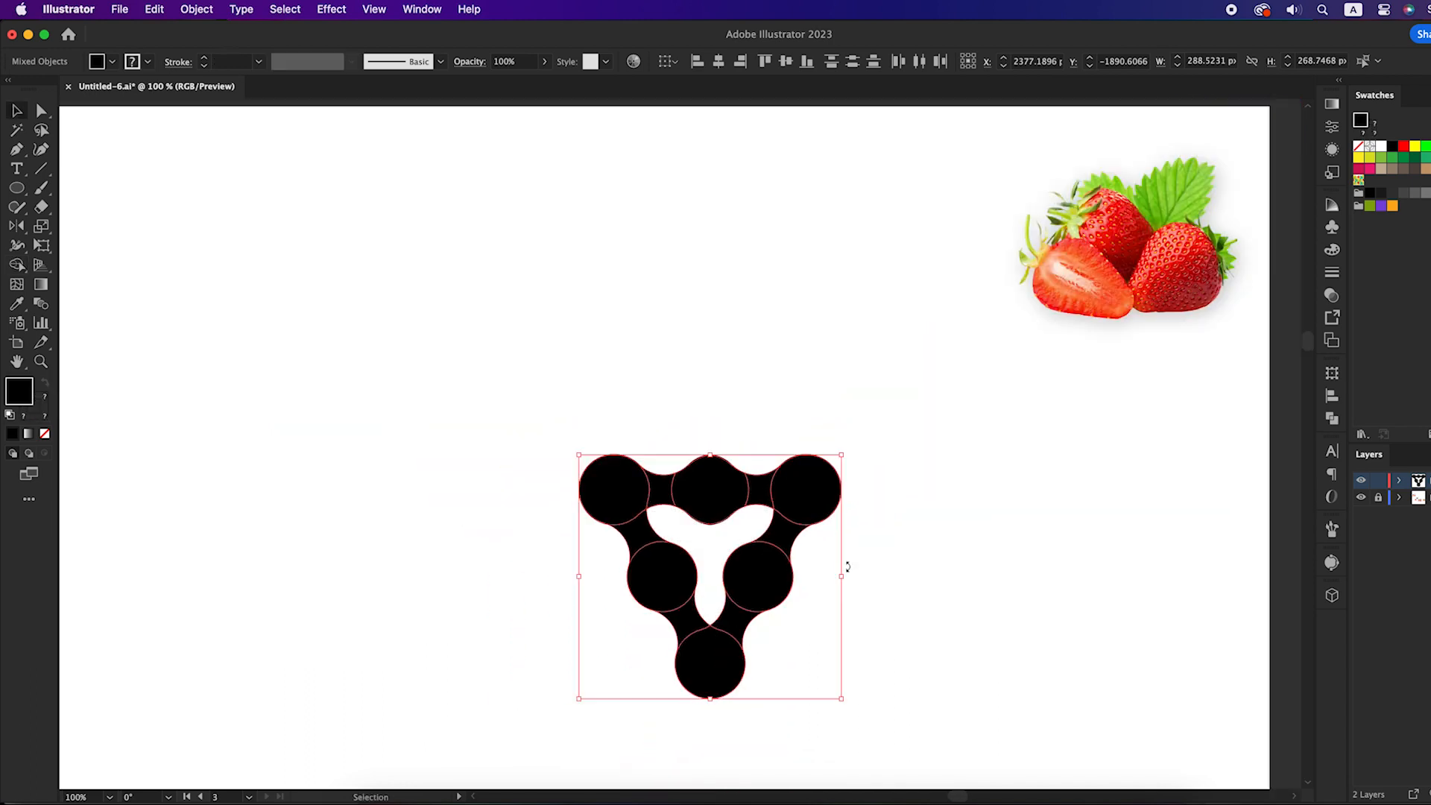
scroll(850, 559, down, 2)
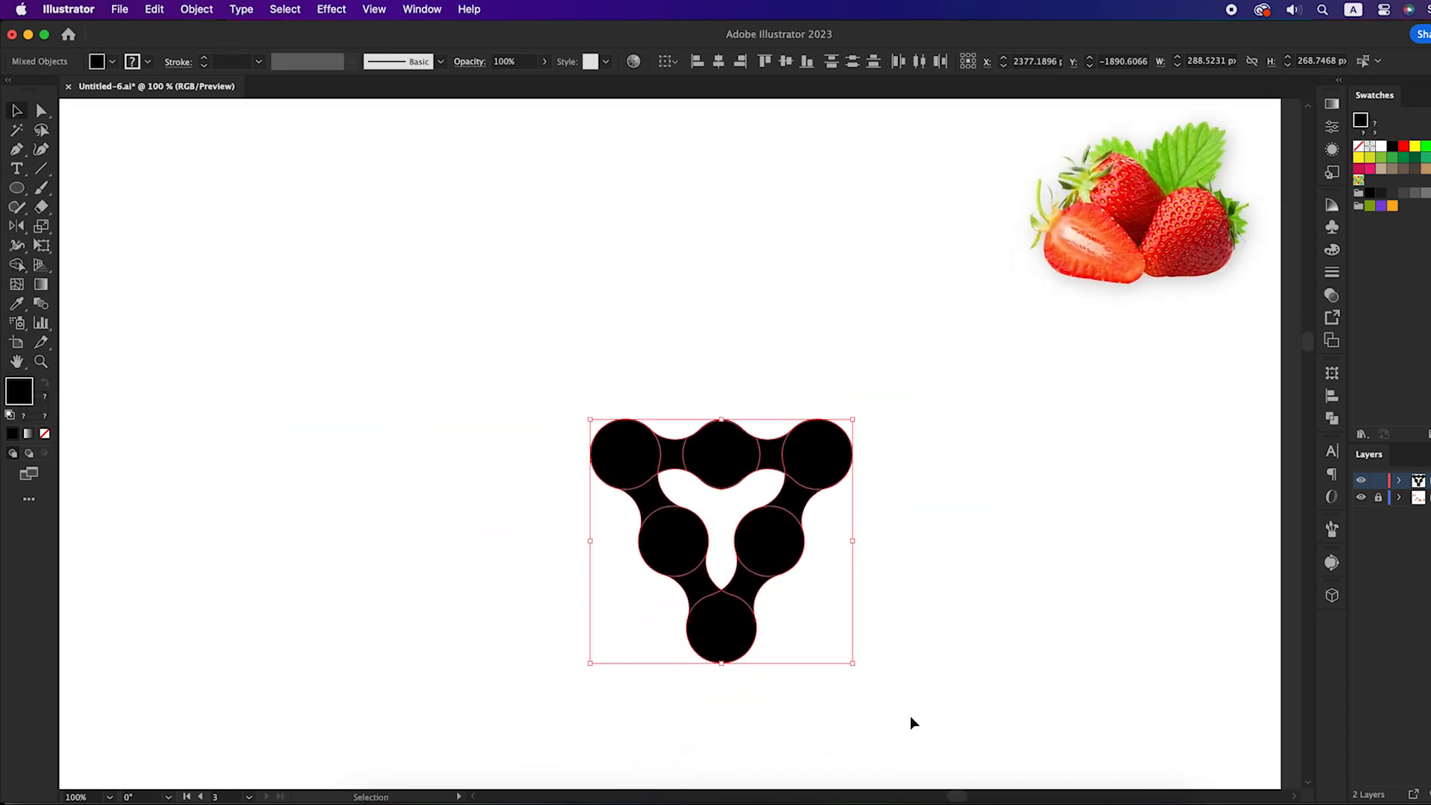
click(1332, 419)
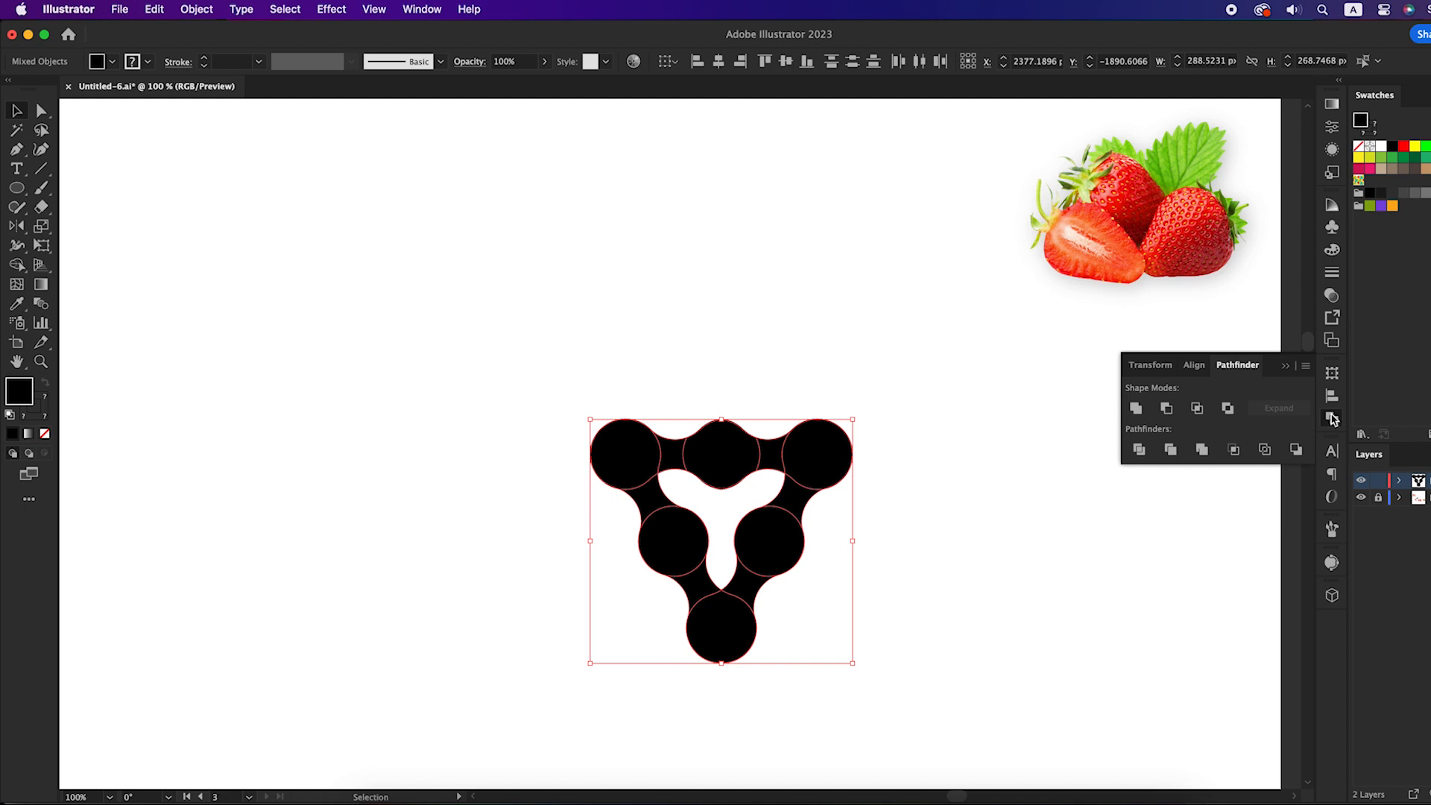
click(1140, 407)
click(943, 520)
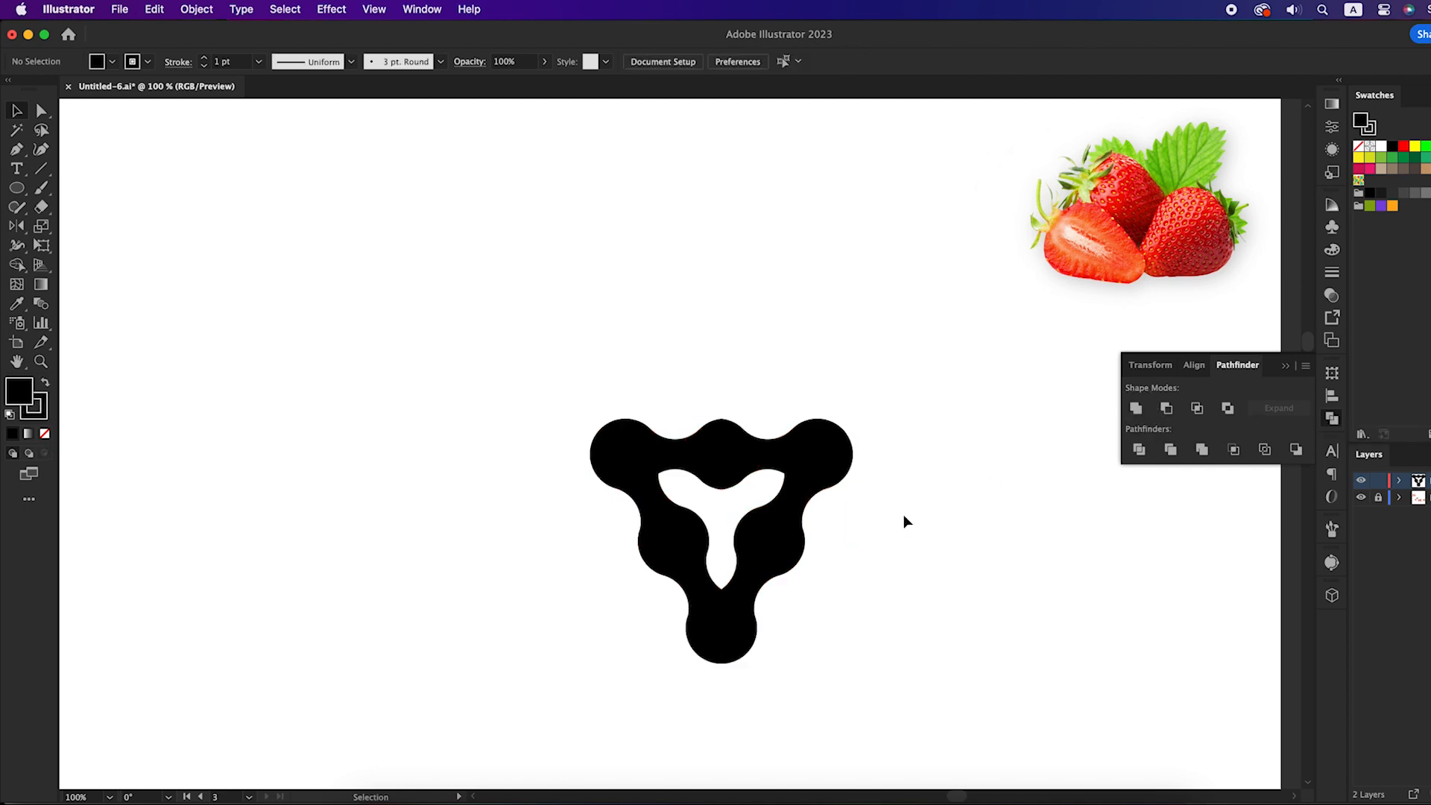
click(1286, 371)
drag(930, 508, 949, 497)
Prepare the Ellipse tool with no stroke and the fill color CCBEBE
drag(16, 188, 86, 224)
click(41, 416)
click(44, 434)
double_click(19, 390)
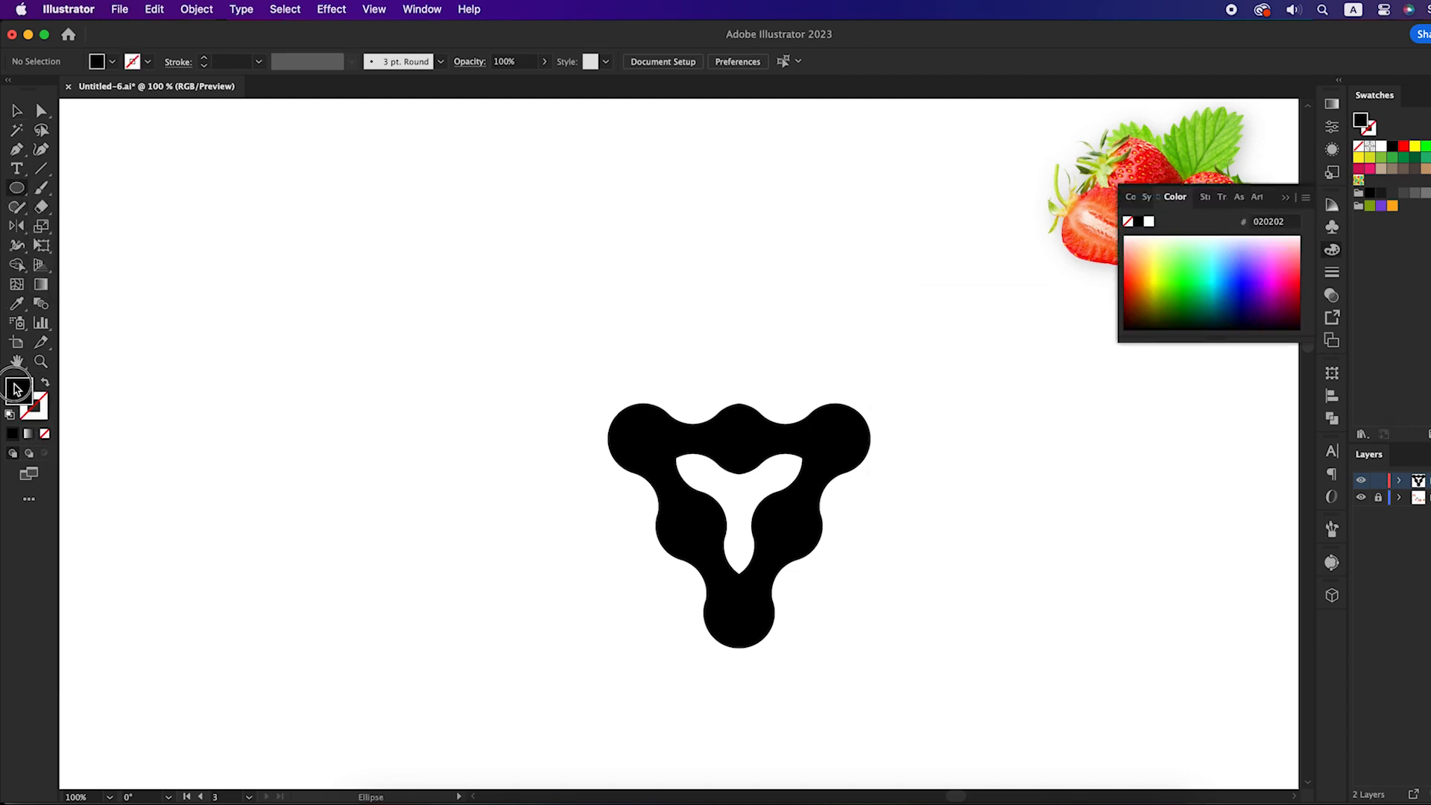
text(CCBEBE)
click(1297, 368)
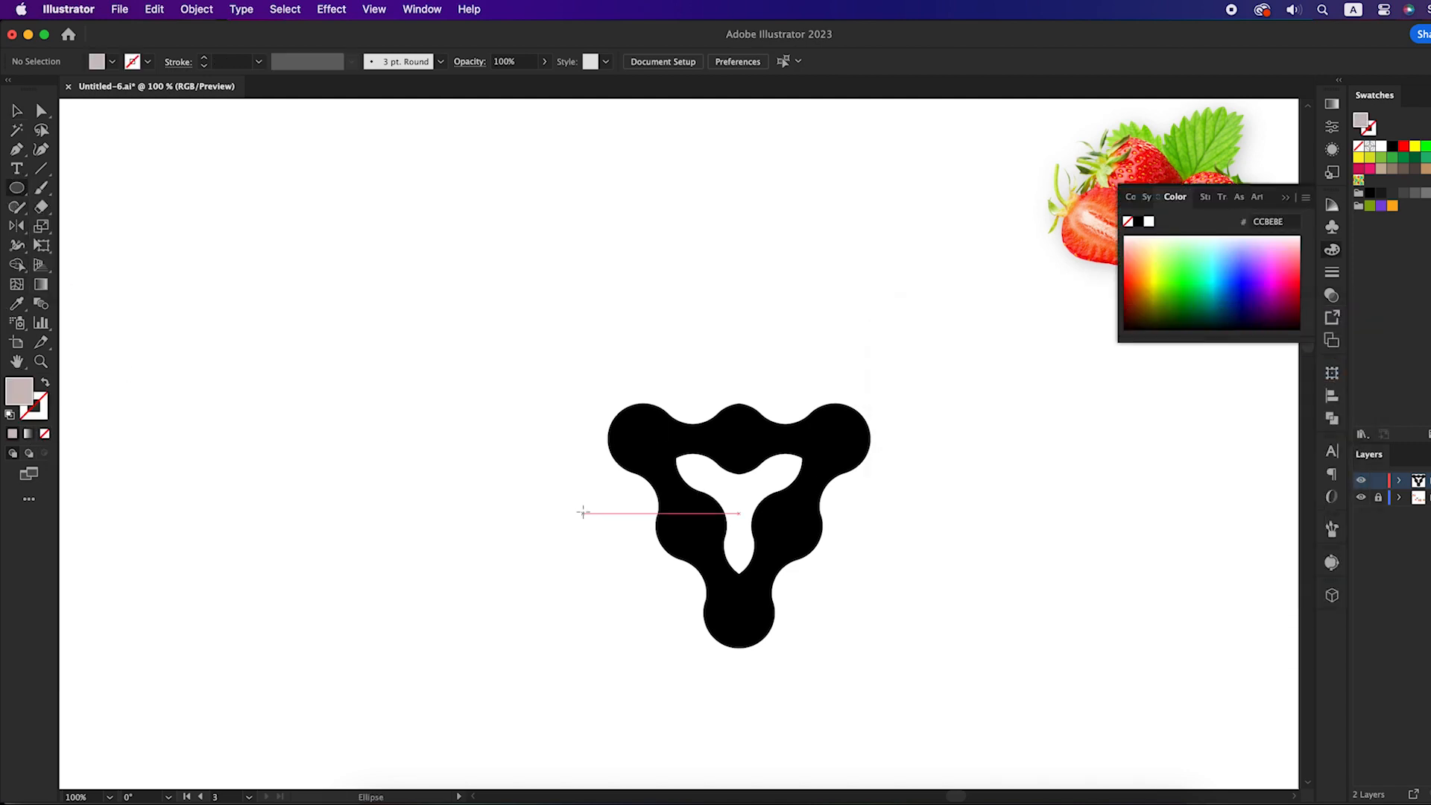
Draw a circle about 35 px wide inside the silhouette's upper-left lobe and copy it to the top middle lobe
key(super+equal)
drag(607, 417, 888, 448)
key(super+equal)
key(v)
scroll(820, 447, right, 5)
scroll(820, 447, down, 2)
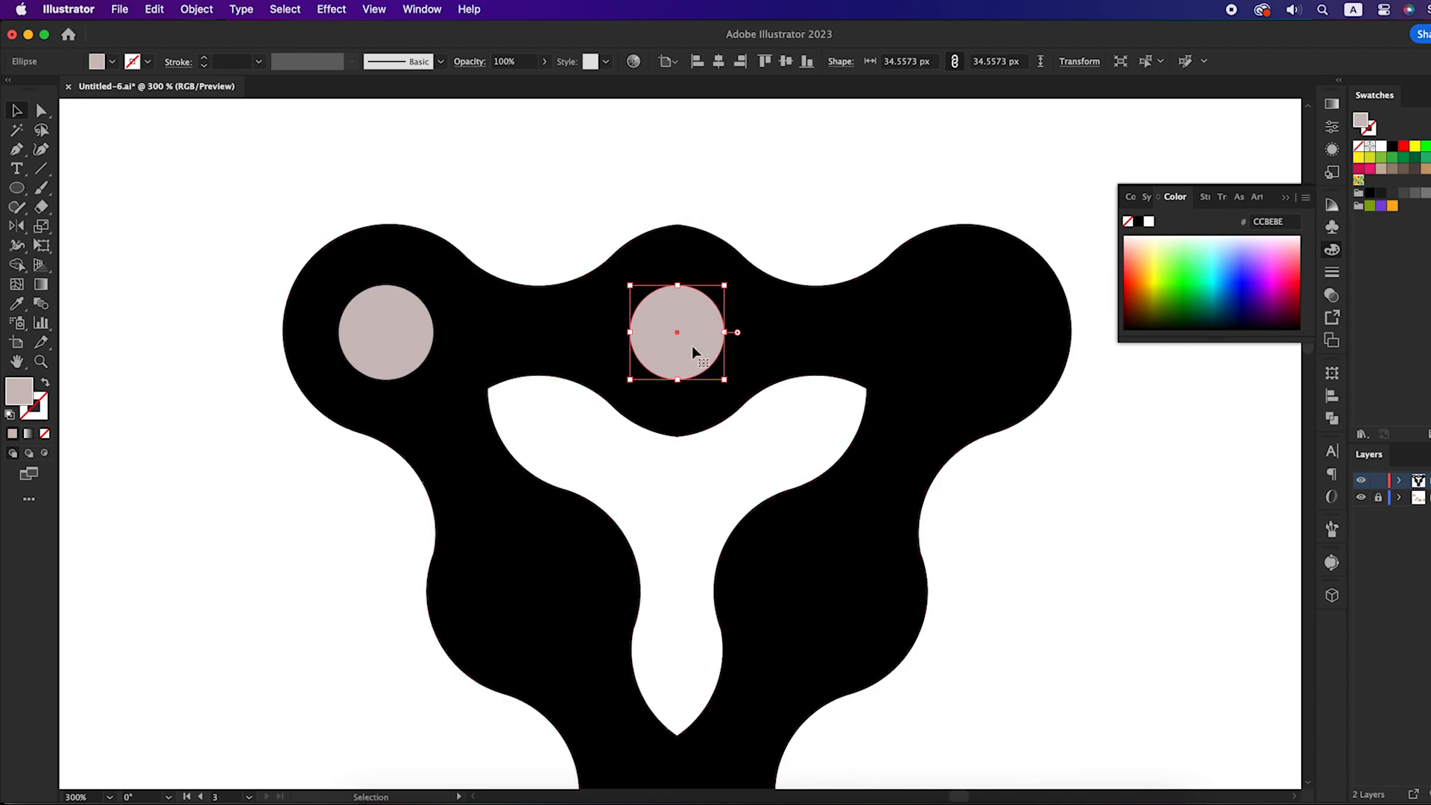
Copy the small circle into the remaining lobes, down to the lowest one
drag(680, 376, 880, 532)
key(super+minus)
drag(879, 532, 775, 698)
Fill all six small circles with the gray 808080 and deselect them
shift+click(895, 507)
shift+click(969, 345)
shift+click(790, 343)
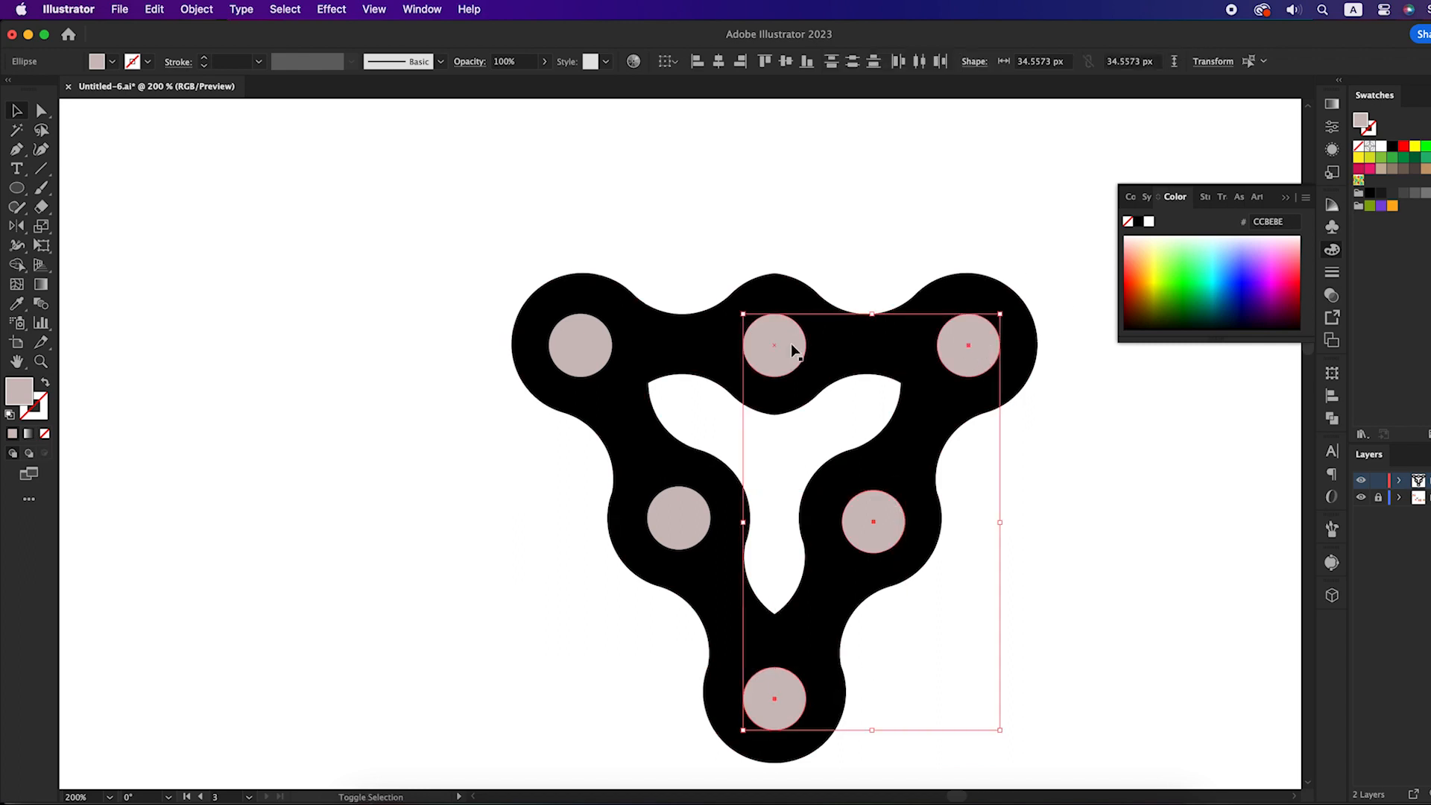
shift+click(577, 350)
click(1418, 194)
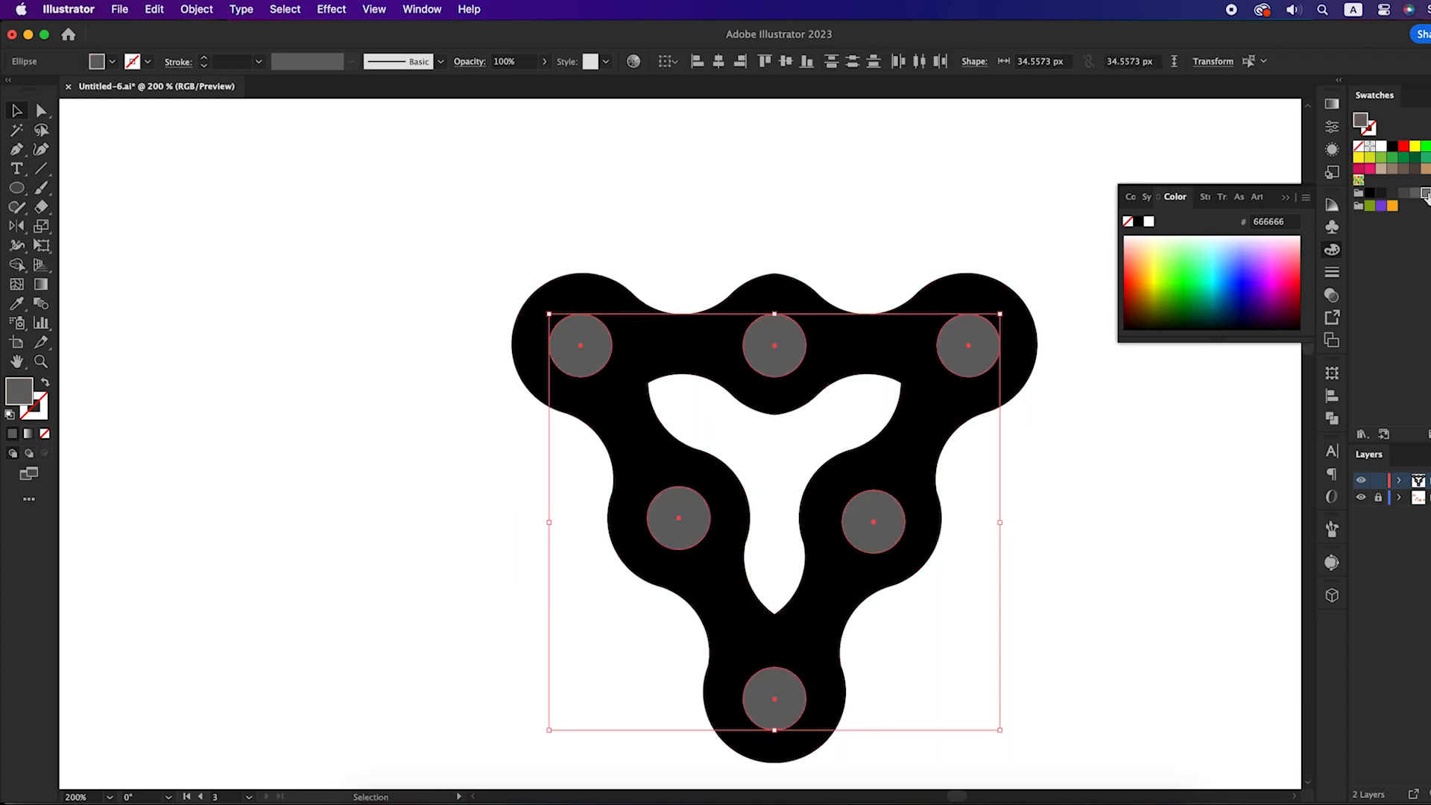
click(1170, 459)
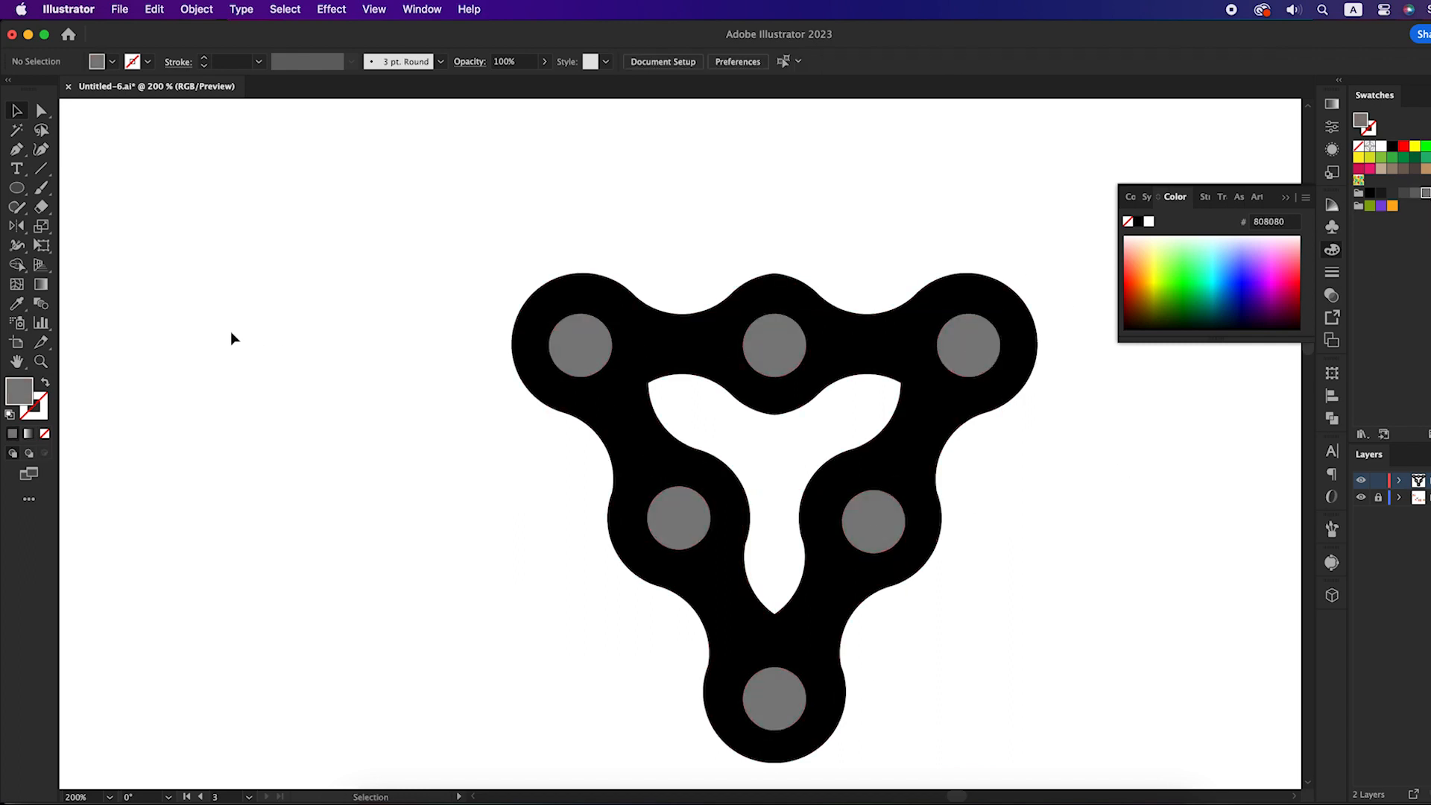
Draw a highlight ellipse about 13 × 7 px on the upper-left gray circle and fill it with CCCCCC
drag(12, 192, 90, 227)
scroll(561, 351, up, 5)
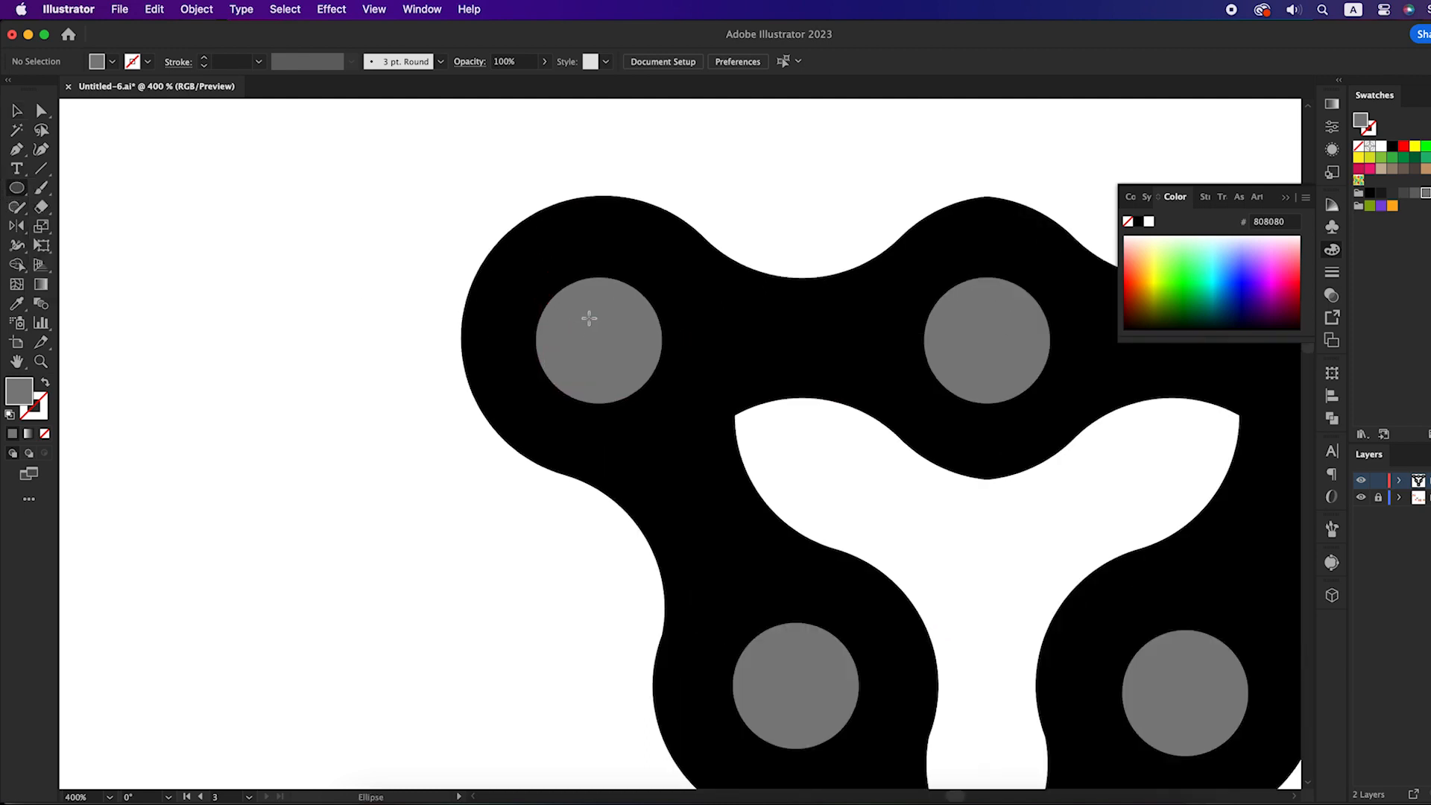
drag(592, 316, 636, 340)
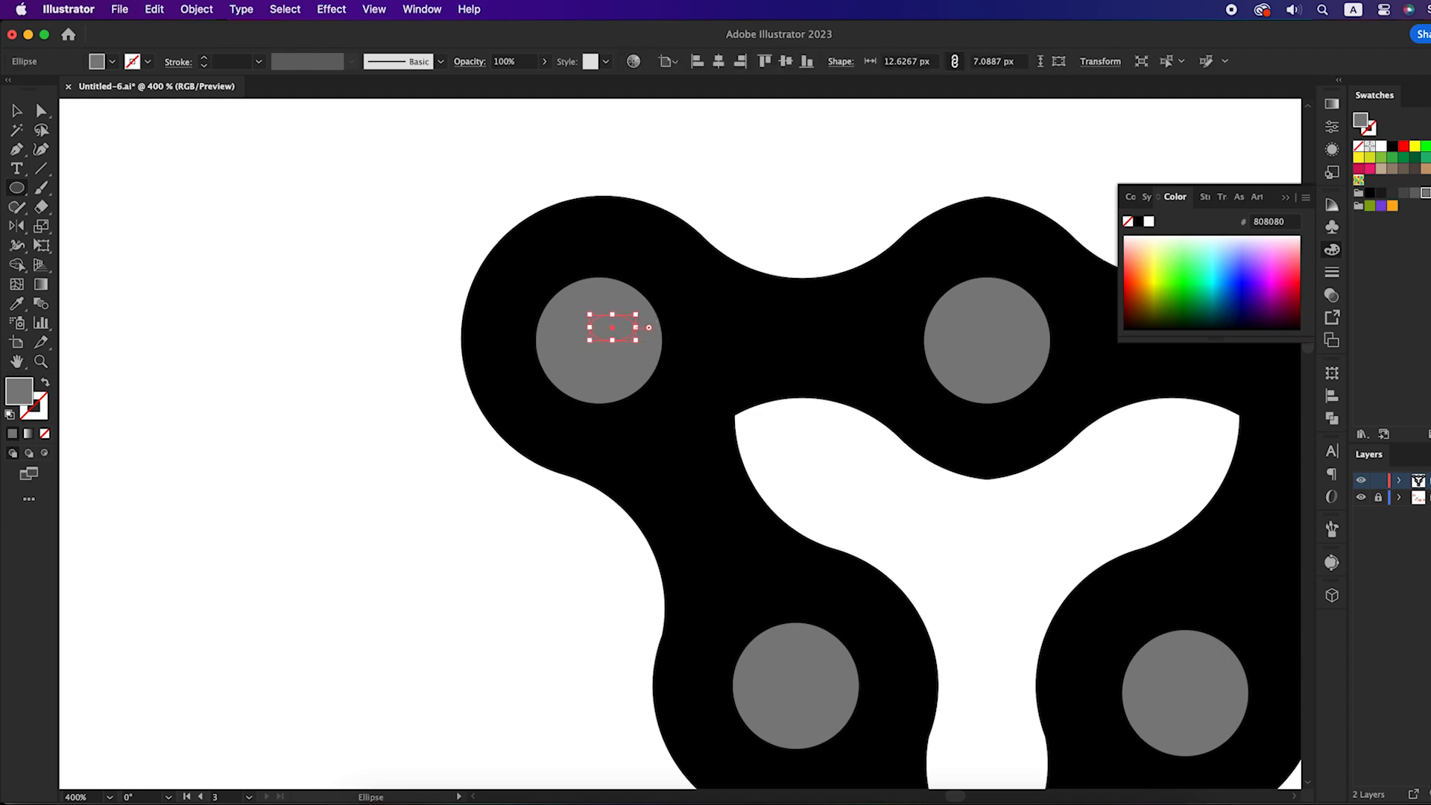
click(1430, 192)
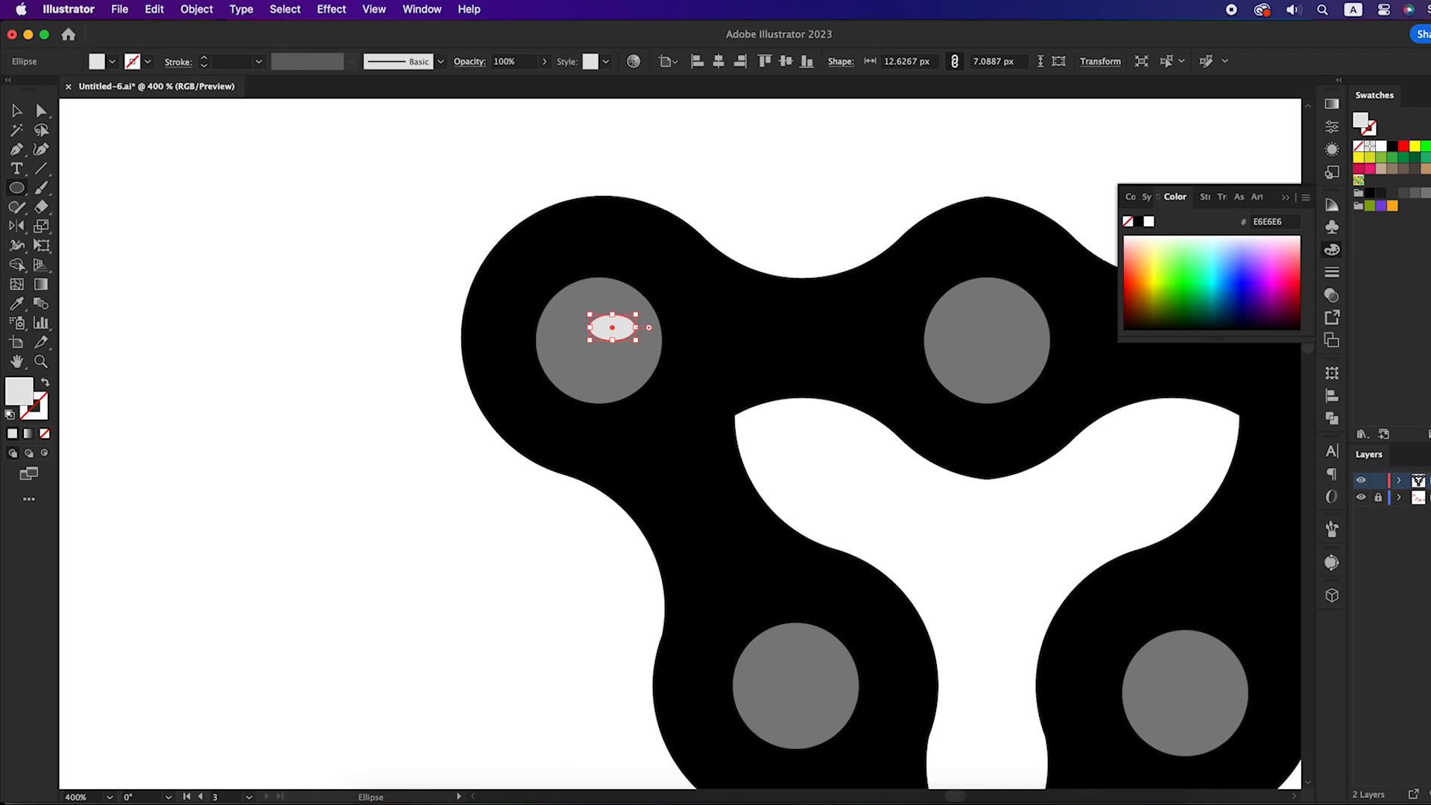
click(1430, 192)
key(v)
scroll(580, 312, up, 1)
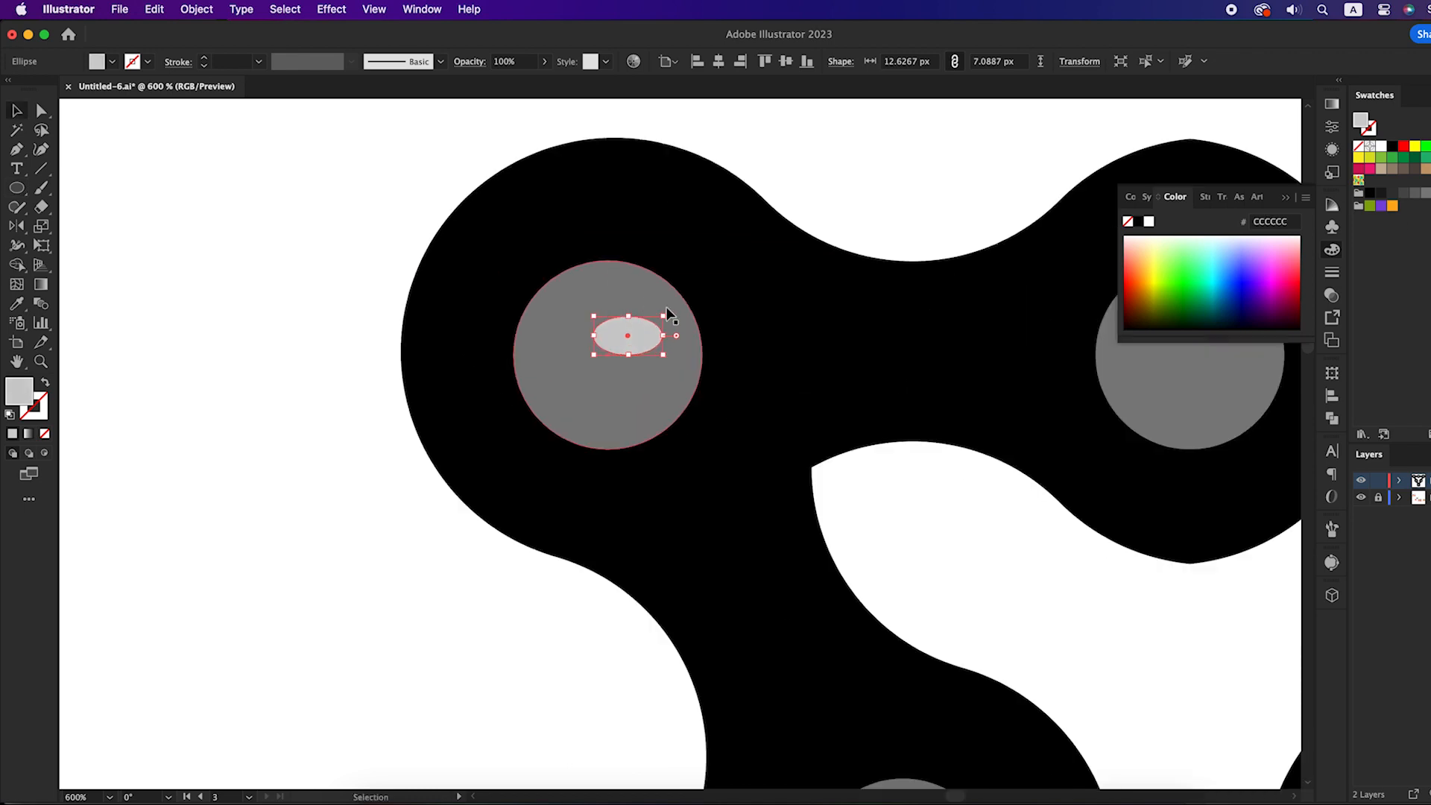
Tilt the highlight ellipse along the gray circle's upper-right edge and copy it onto the other five gray circles
drag(671, 311, 914, 312)
scroll(646, 317, down, 1)
drag(878, 325, 632, 514)
scroll(890, 337, down, 1)
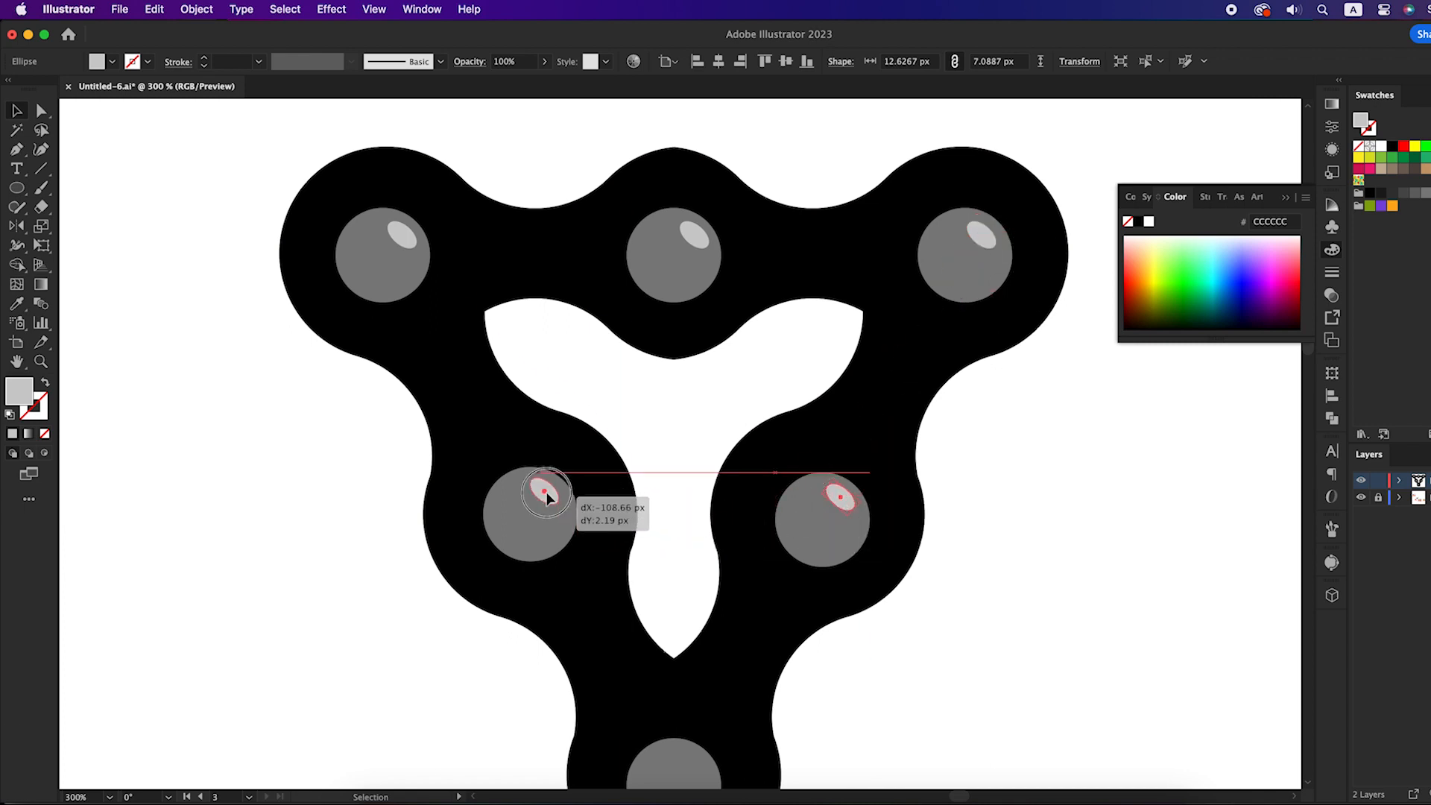
drag(547, 498, 546, 497)
key(space)
drag(538, 527, 702, 596)
click(850, 591)
key(ctrl+minus)
key(ctrl+minus)
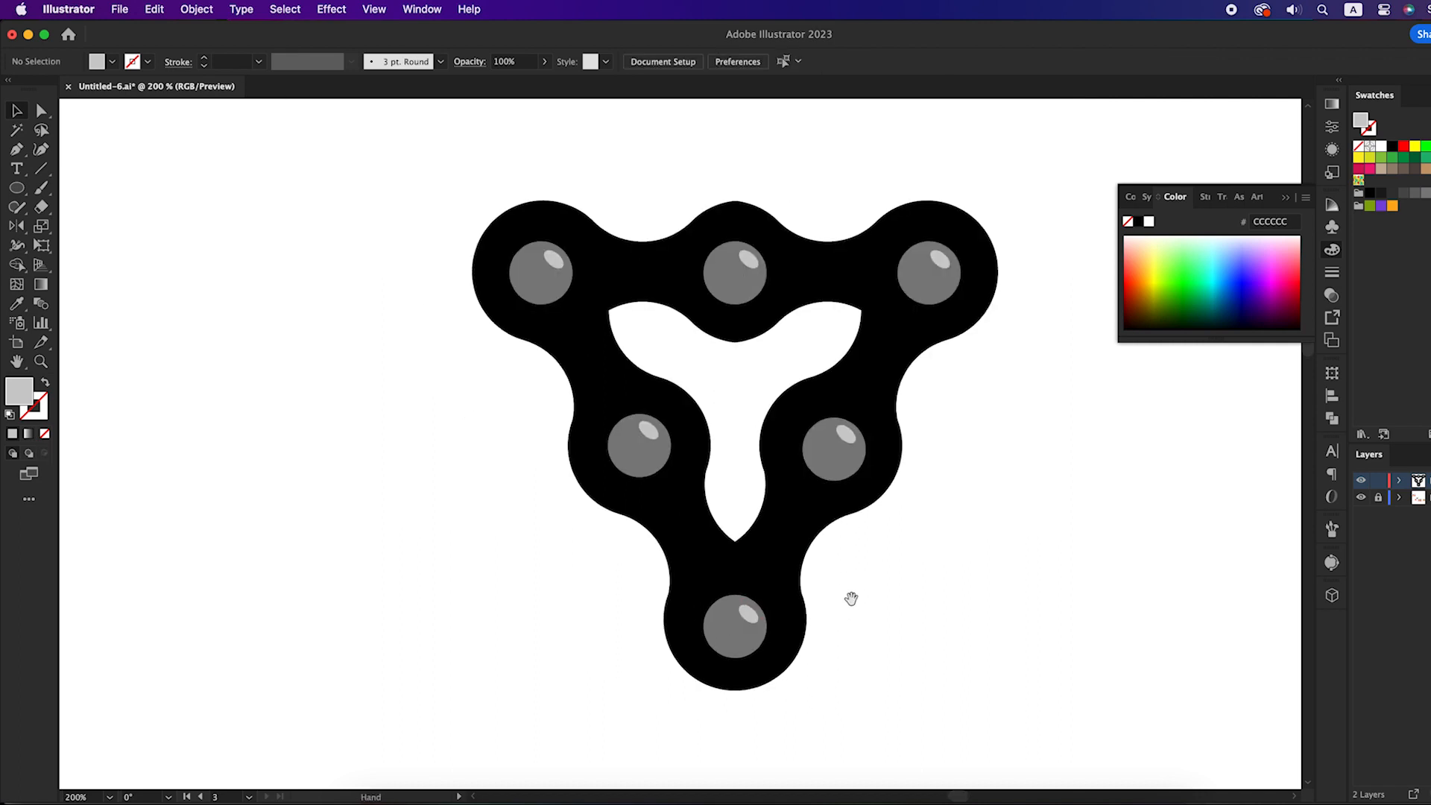
Group the six gray circles without their highlight ellipses
click(664, 513)
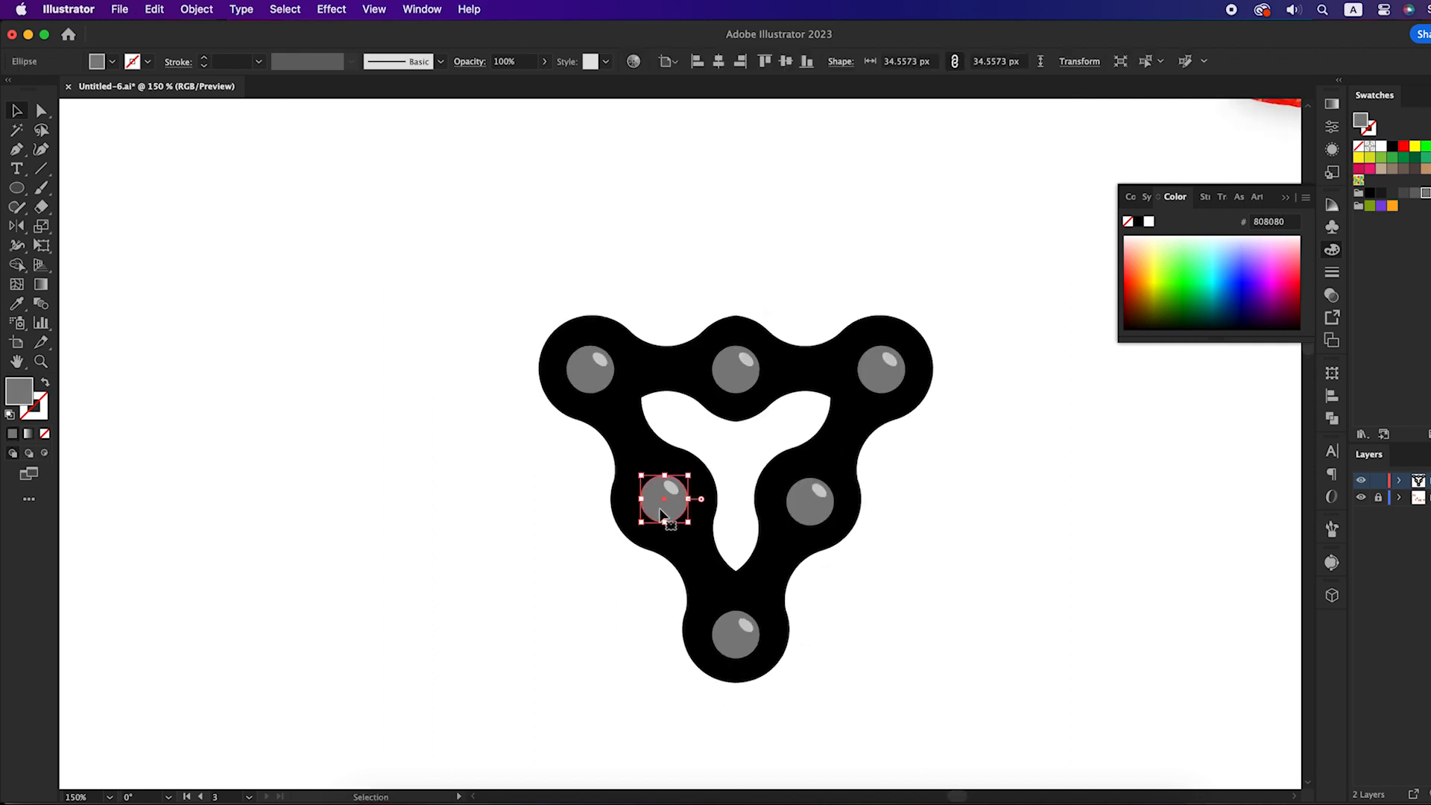
shift+click(593, 384)
shift+click(749, 384)
shift+click(869, 376)
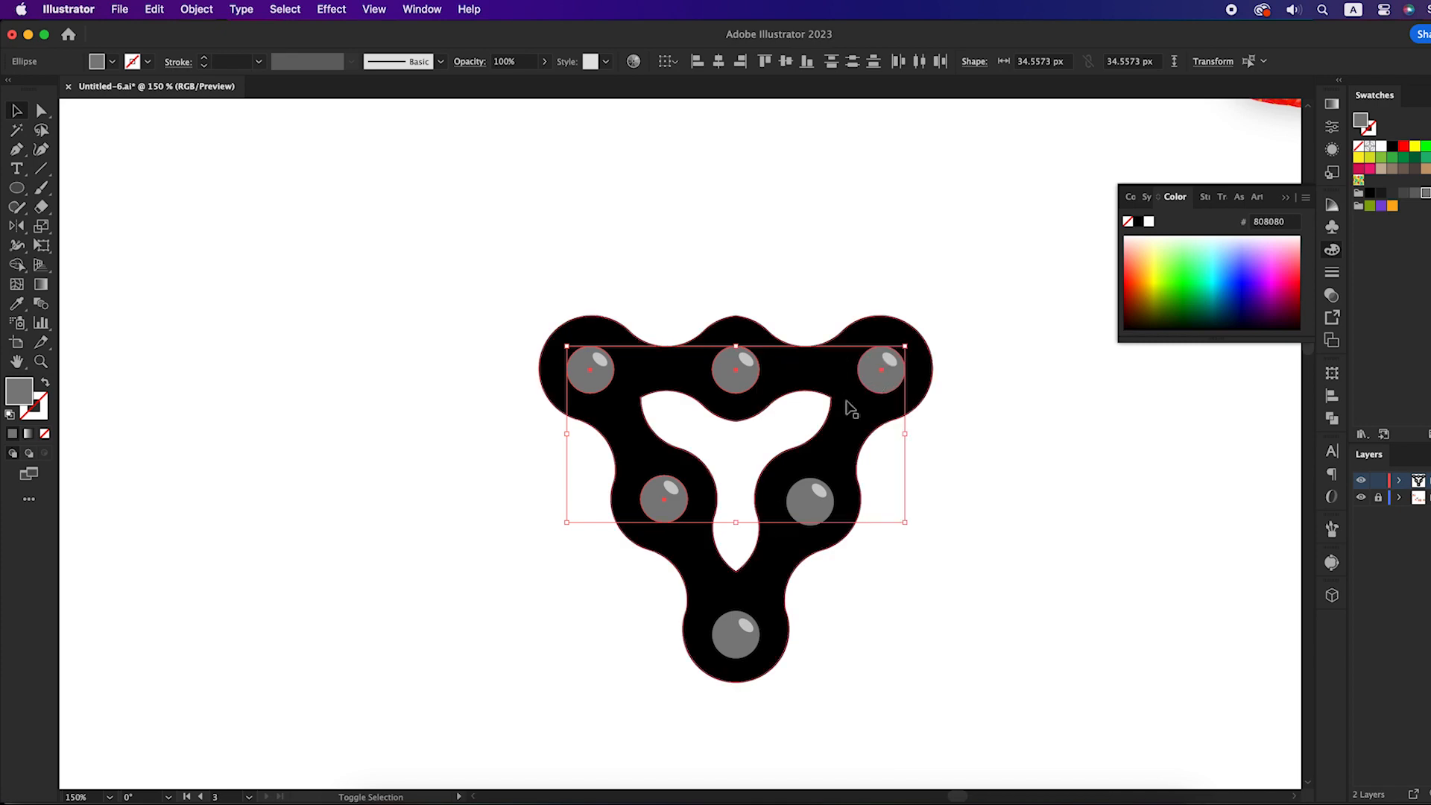
shift+click(803, 503)
shift+click(740, 631)
key(ctrl+g)
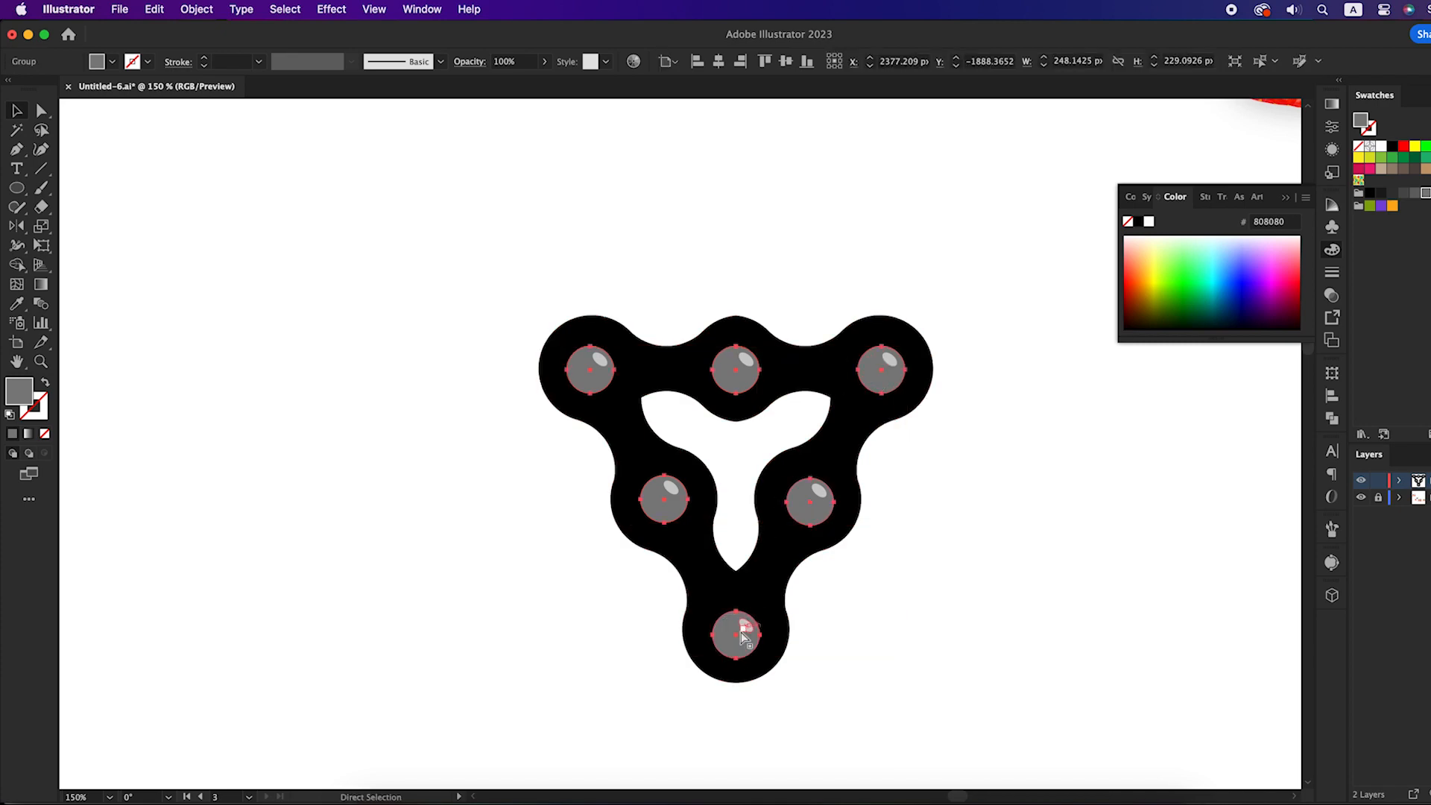
Paste a copy of the gray circle group directly behind it and nudge the copy 4 px to the right
click(166, 11)
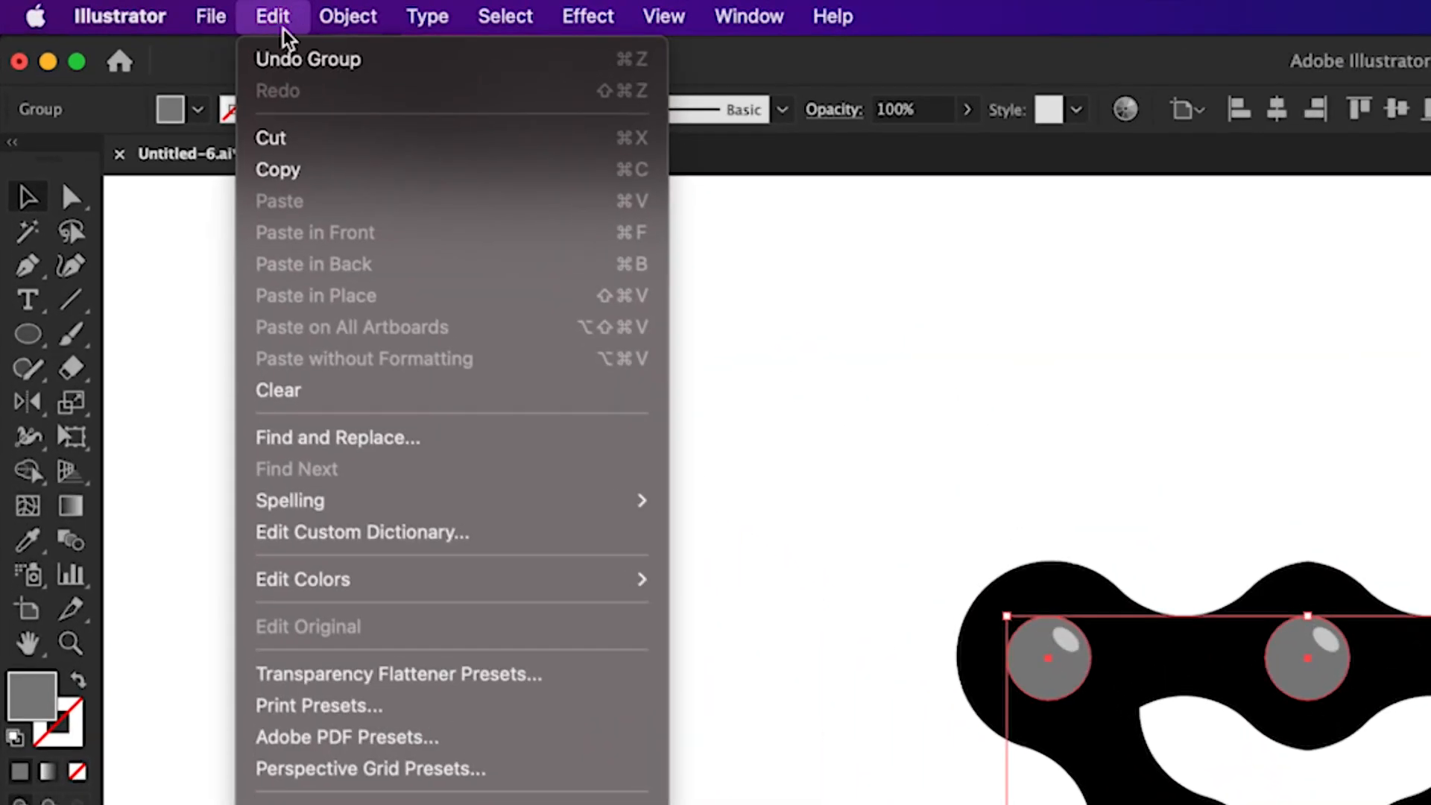
click(328, 169)
click(277, 12)
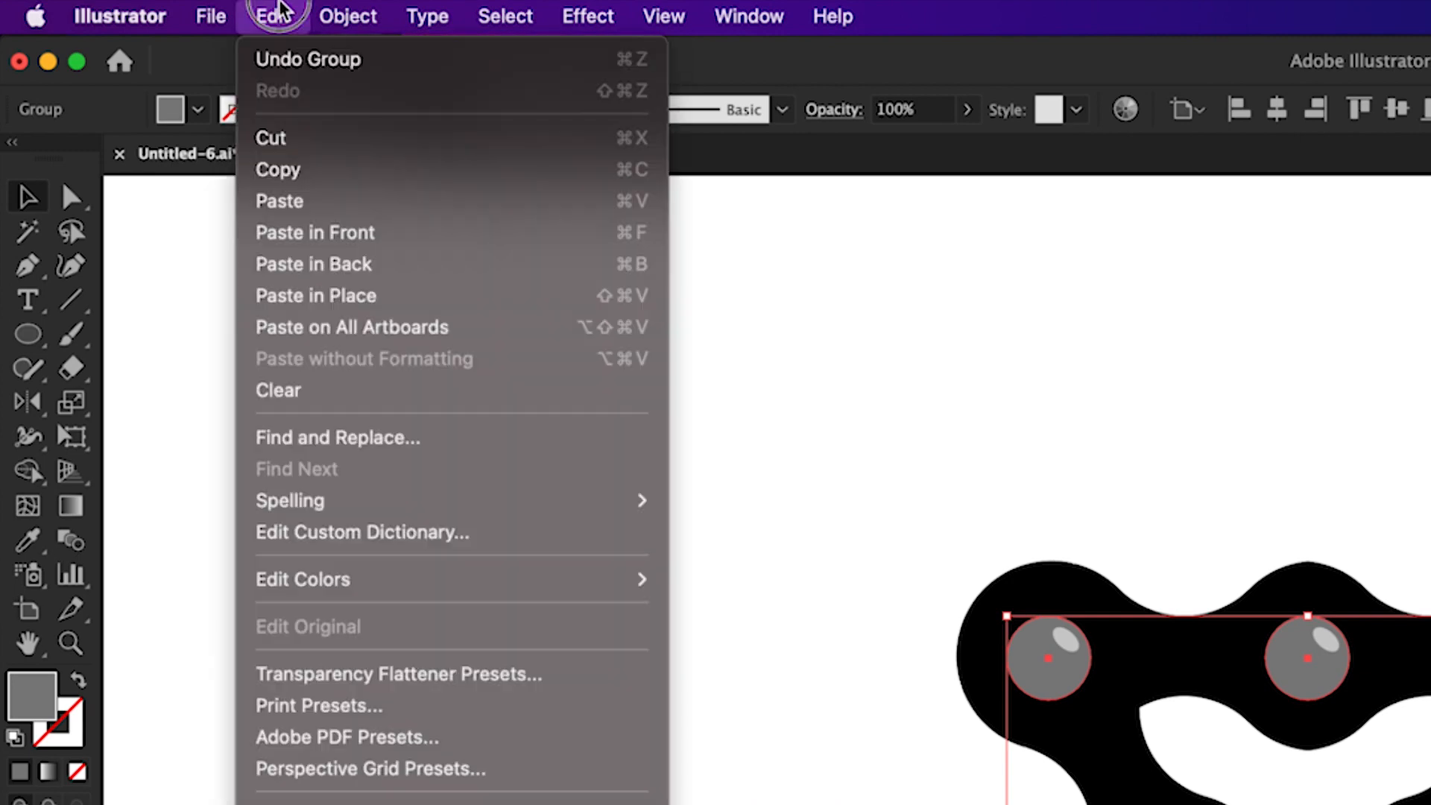
click(346, 273)
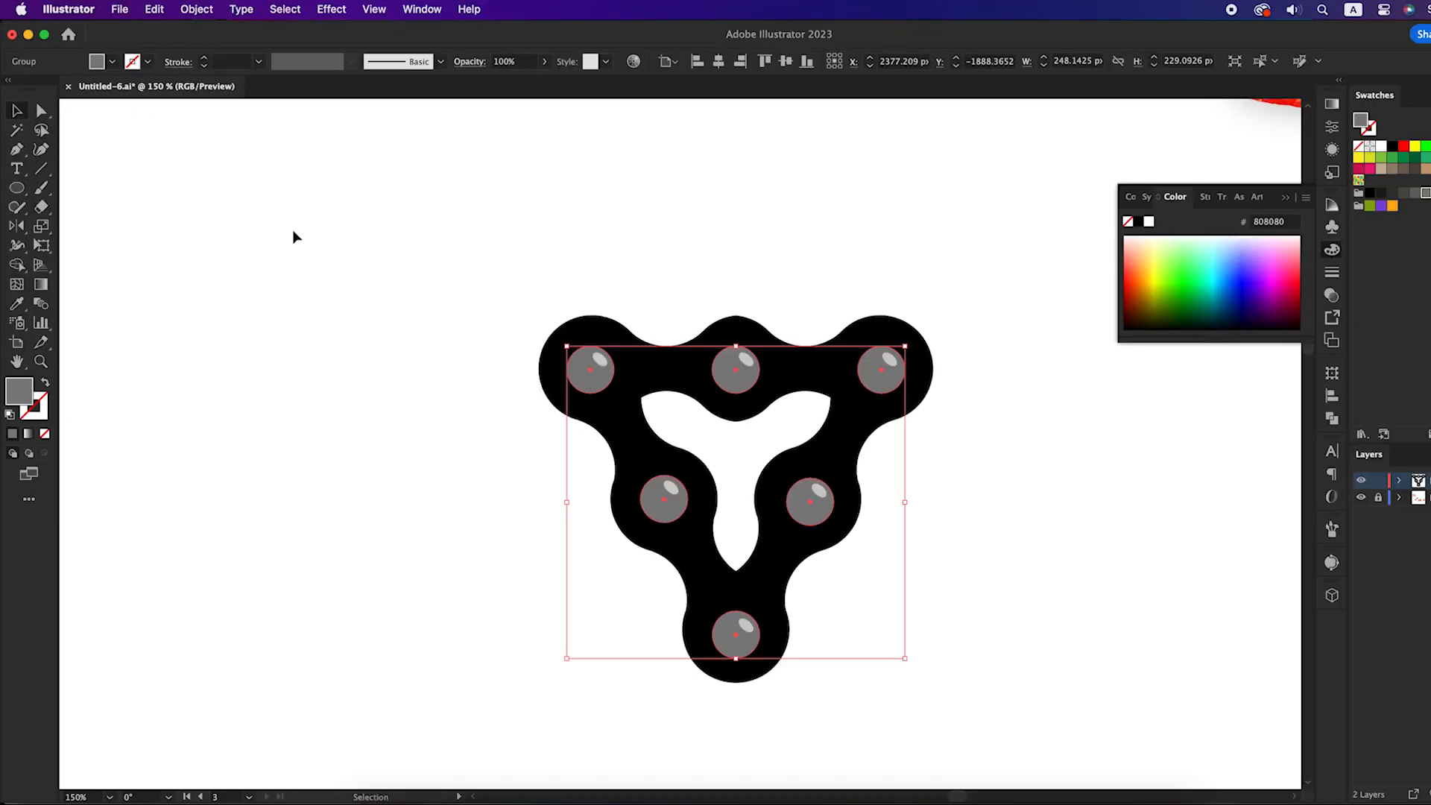
key(Right)
key(Right)
key(Right)
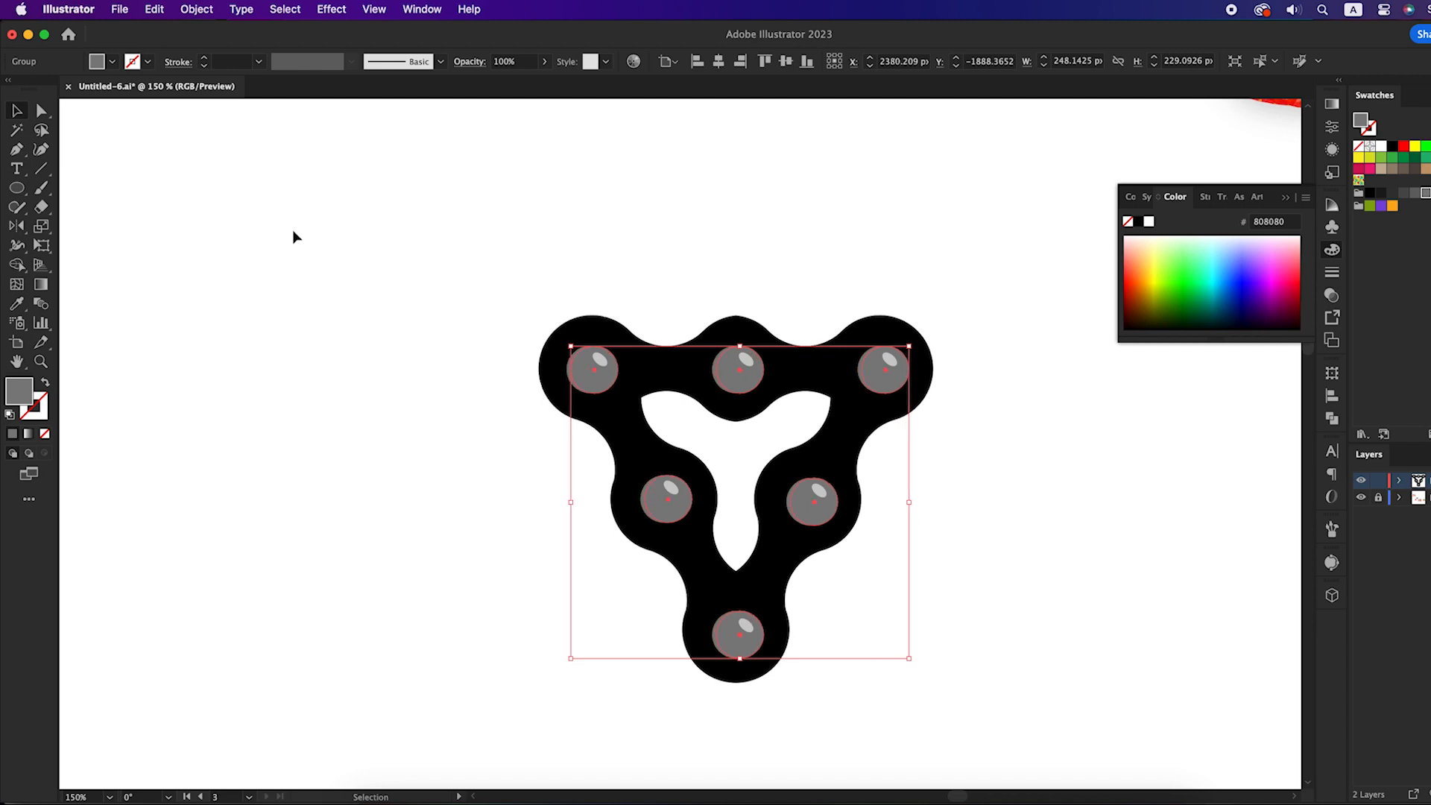
key(Right)
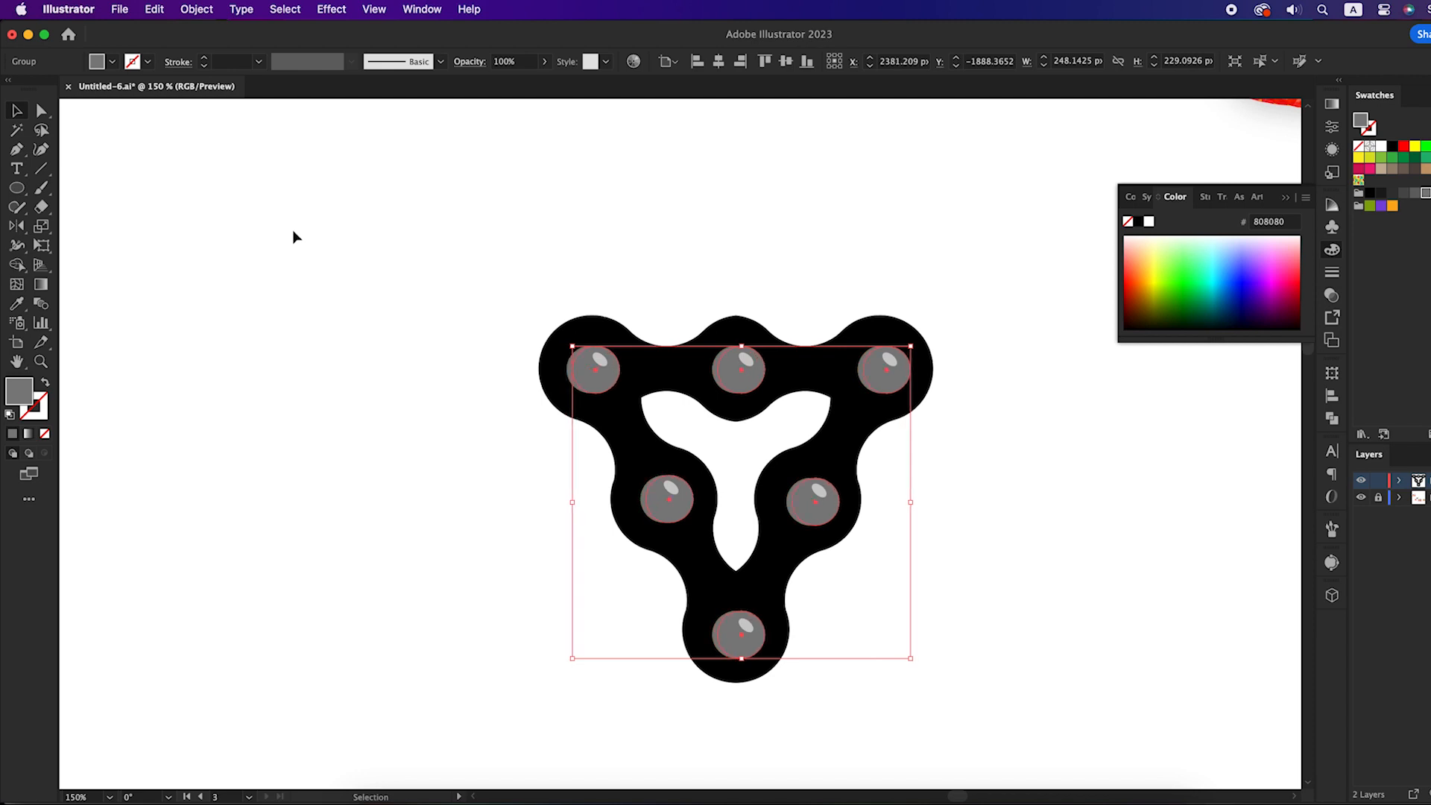
Change the fill of the rear circle group to the darker gray 666666
double_click(19, 391)
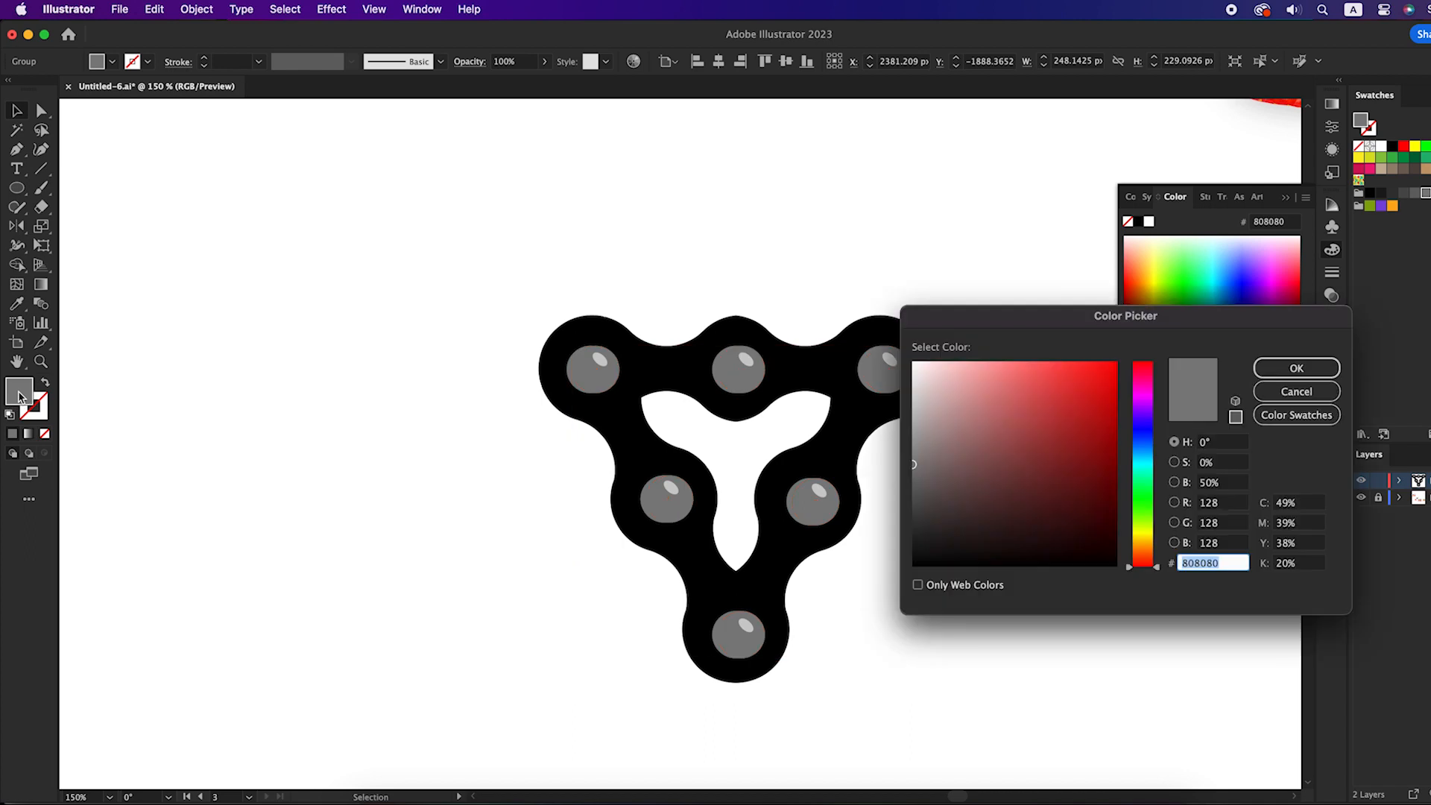
drag(914, 470, 903, 485)
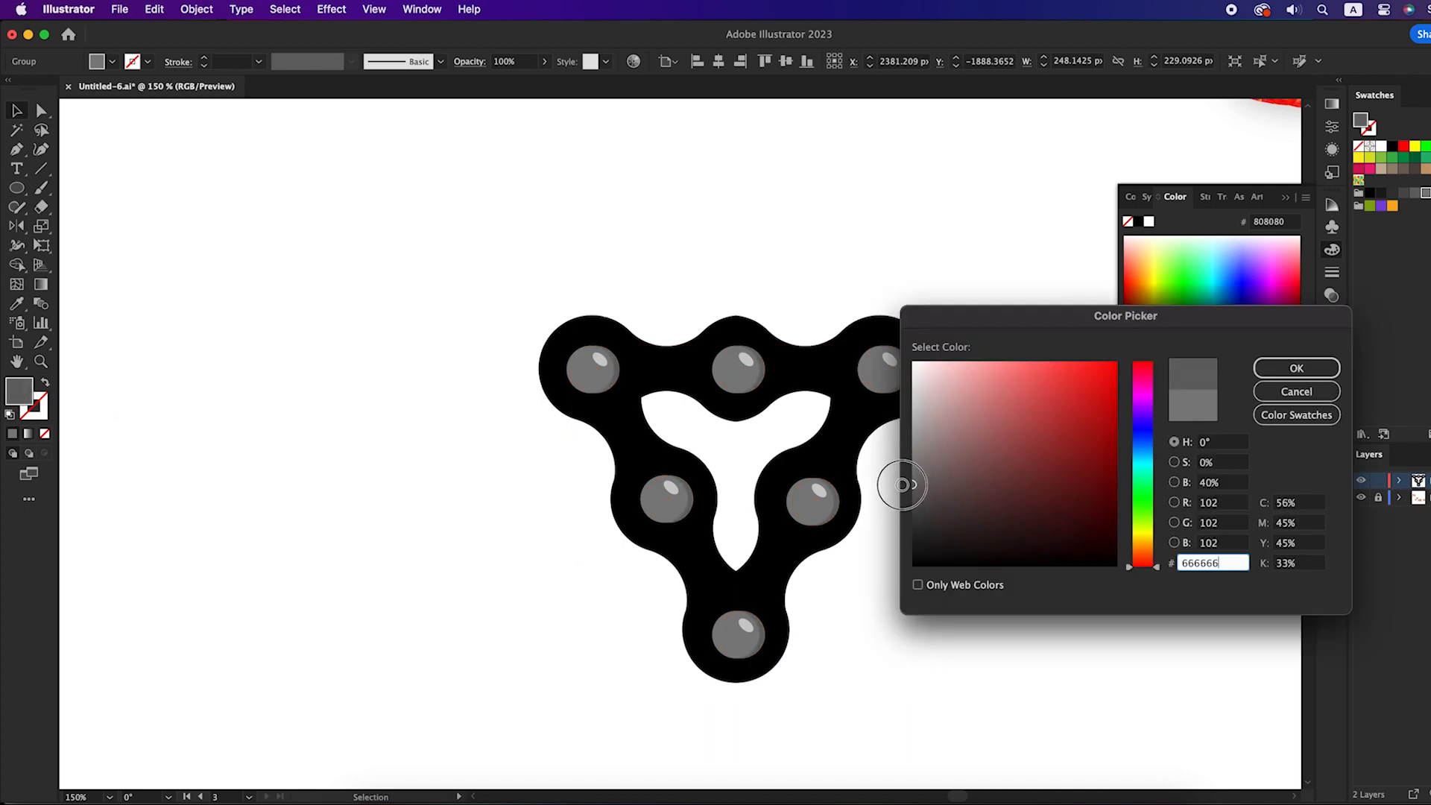
click(1297, 368)
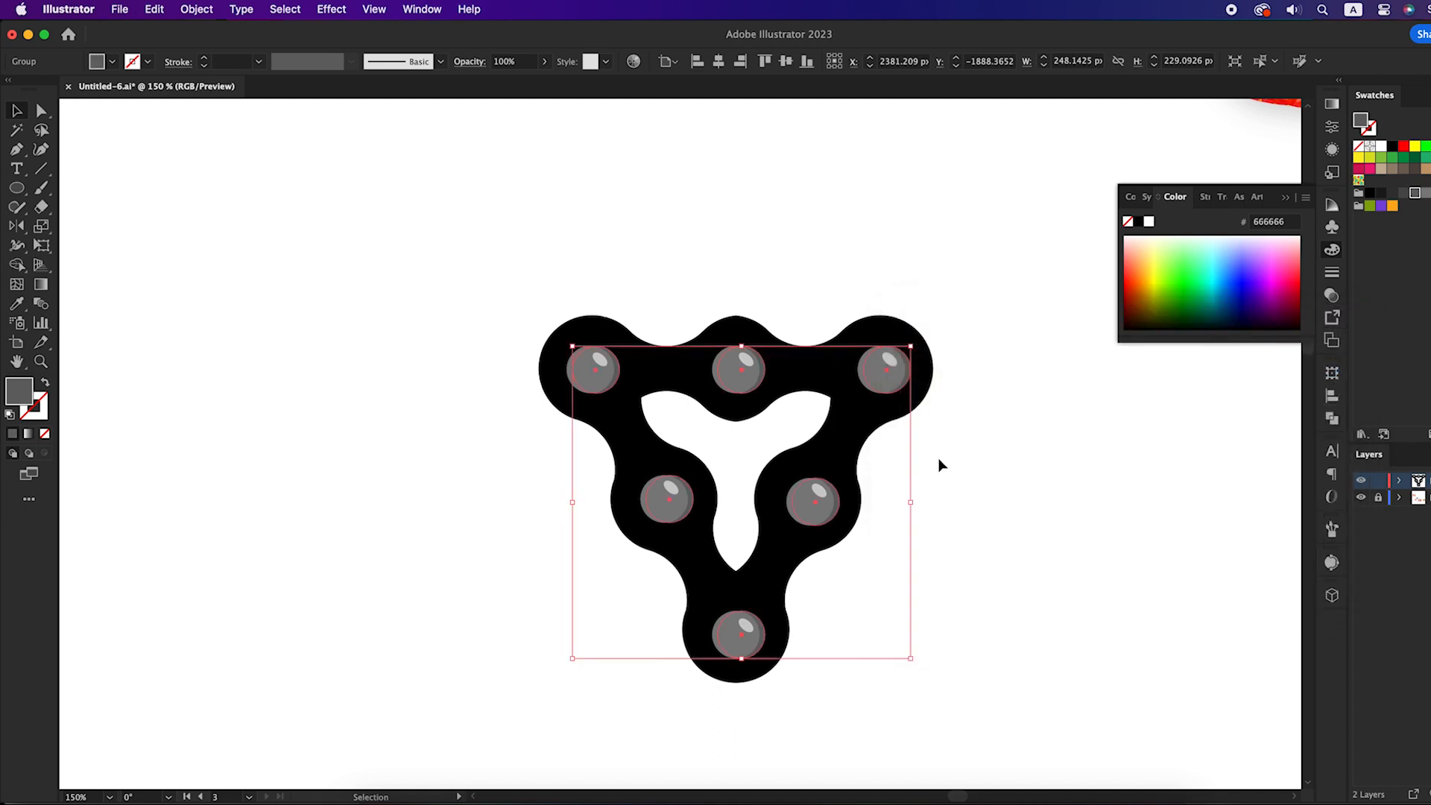
Nudge the darker circle group 4 px down as a shadow and deselect it
key(Down)
key(Down)
key(Down)
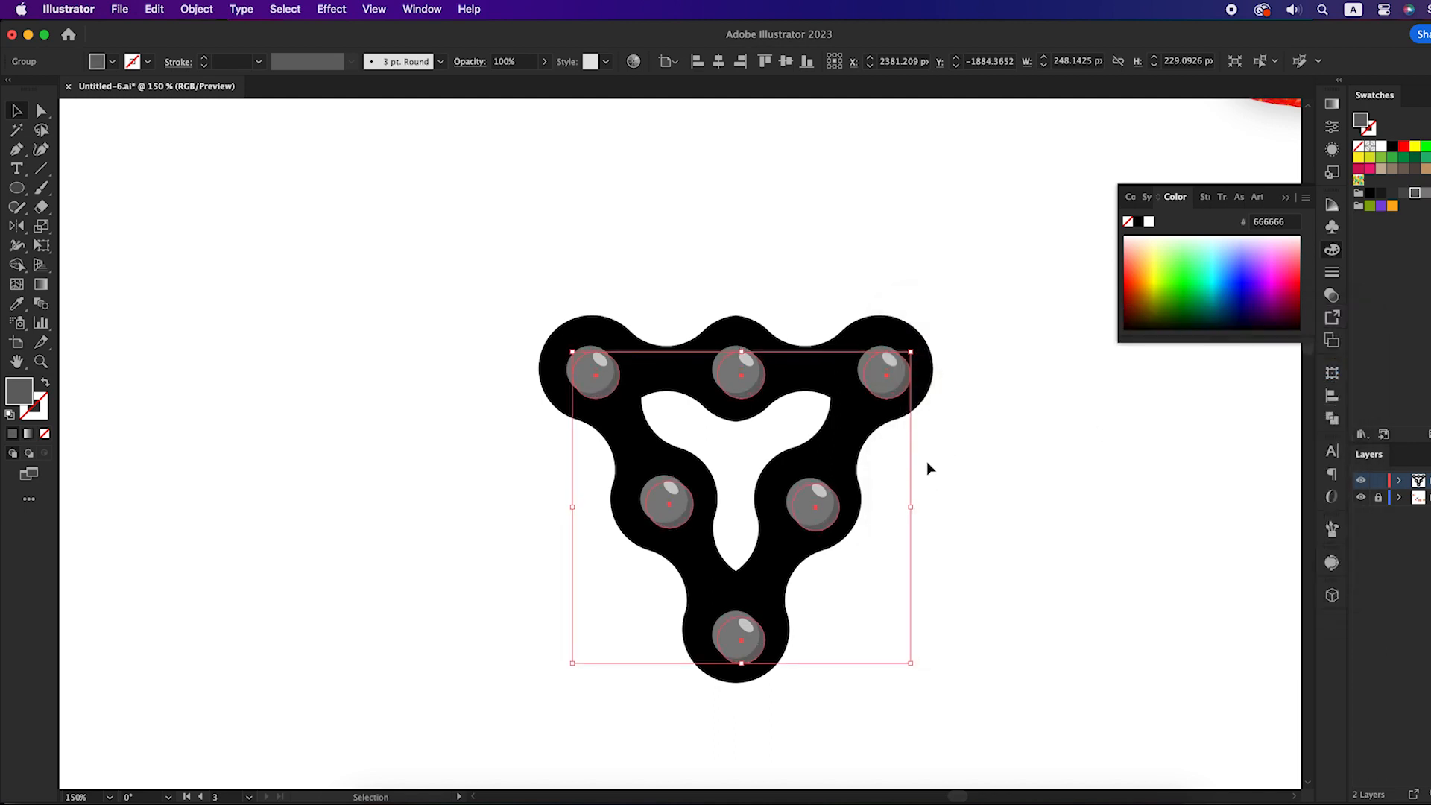
key(super+shift+a)
drag(927, 468, 932, 465)
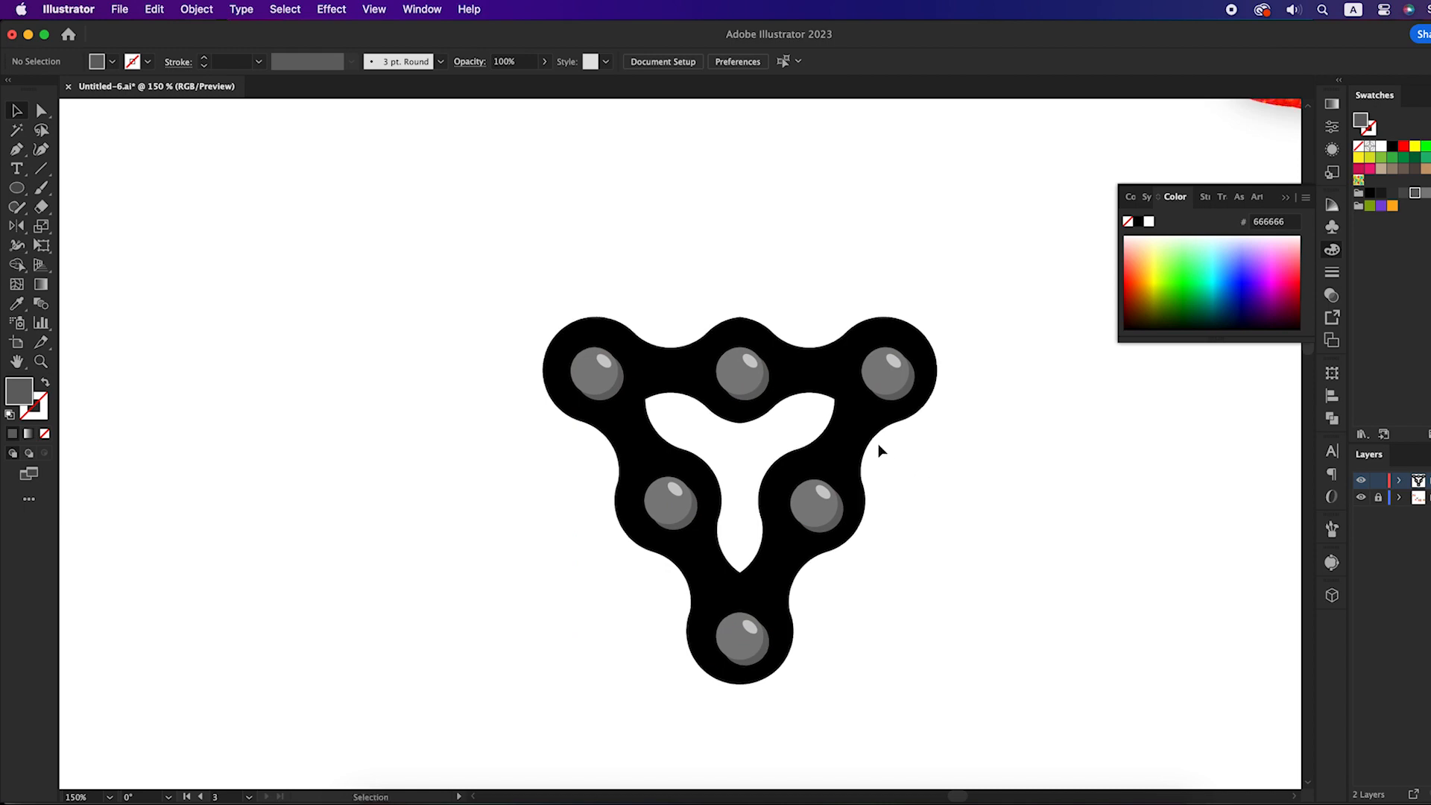
Paste a copy of the black united circle chain directly behind the original
click(878, 416)
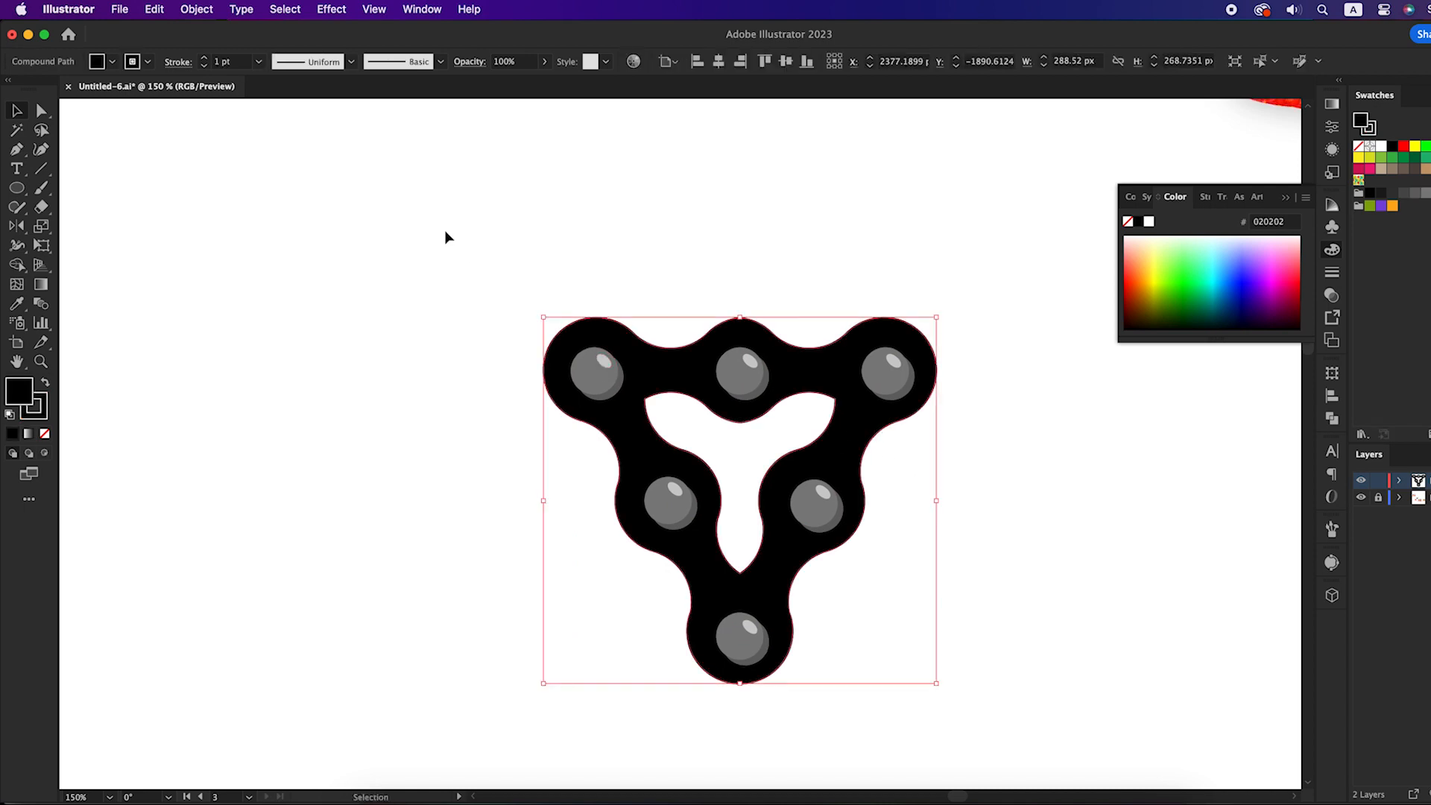
click(158, 9)
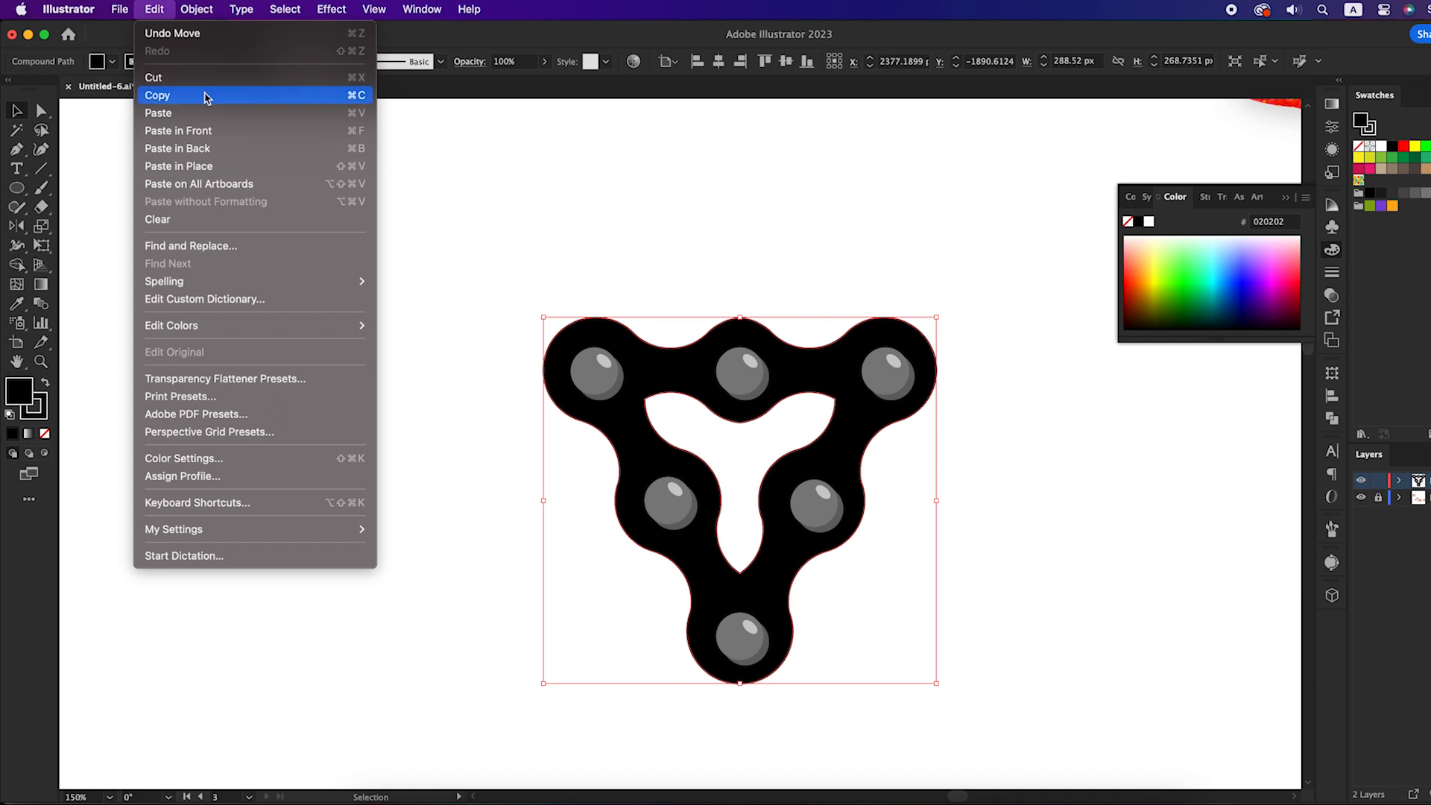
click(205, 96)
click(155, 9)
click(184, 151)
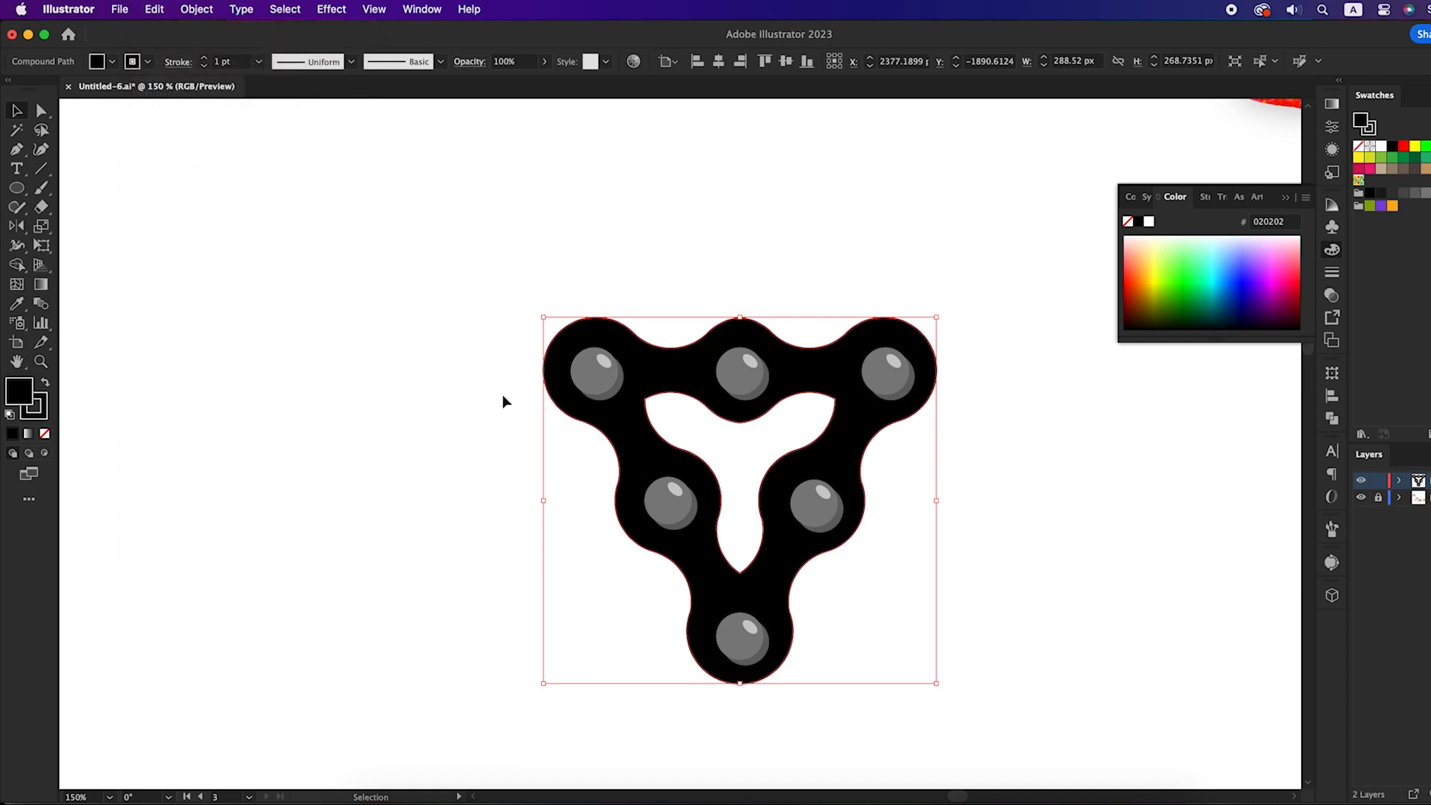
Nudge the rear copy of the chain 8 px to the right and 2 px down
key(Right)
key(Right)
key(Right)
key(Right)
key(Right)
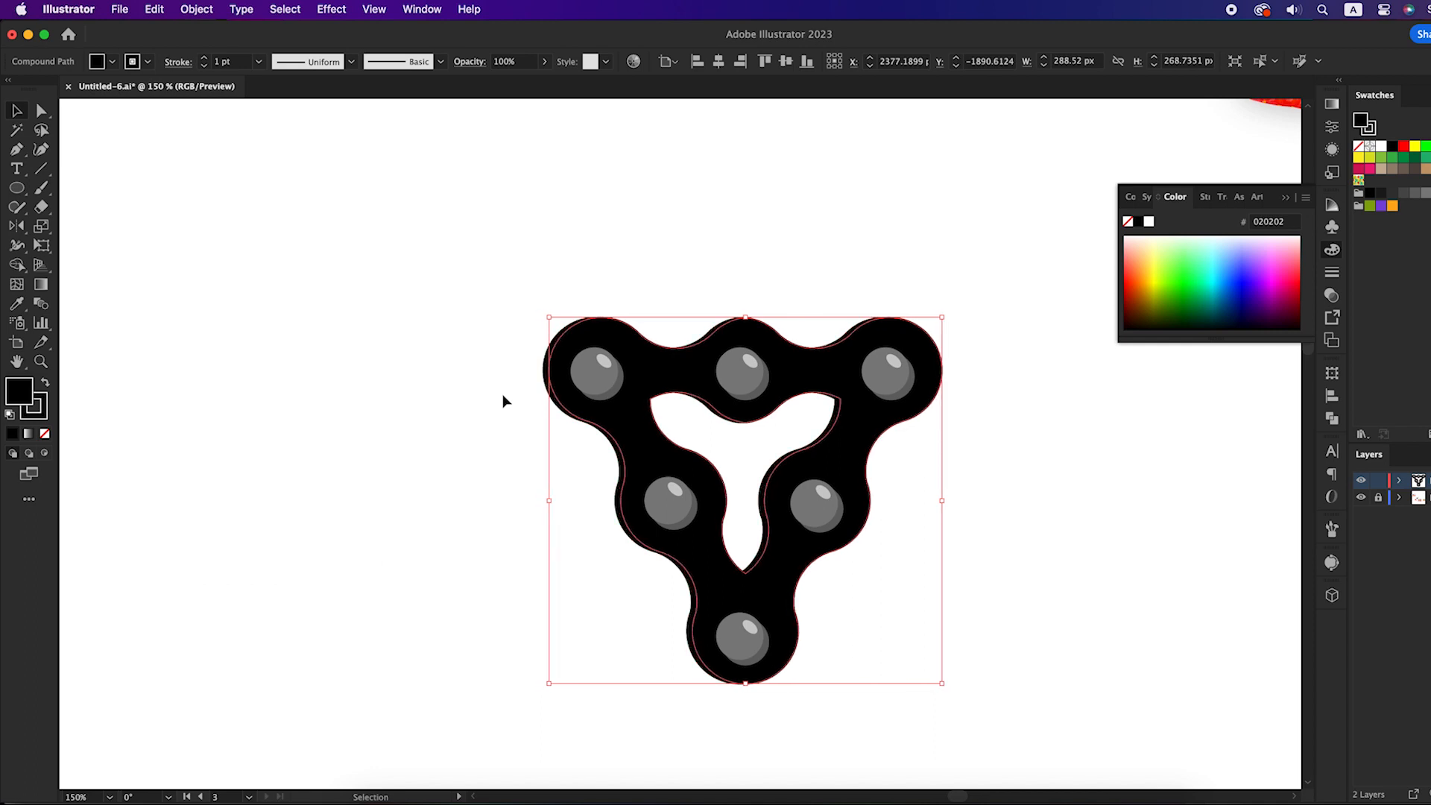
key(Right)
key(Right)
key(Right)
key(Right)
key(Right)
key(Right)
key(Right)
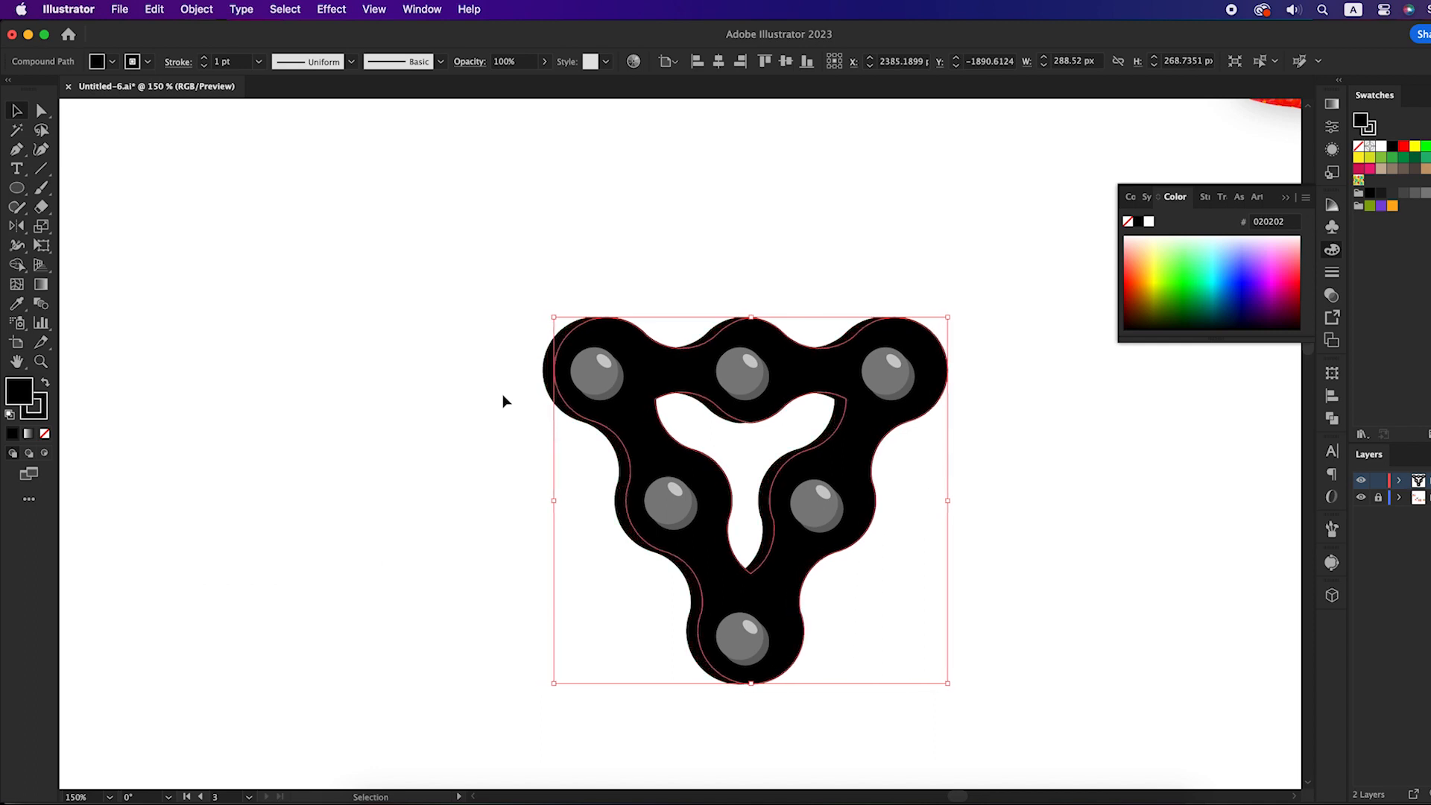
key(Down)
key(Down)
key(Down)
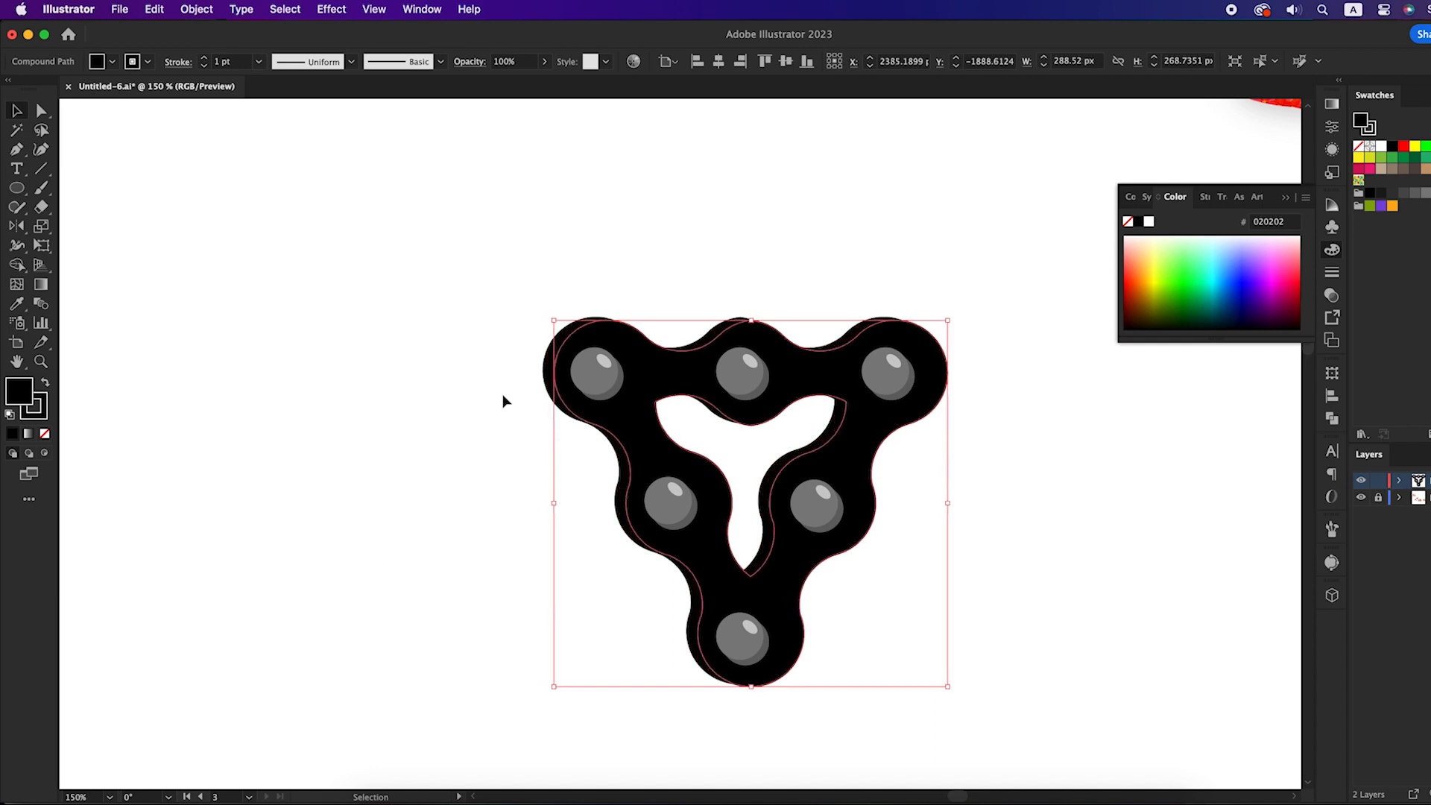
Fill the rear copy of the chain with the dark gray swatch 4D4D4D
click(1392, 193)
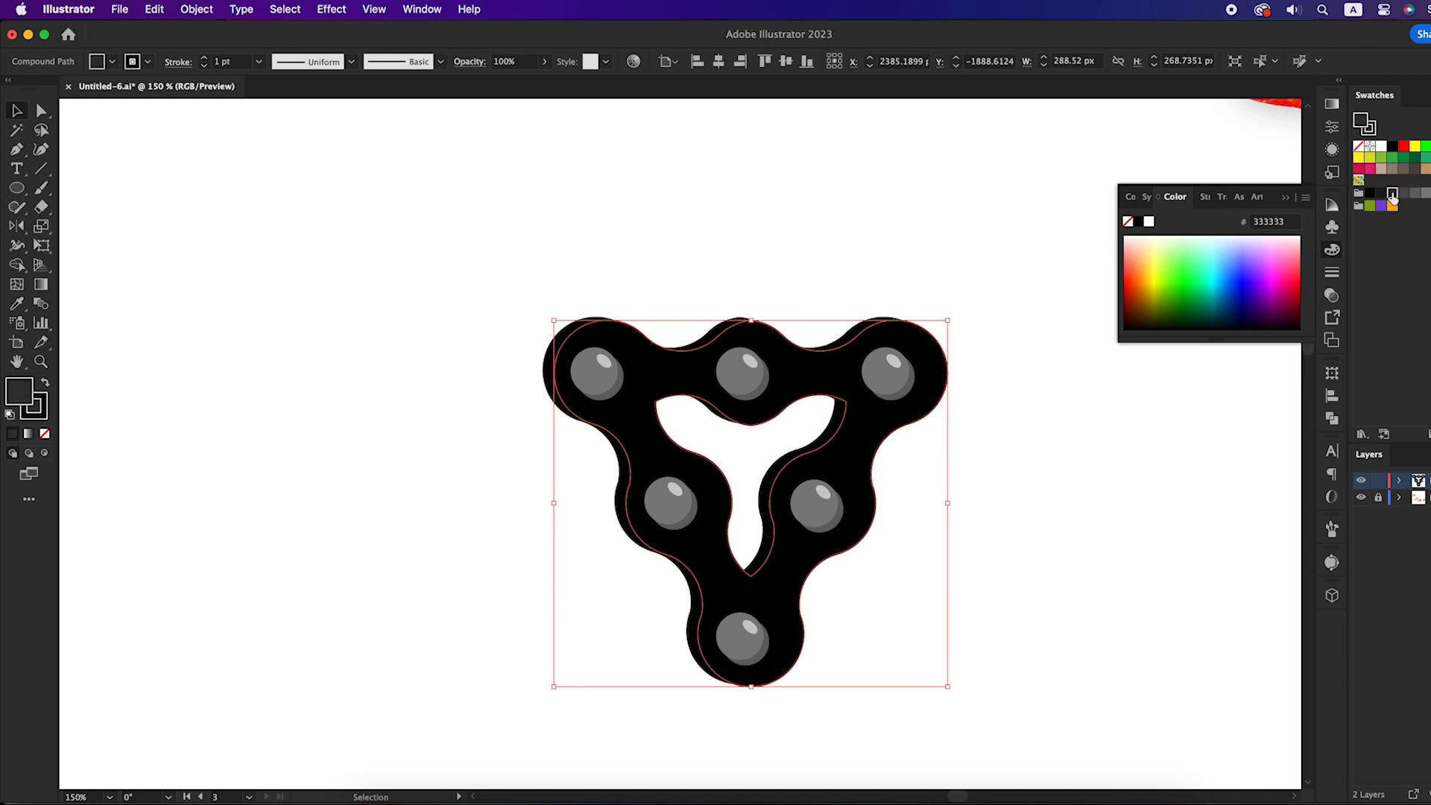
click(1382, 193)
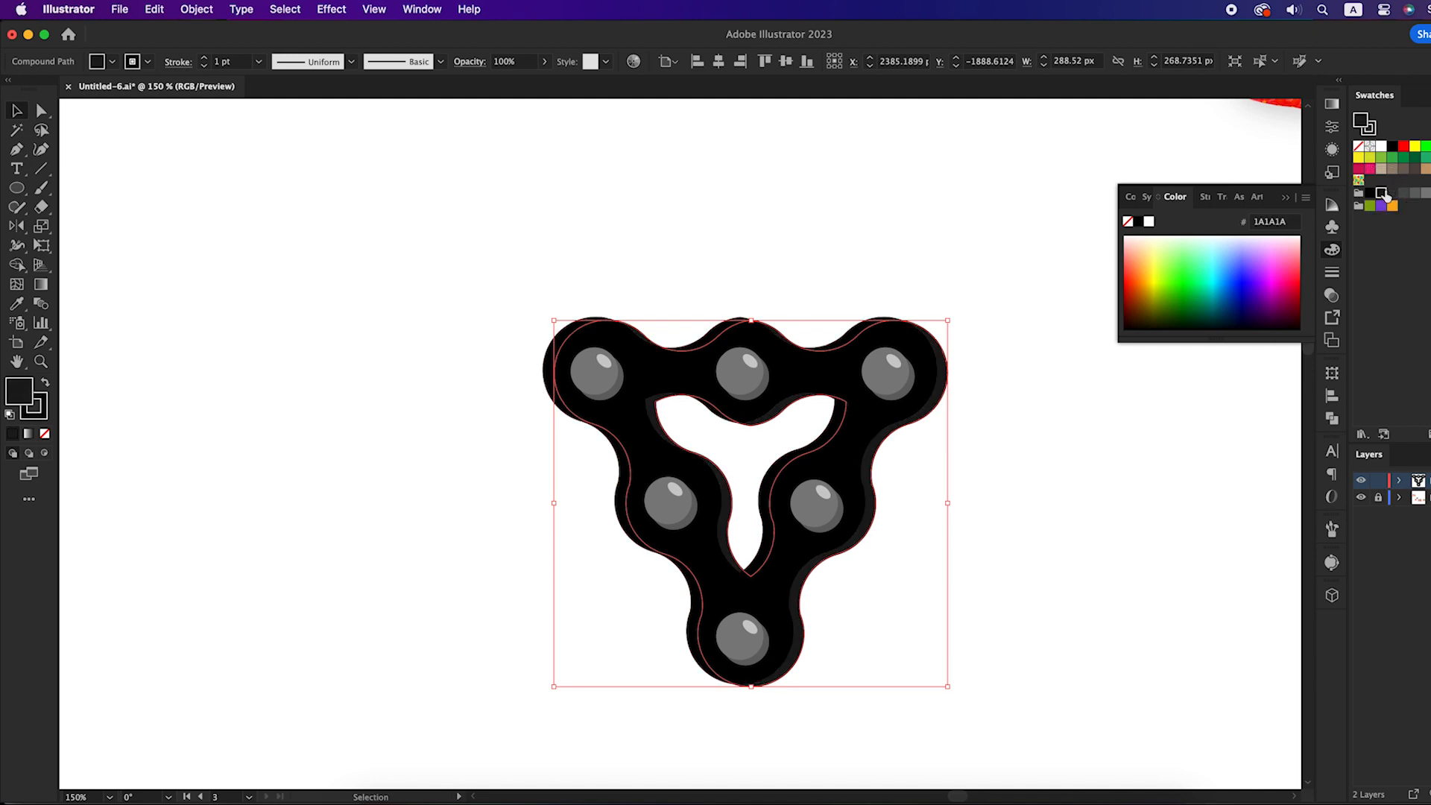
click(1404, 193)
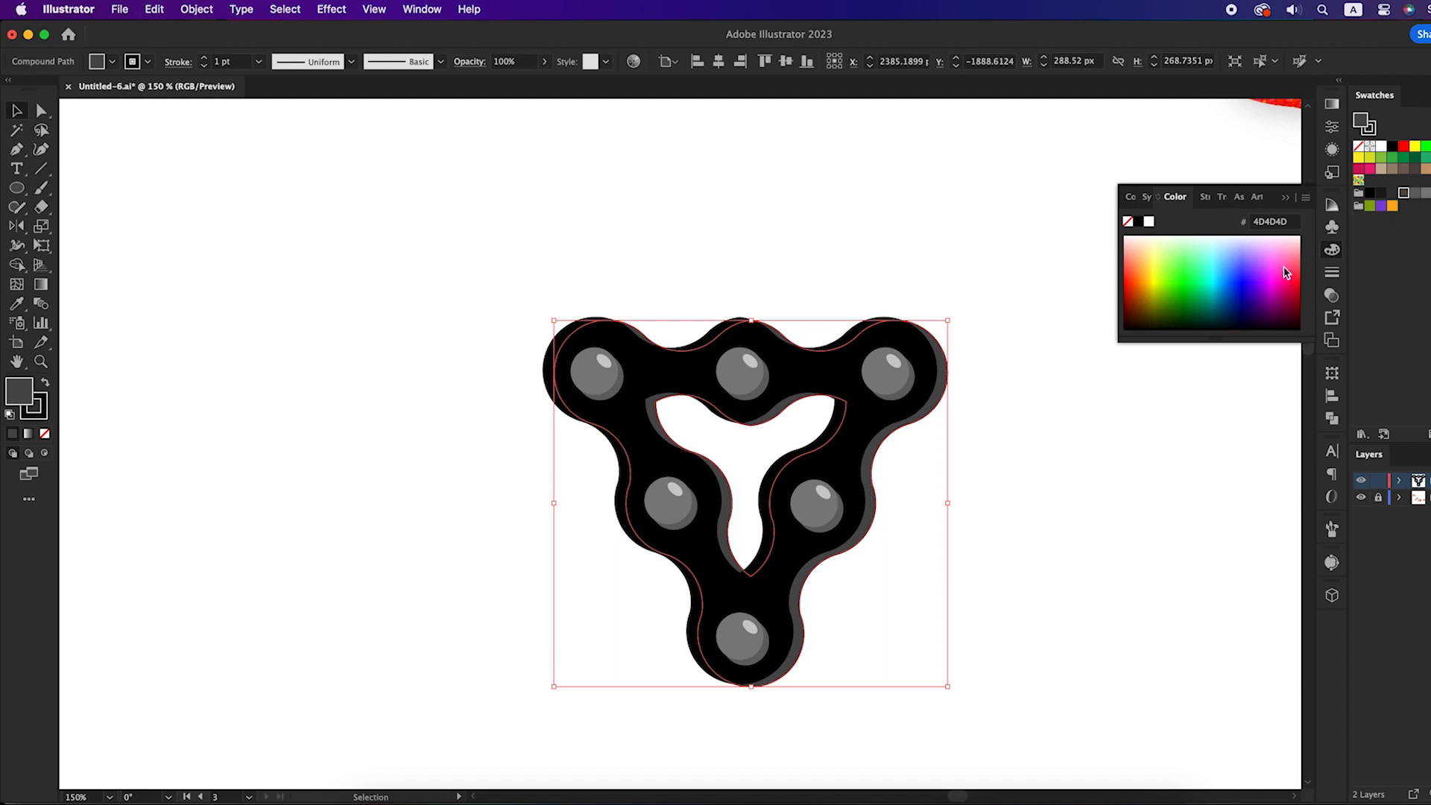
Nudge the dark gray chain copy 2 px further down and 1 px to the left, and deselect it
key(Down)
key(Down)
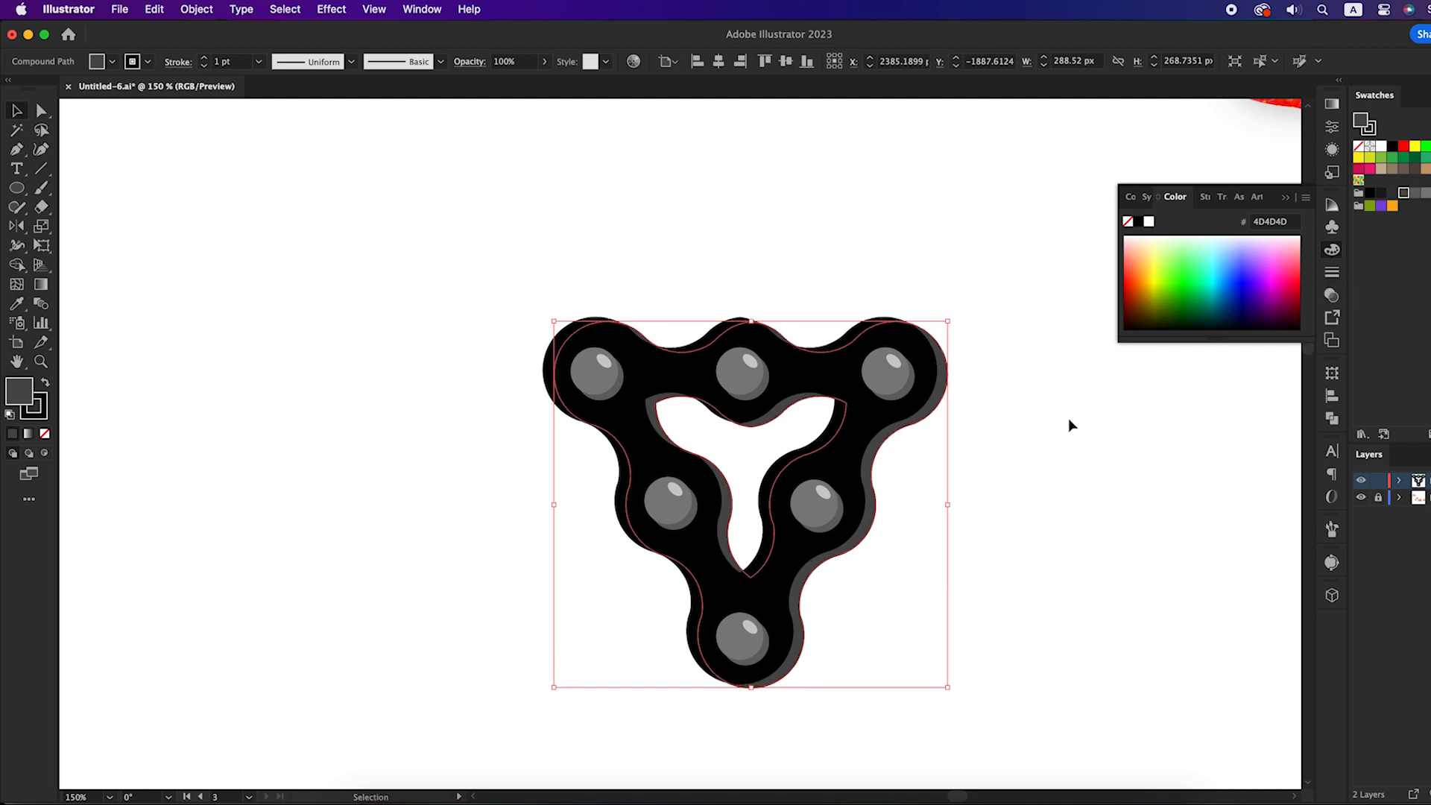
key(Left)
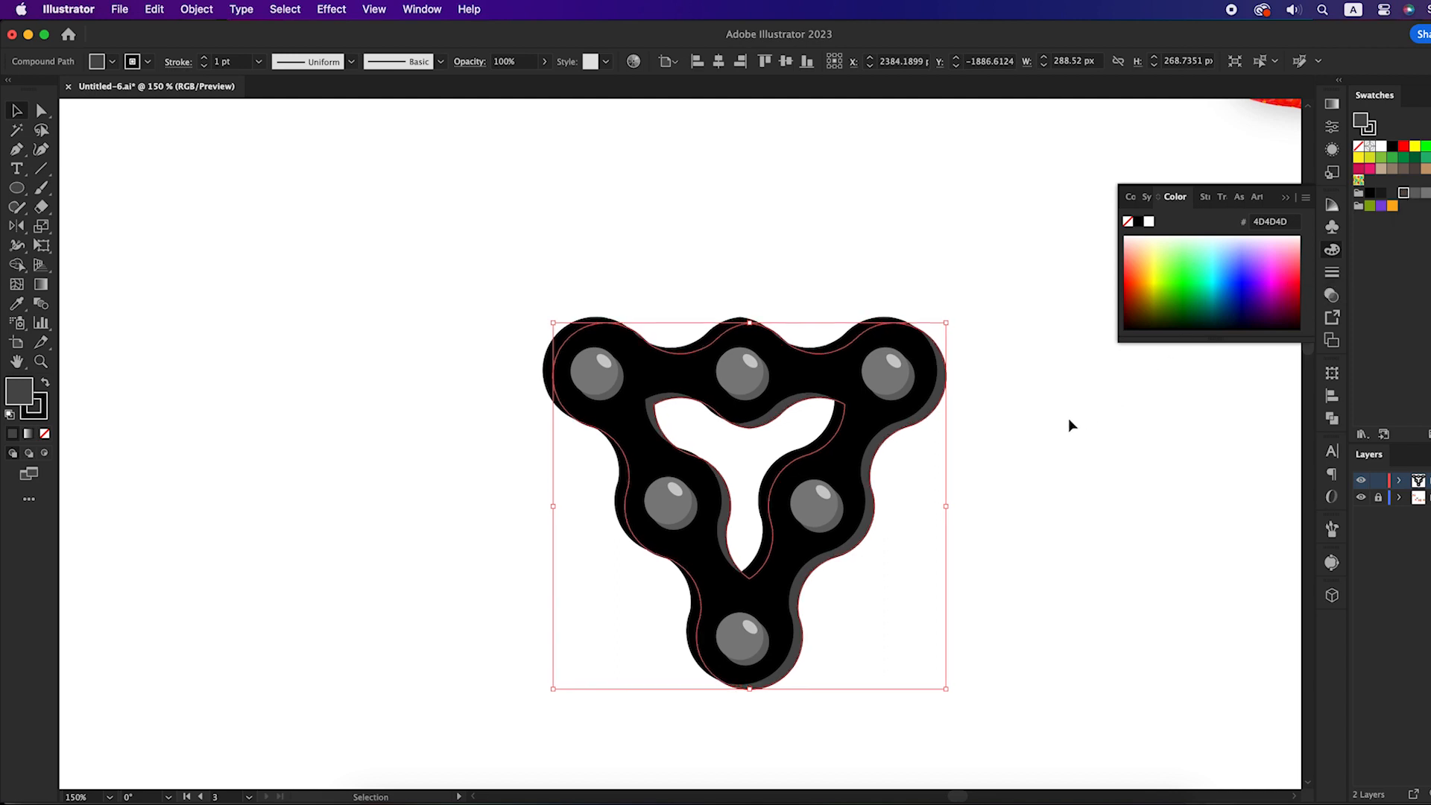
click(1068, 418)
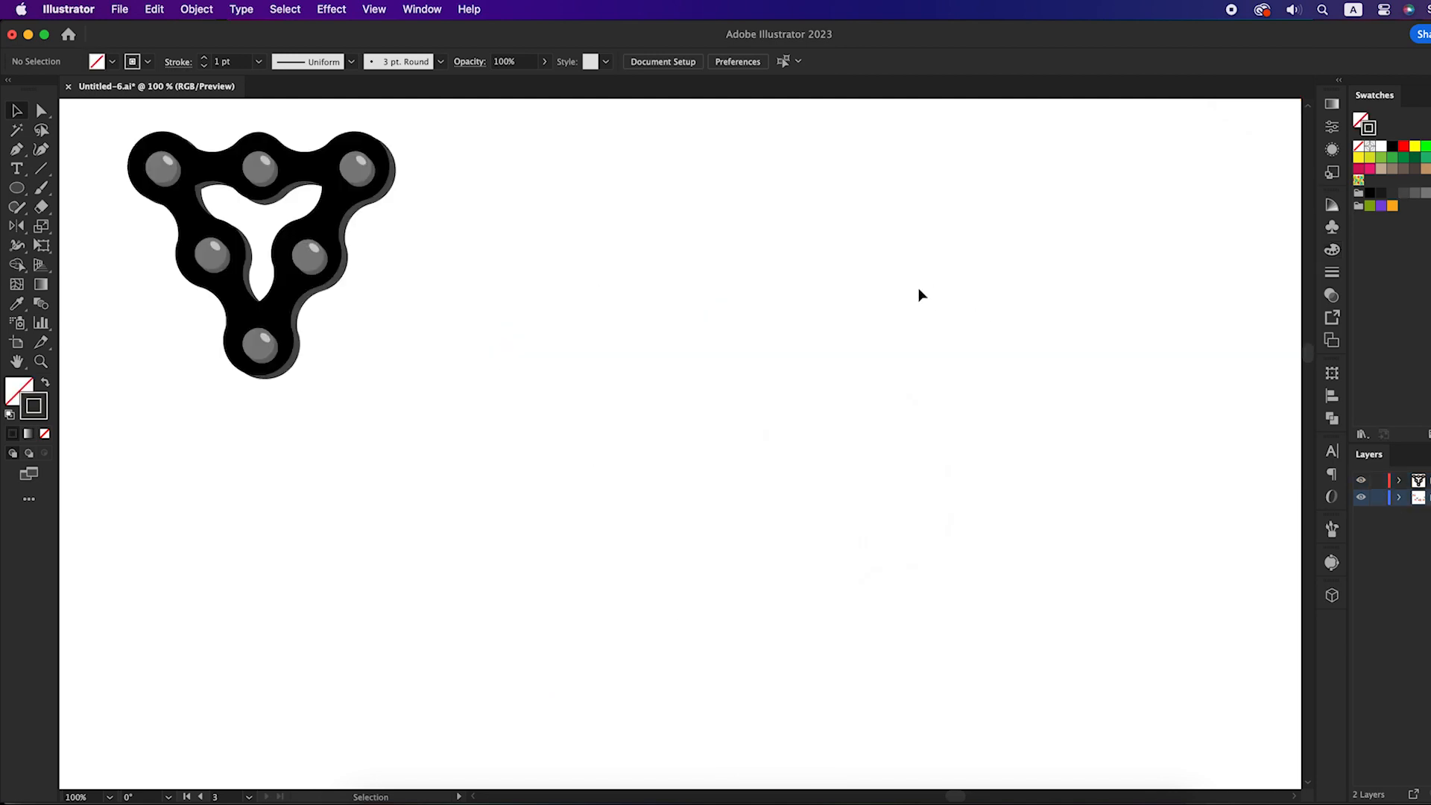
Draw a closed, curved leaf outline about 200 px wide and 245 px high with the Pen tool, in the empty area beside the logo
click(14, 149)
click(82, 148)
click(761, 404)
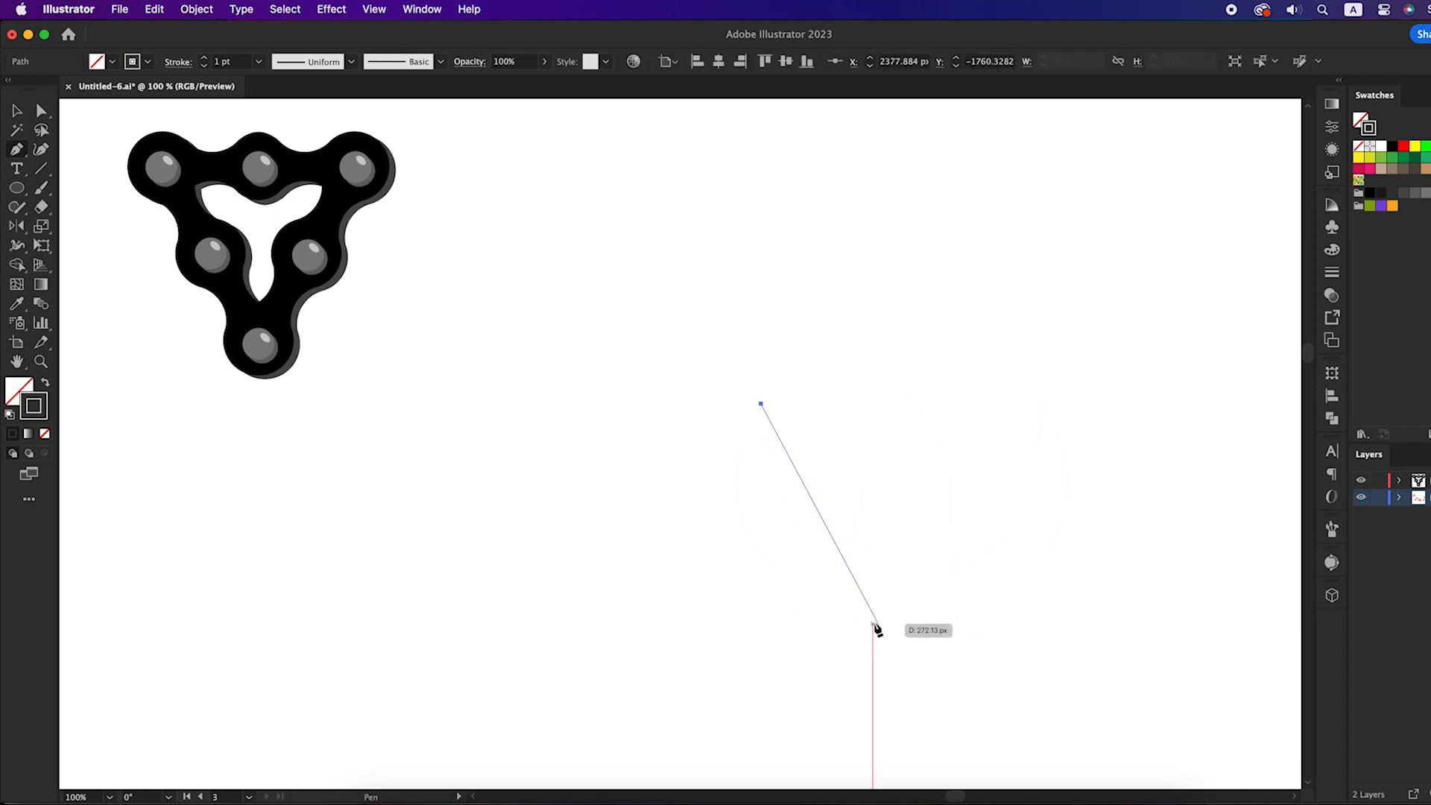
drag(886, 627, 1098, 688)
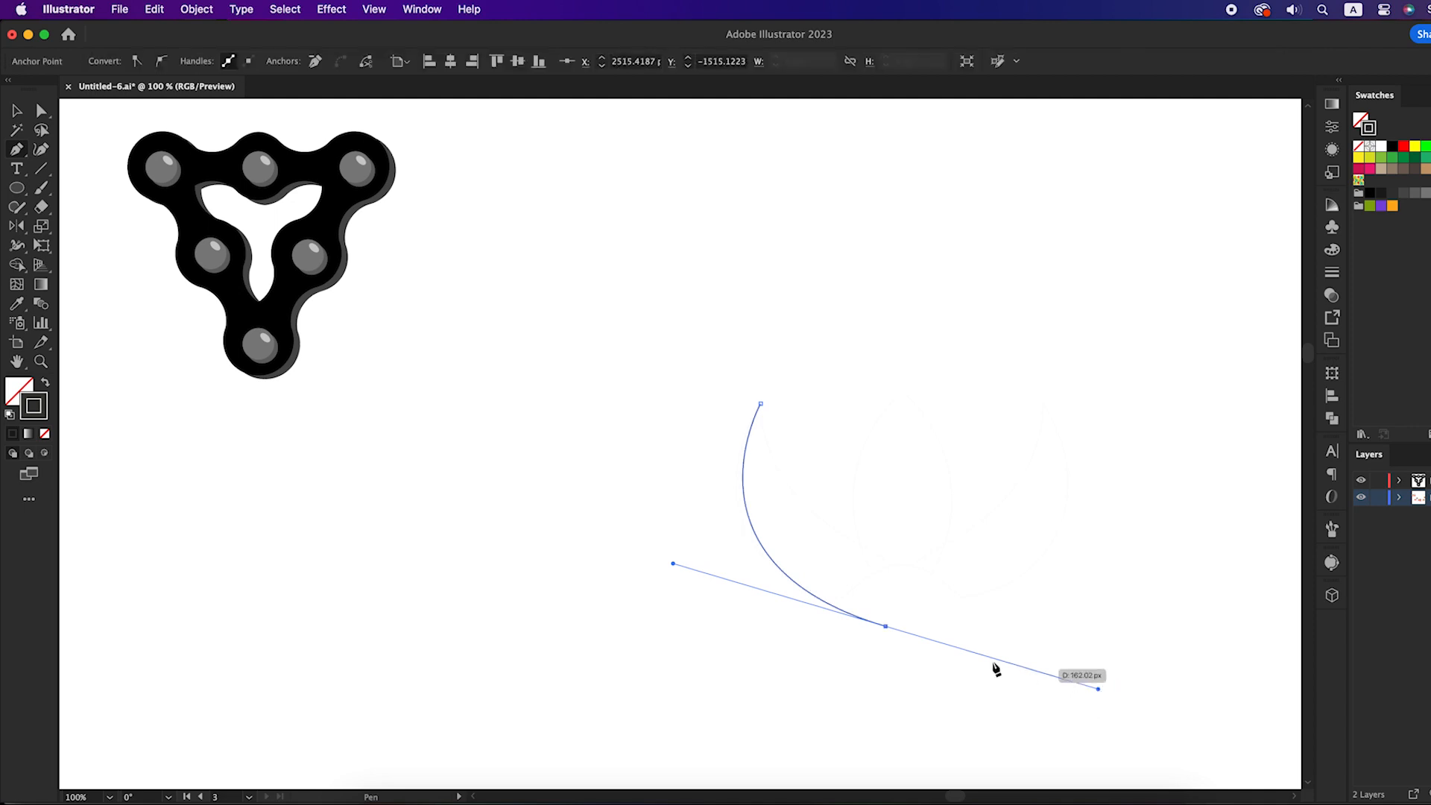
click(886, 626)
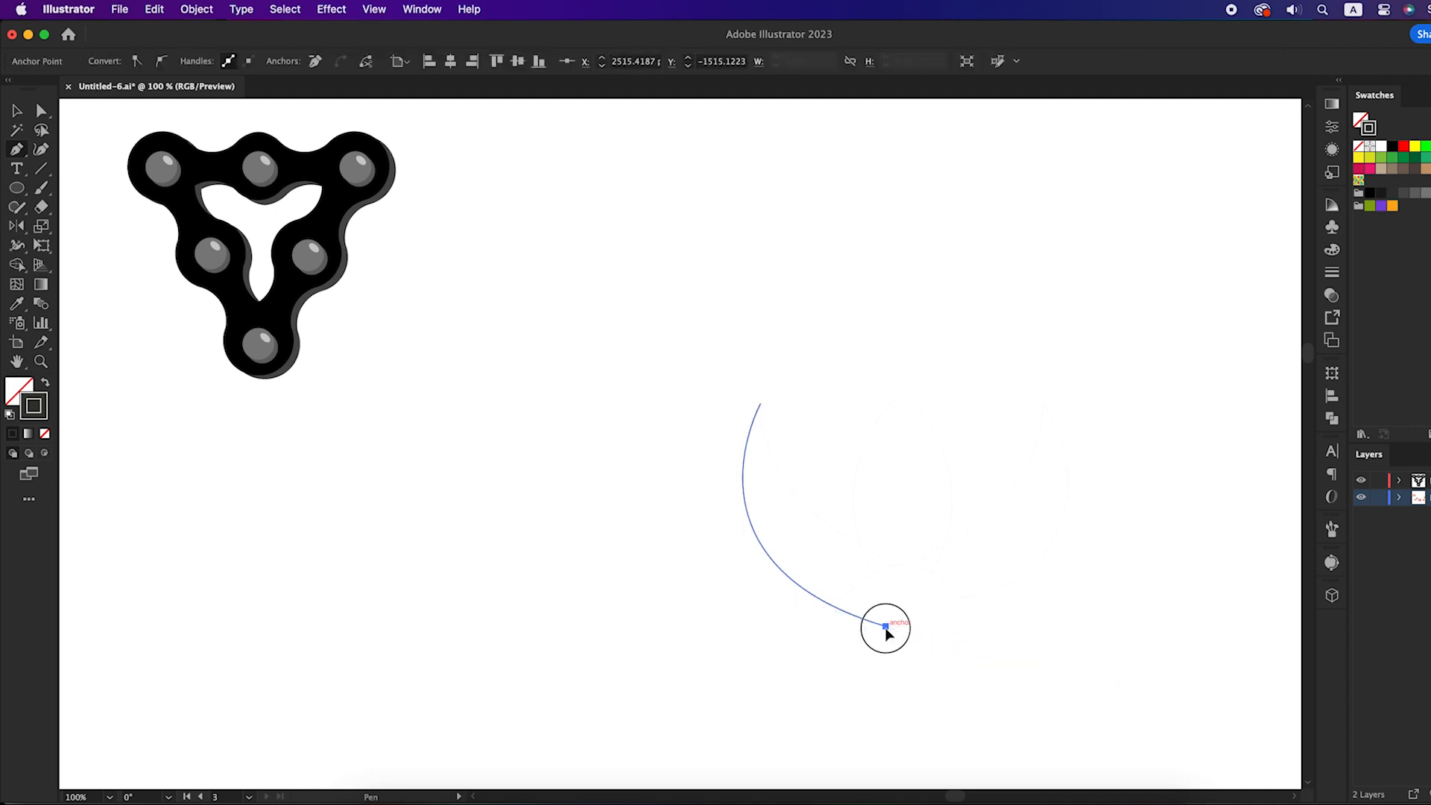
click(924, 595)
click(761, 404)
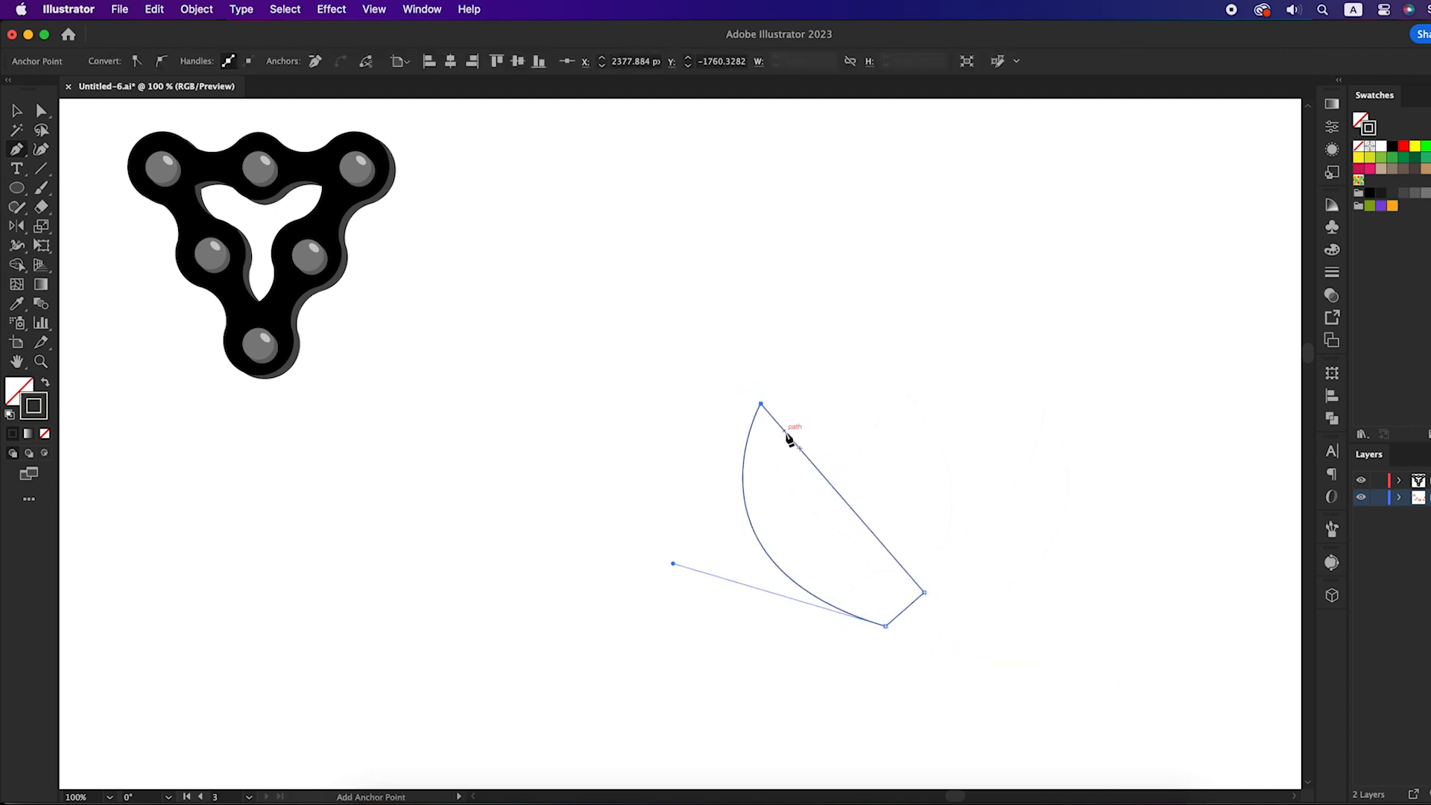
drag(812, 466, 815, 505)
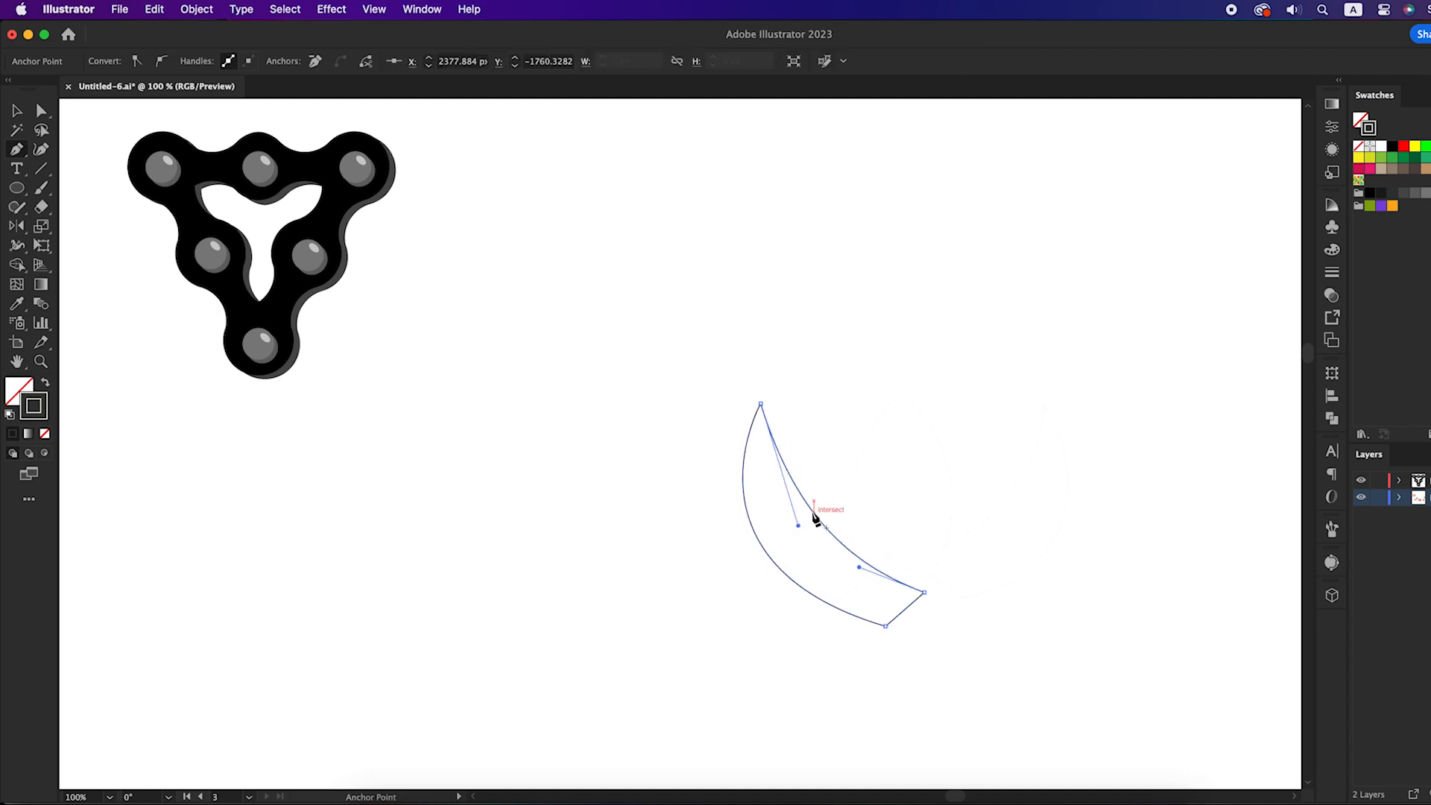
Reflect a copy of the leaf outline across a vertical axis through its lower inner corner point
key(v)
click(736, 572)
click(825, 534)
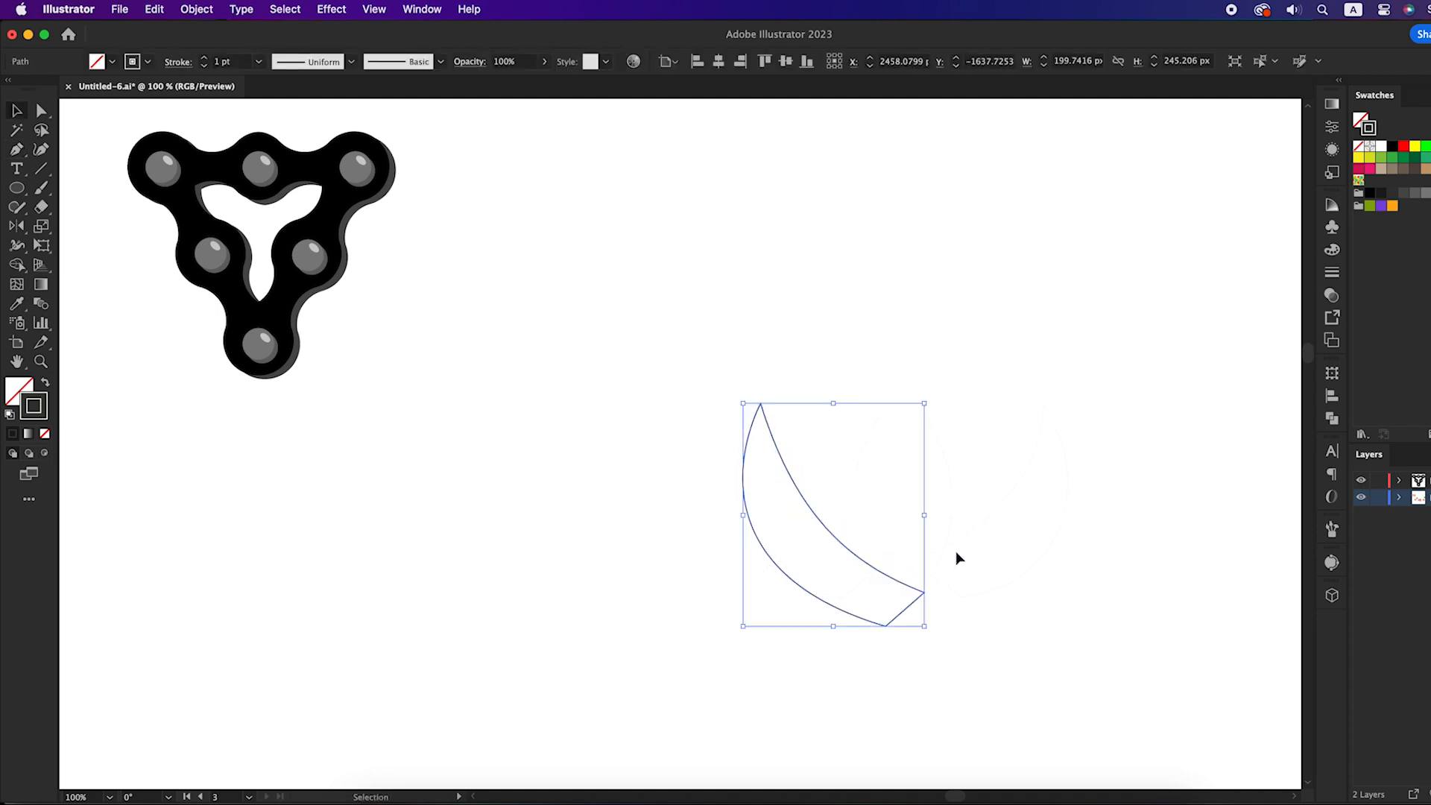
key(o)
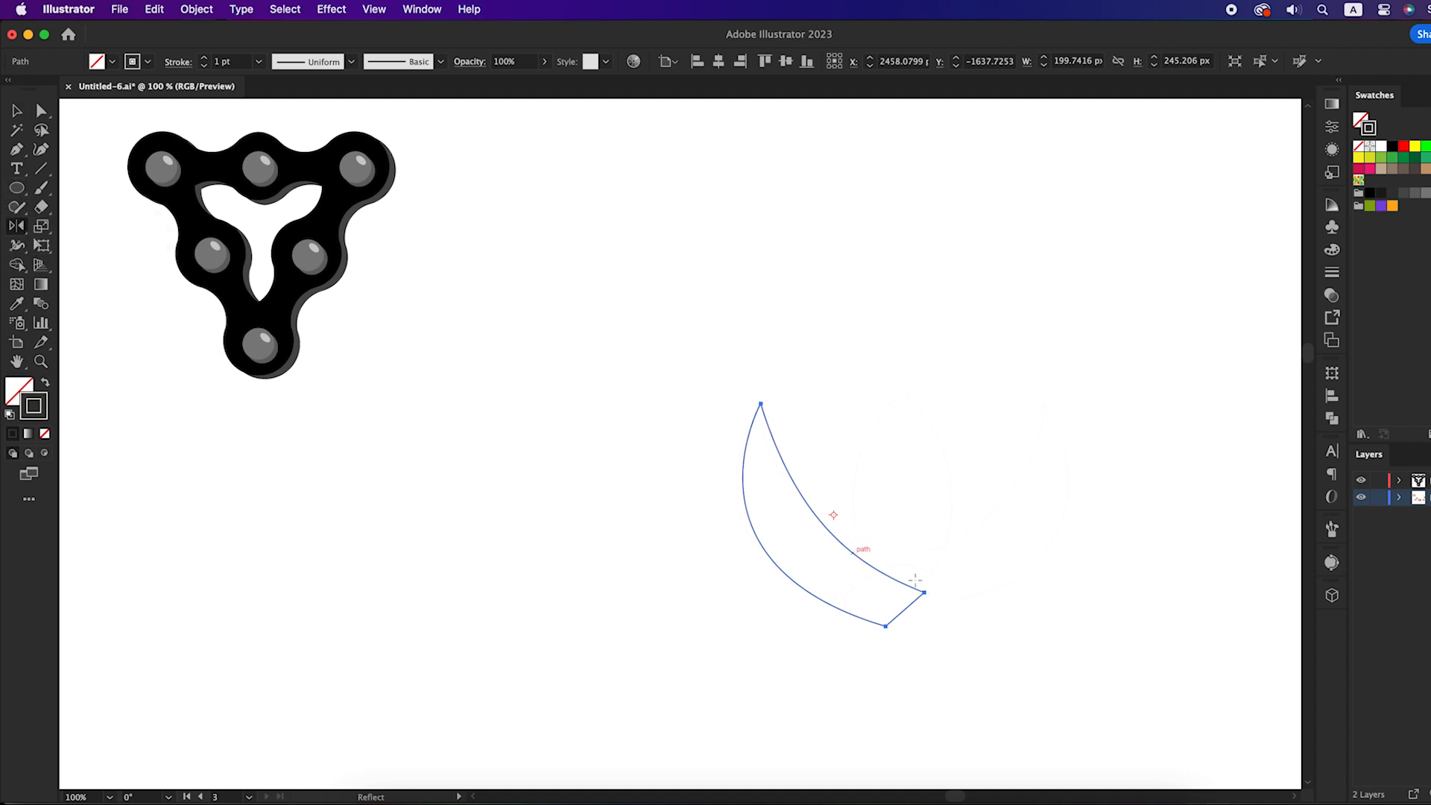
alt+click(930, 596)
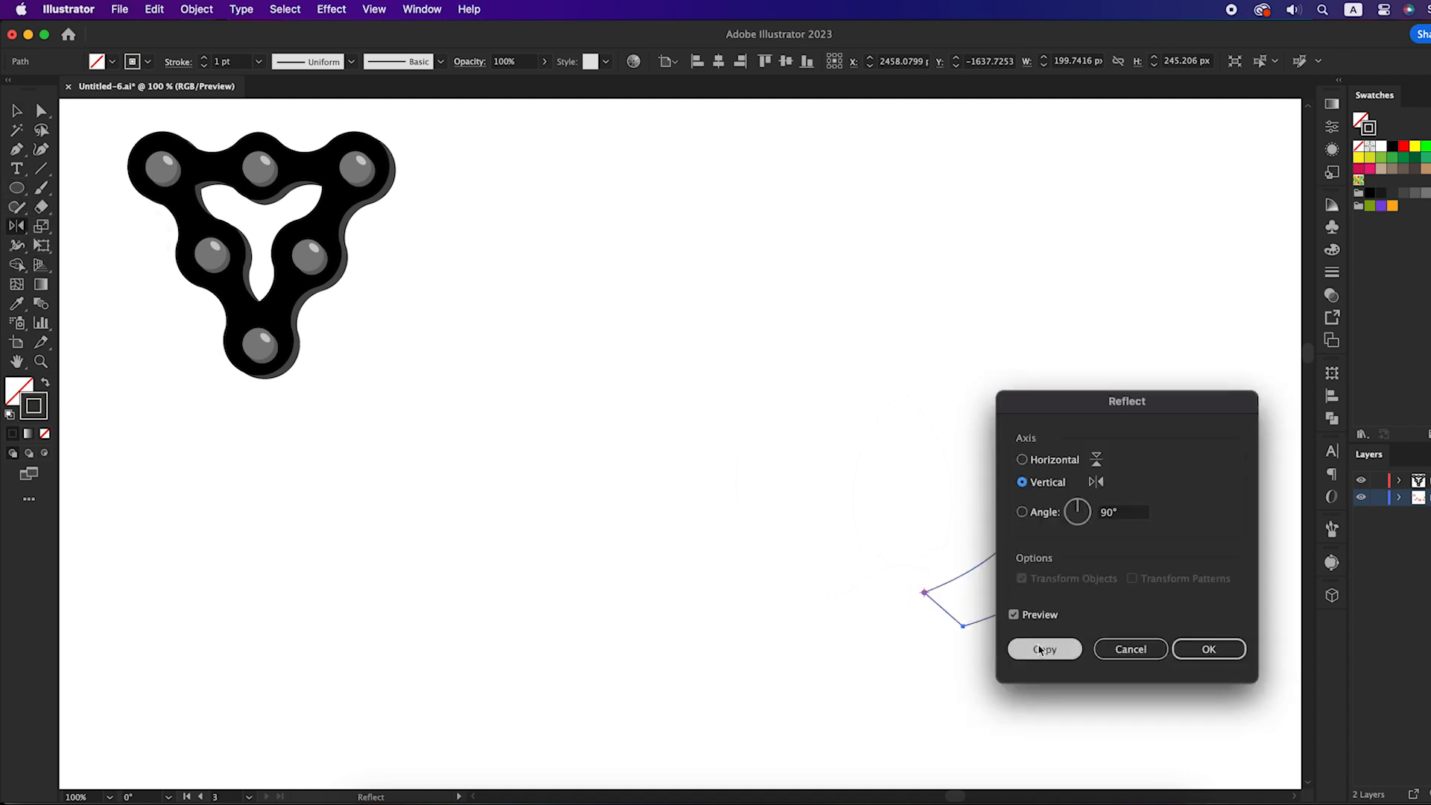
click(1040, 650)
key(v)
click(949, 552)
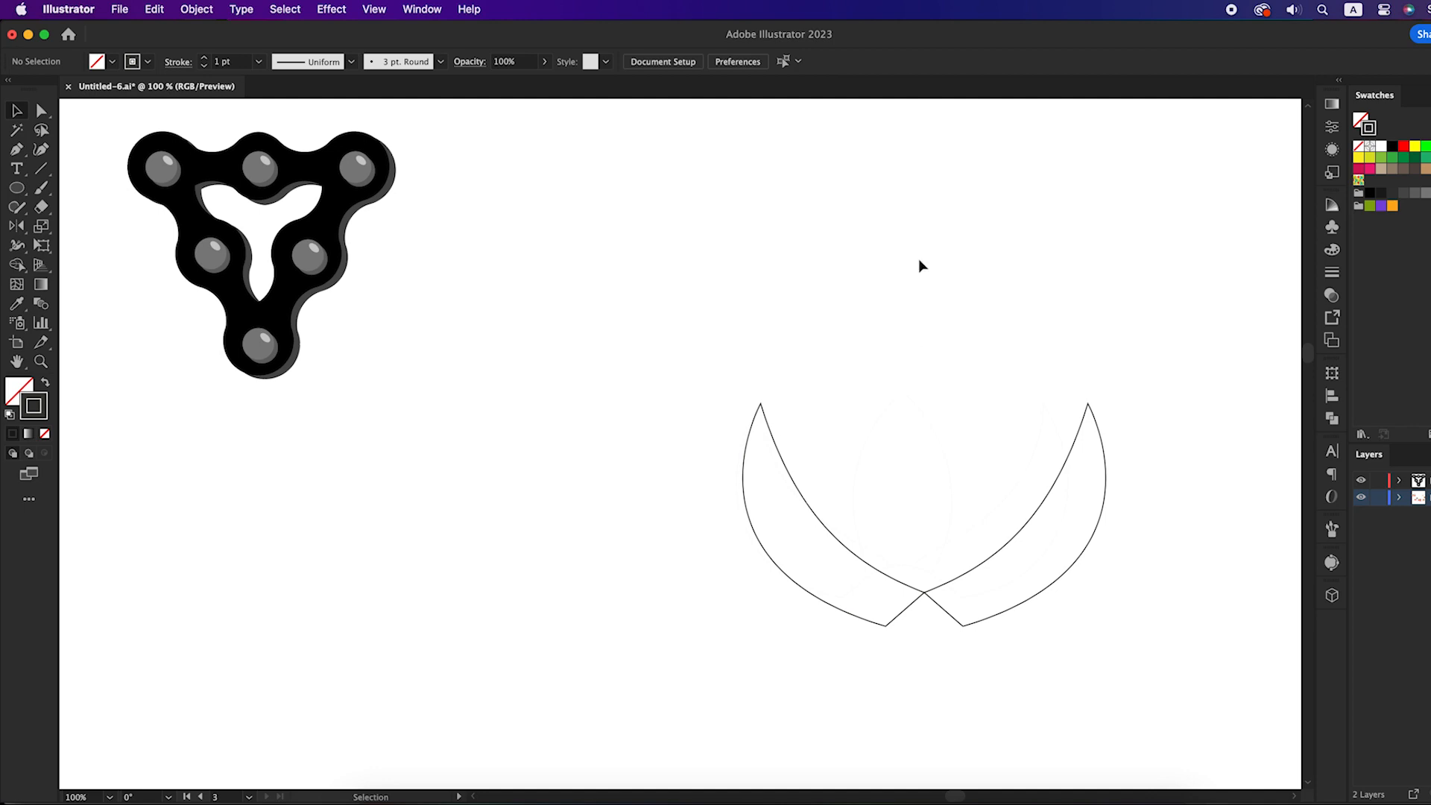
Draw a circle about 236 px in diameter and duplicate it sideways so that the two circles overlap
key(l)
drag(567, 173, 607, 360)
key(v)
drag(663, 298, 663, 298)
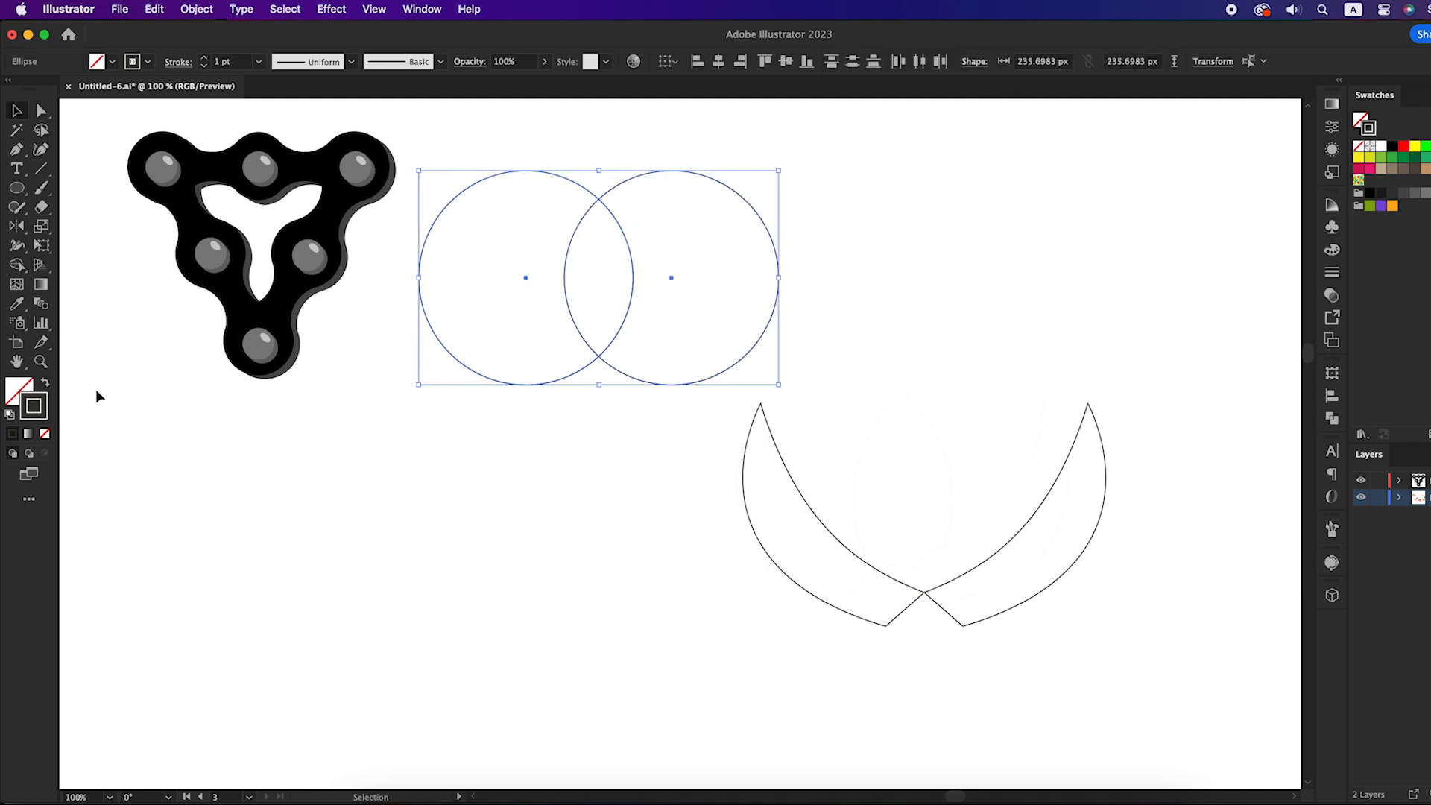
Remove the outer parts of both circles with Shape Builder, leaving only the pointed lens shape where they overlap
drag(16, 266, 66, 267)
alt+click(463, 325)
alt+click(717, 346)
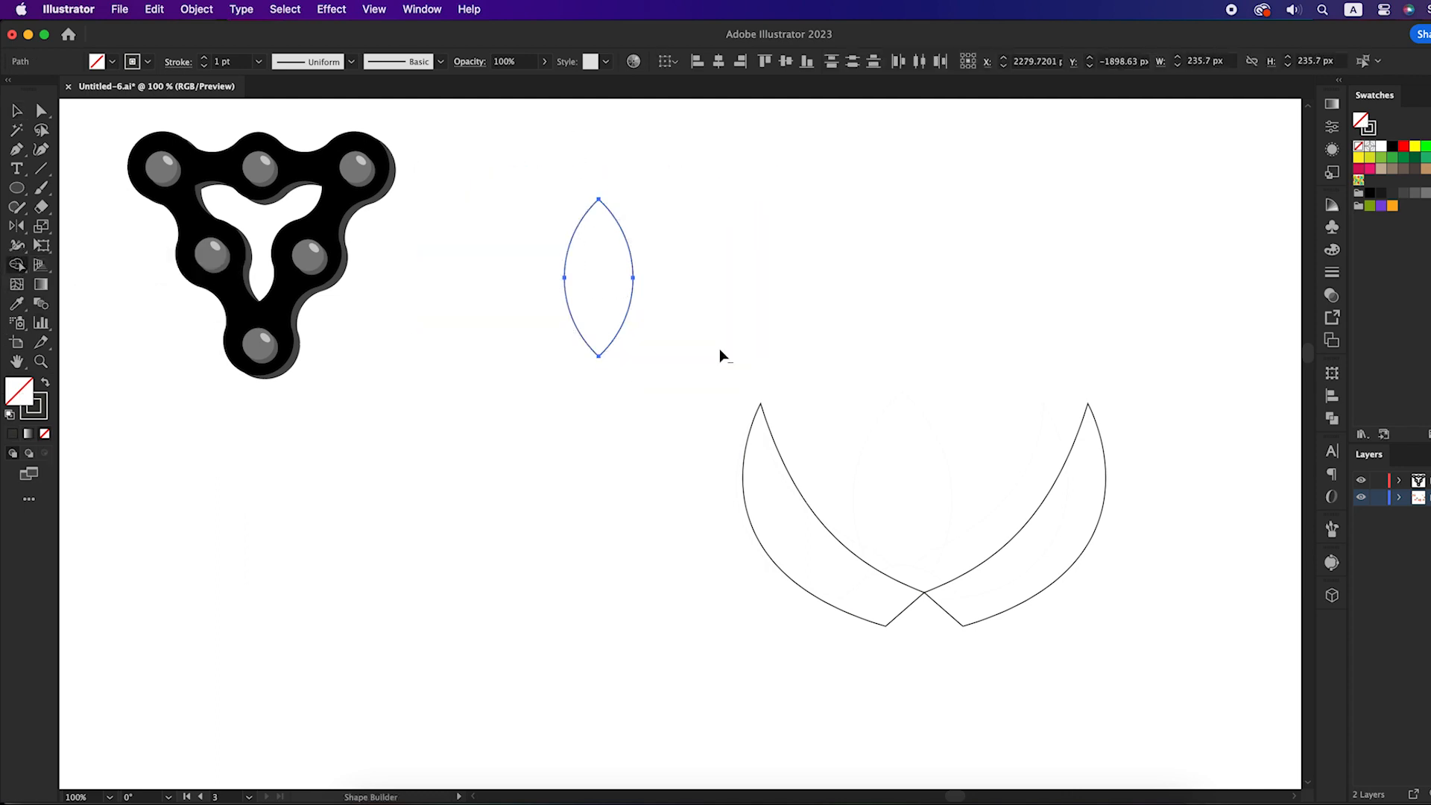
key(v)
click(687, 310)
Place a copy of the lens shape between the two curved leaves and enlarge it as the middle leaf
drag(625, 322, 950, 579)
click(925, 457)
drag(924, 457, 951, 438)
click(858, 365)
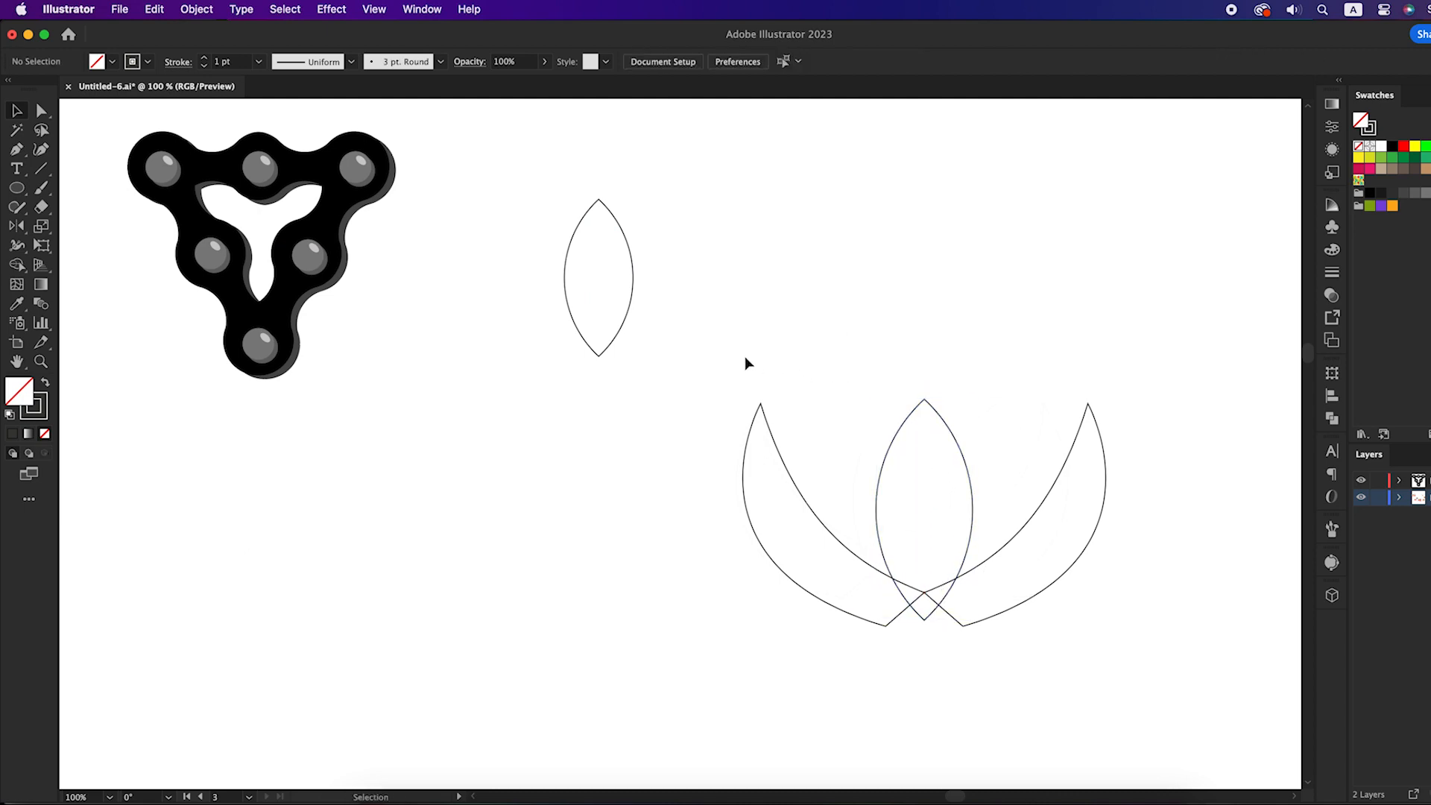
Unite the two curved leaves and the middle leaf into a single crown shape with Pathfinder
drag(726, 364, 1182, 687)
click(1332, 420)
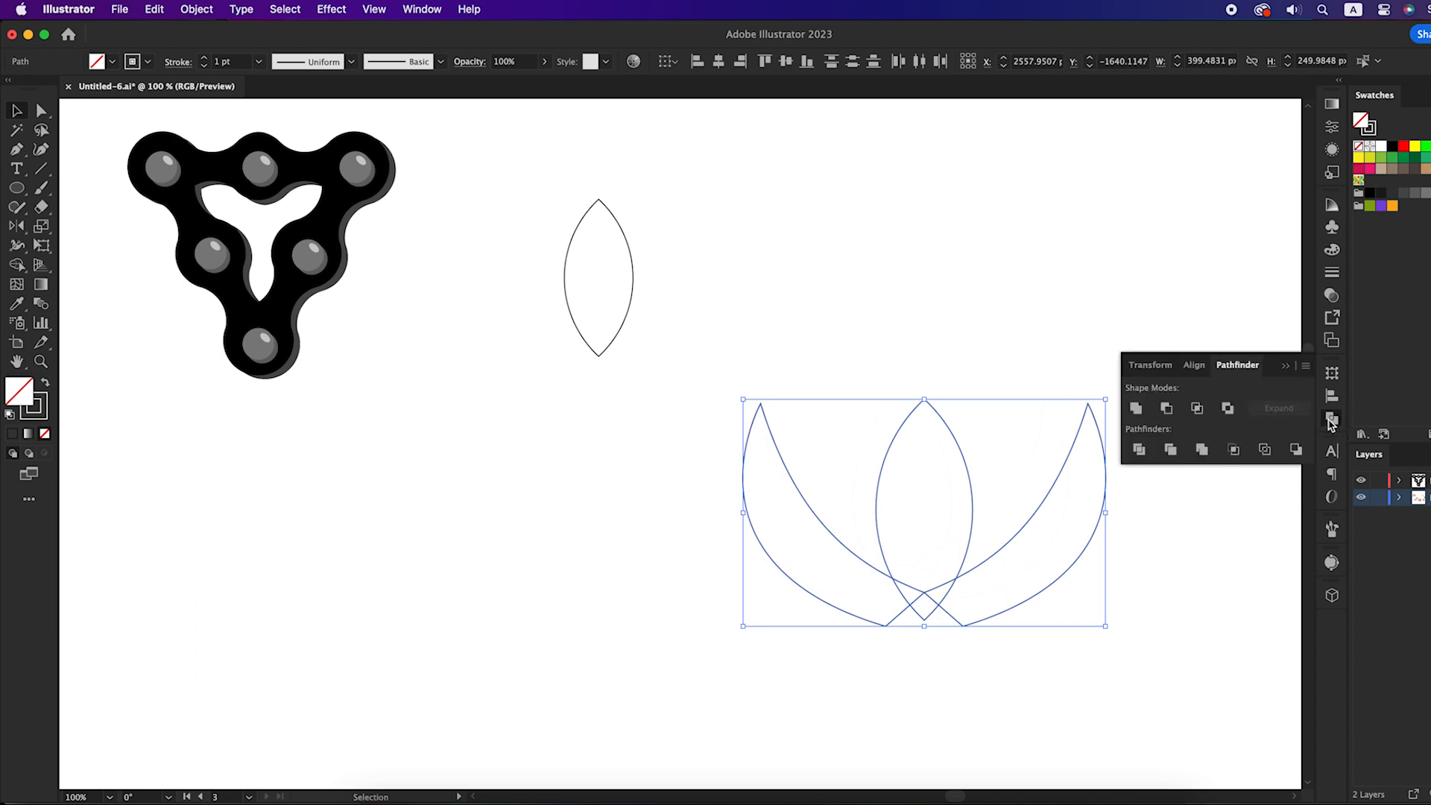
click(1138, 416)
click(1126, 562)
Delete the leftover lens shape and swap the fill and stroke of the united leaf crown
click(597, 328)
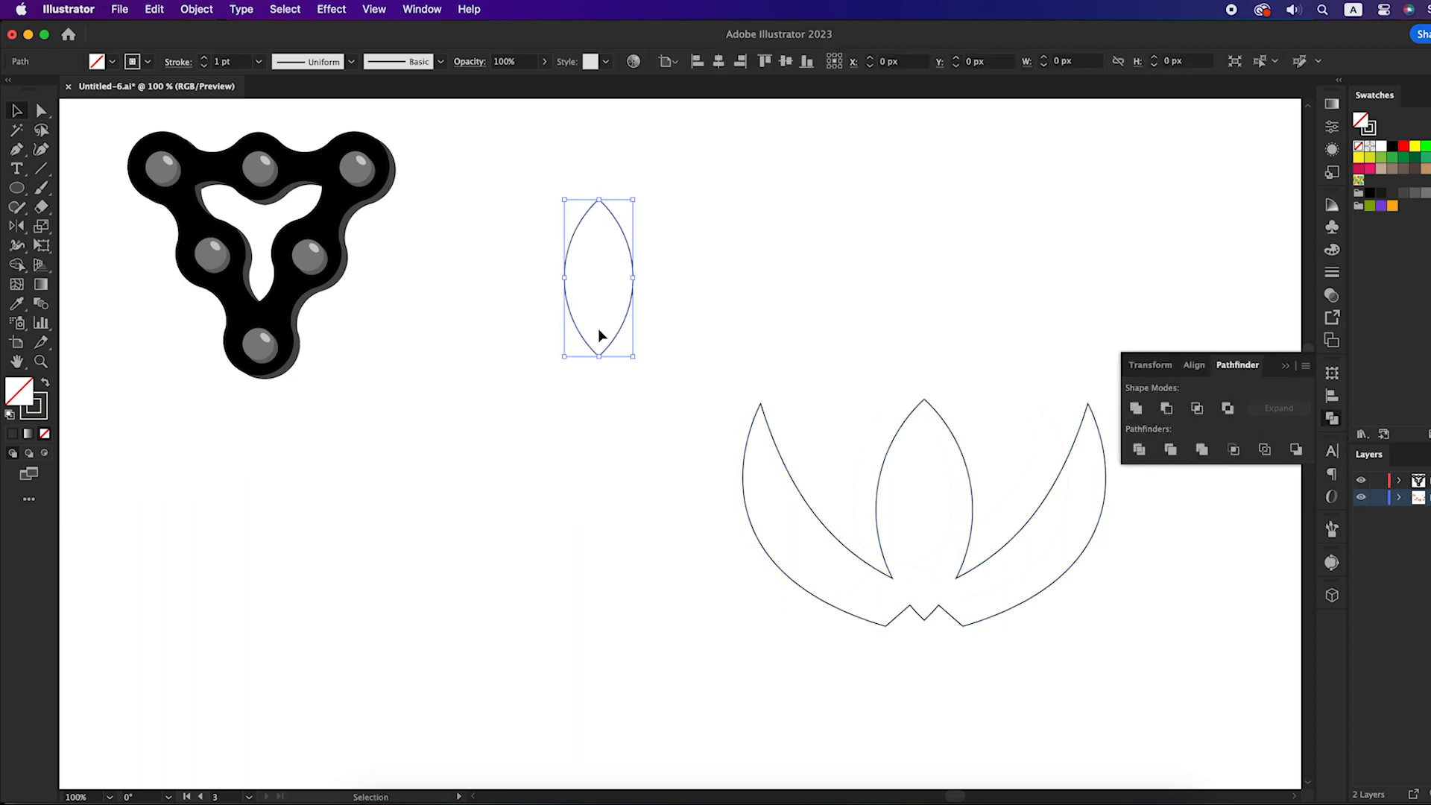
key(Delete)
drag(709, 372, 840, 479)
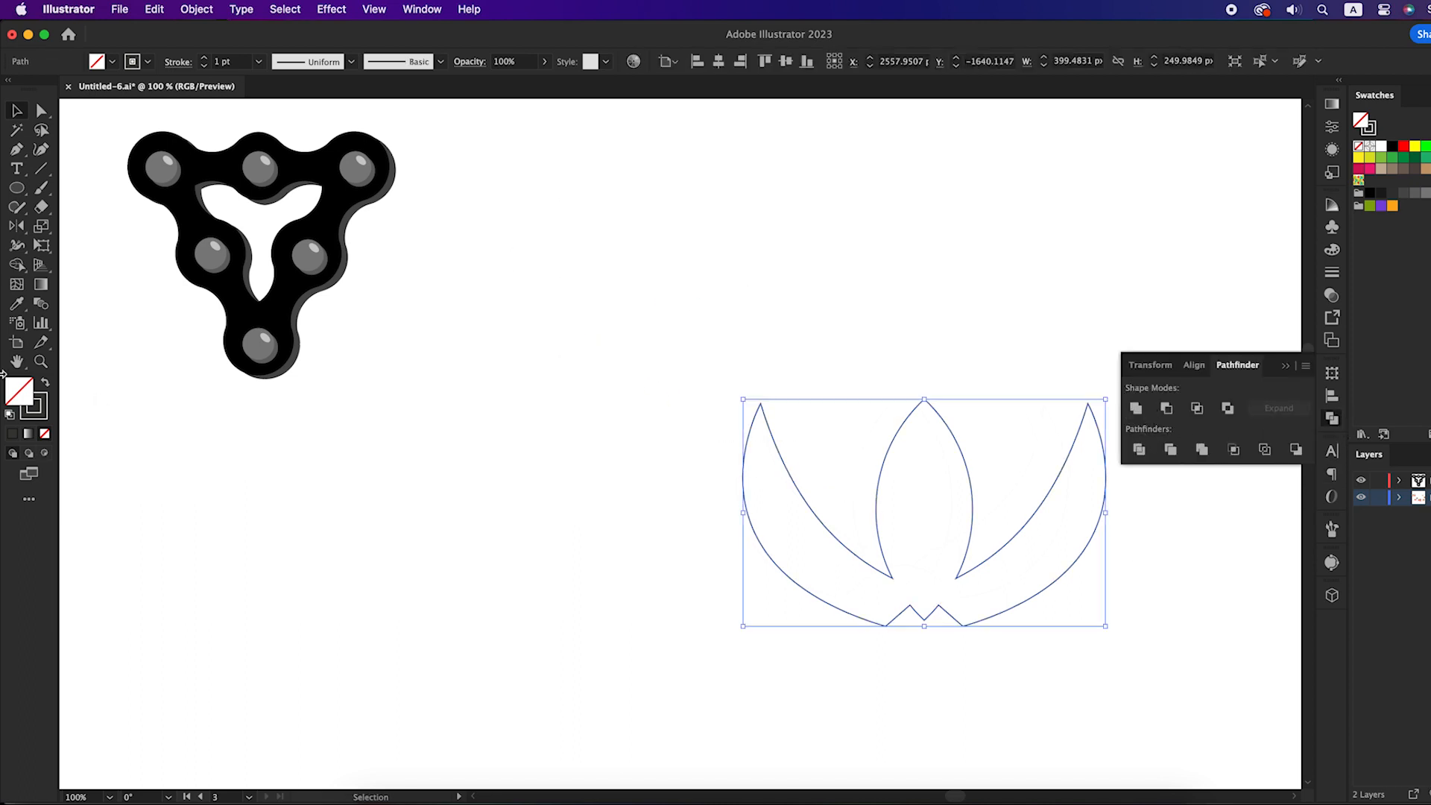
click(46, 381)
Move the leaf crown onto the upper middle circle of the strawberry chain and scale it down to fit
key(super+minus)
mouse_move(139, 393)
mouse_down()
mouse_move(198, 489)
mouse_move(451, 533)
mouse_up()
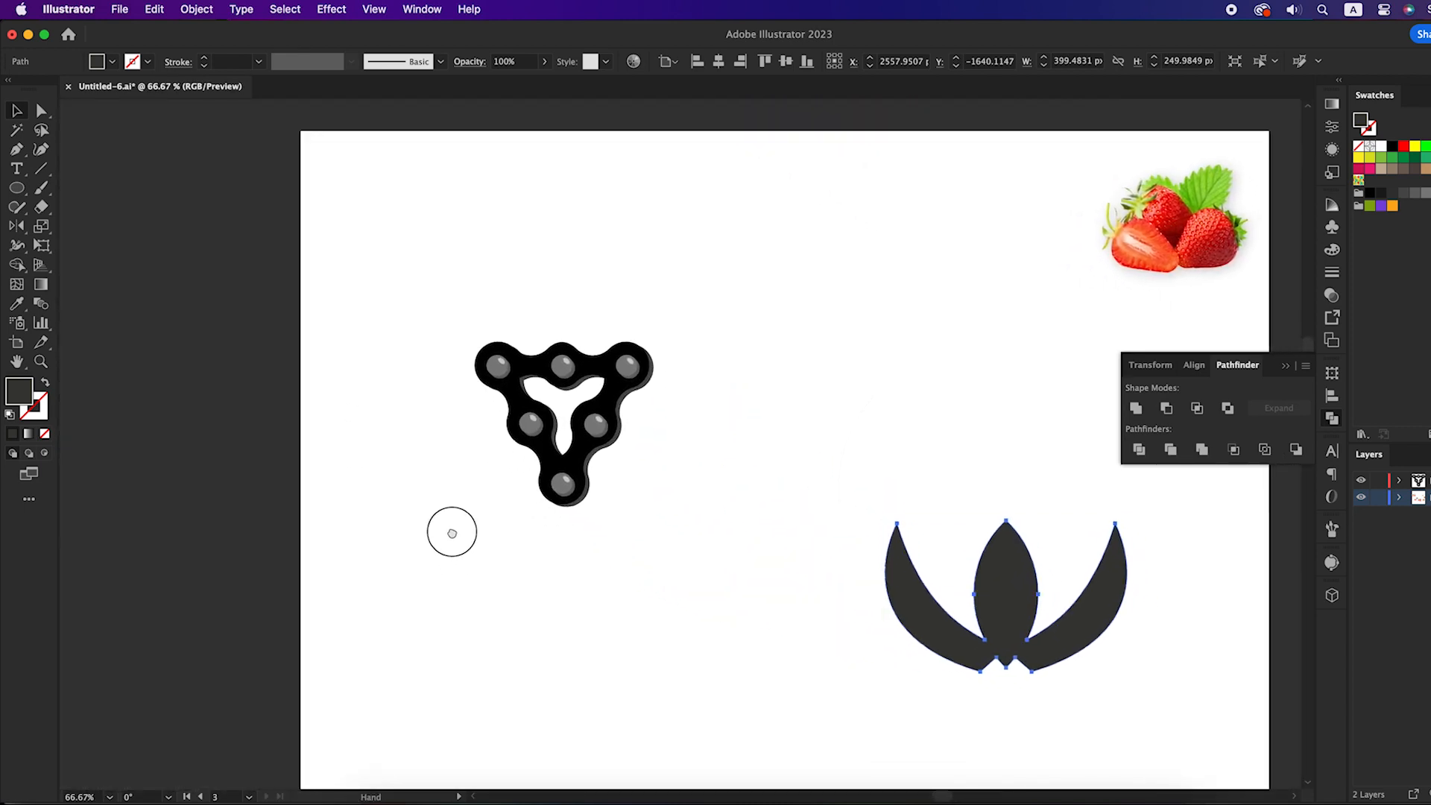
drag(1054, 634, 589, 344)
scroll(561, 301, up, 2)
scroll(639, 390, down, 1)
drag(748, 211, 681, 244)
scroll(632, 369, up, 1)
drag(613, 403, 604, 338)
drag(590, 277, 645, 372)
drag(593, 211, 582, 319)
click(717, 372)
Offset the path of the black circle chain by 6 px with miter joins
key(a)
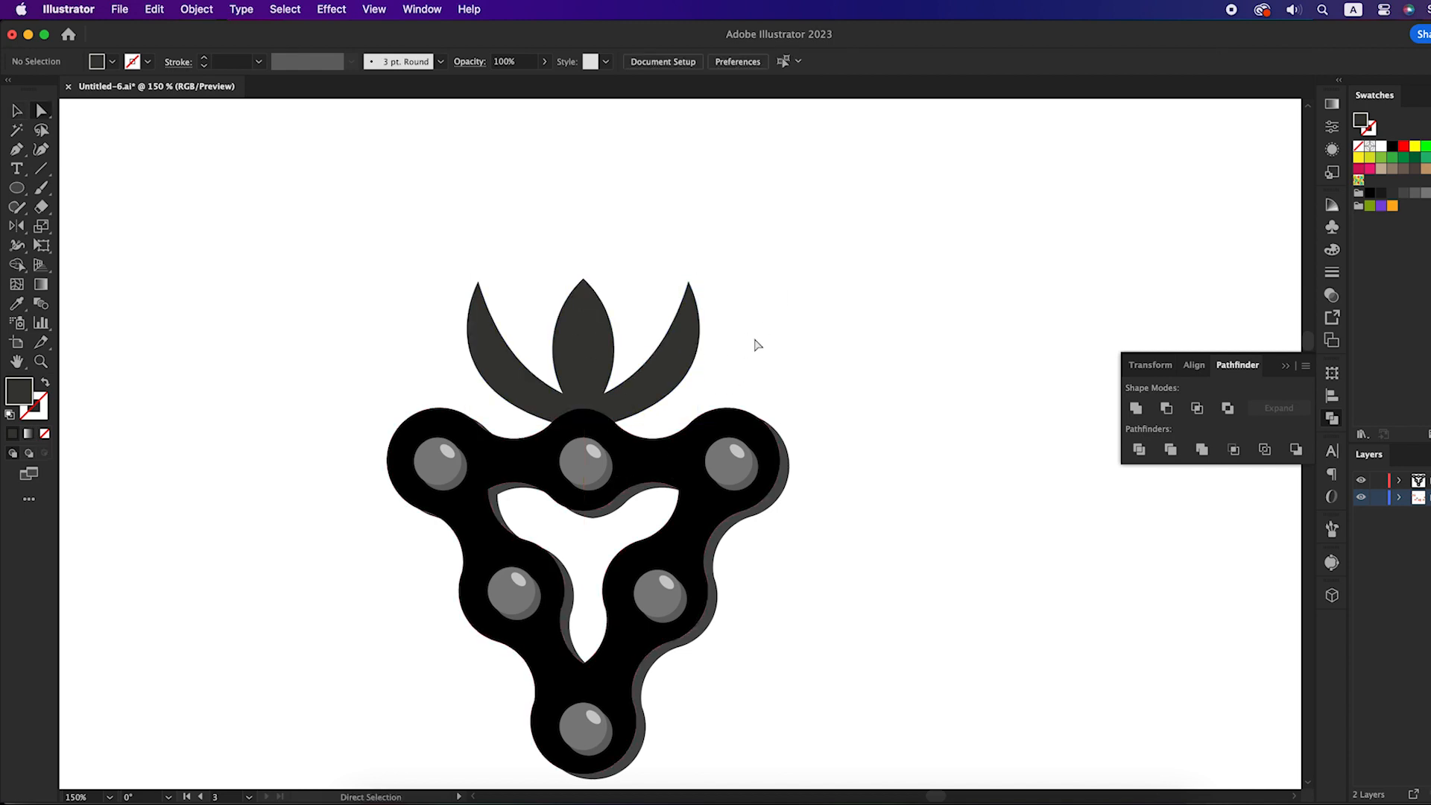
click(520, 445)
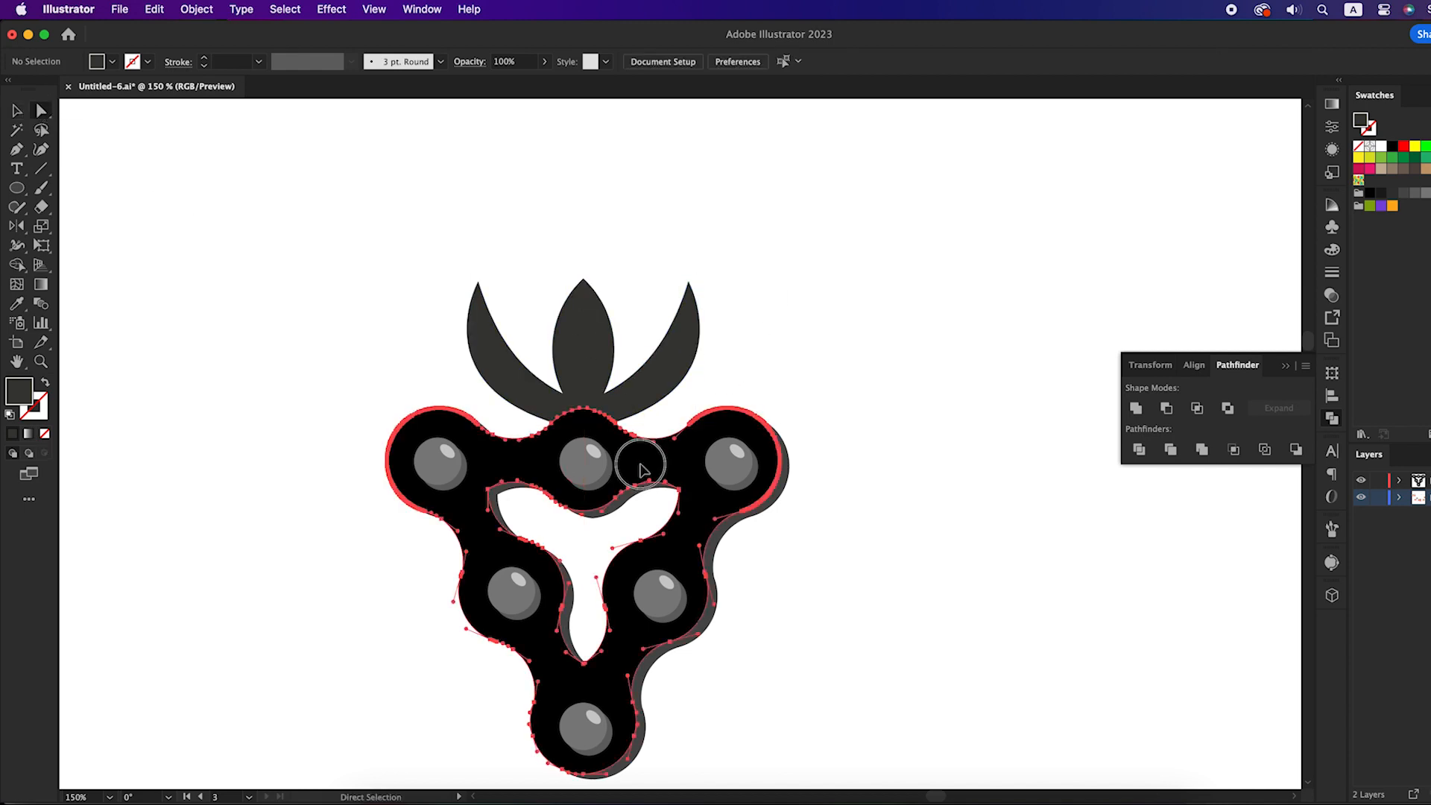
click(197, 9)
mouse_move(216, 432)
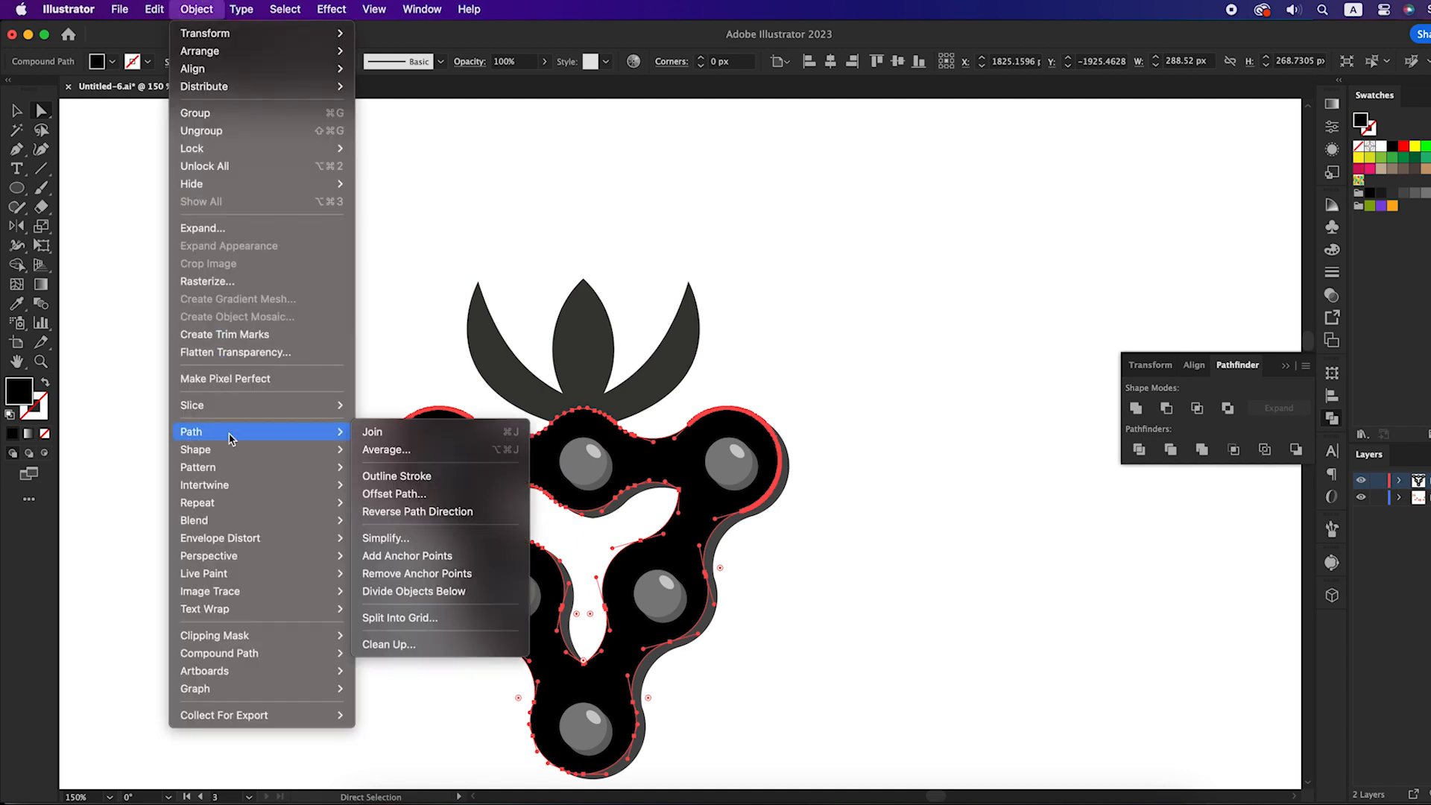
click(406, 497)
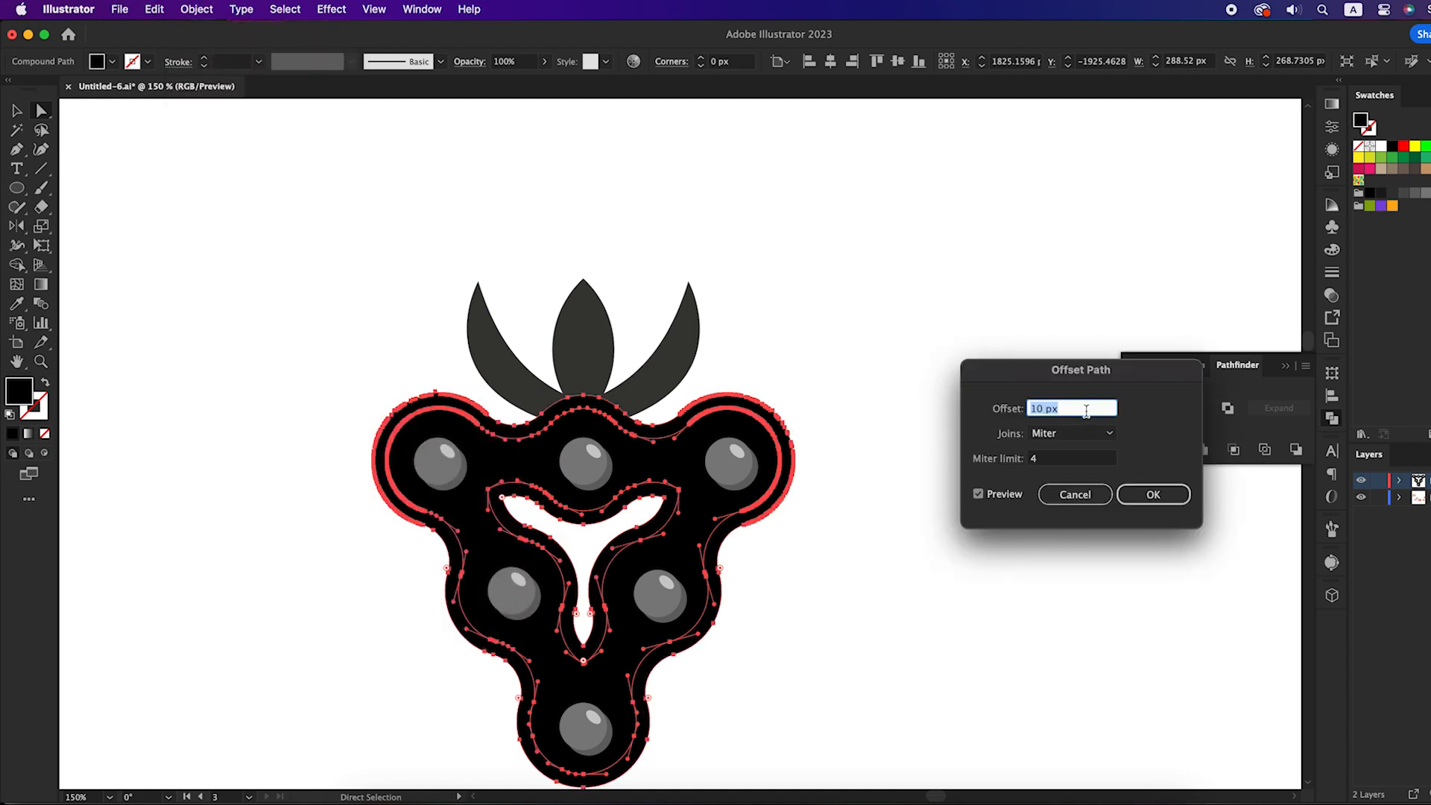
key(Down)
key(Down)
key(Down)
key(Down)
click(1154, 494)
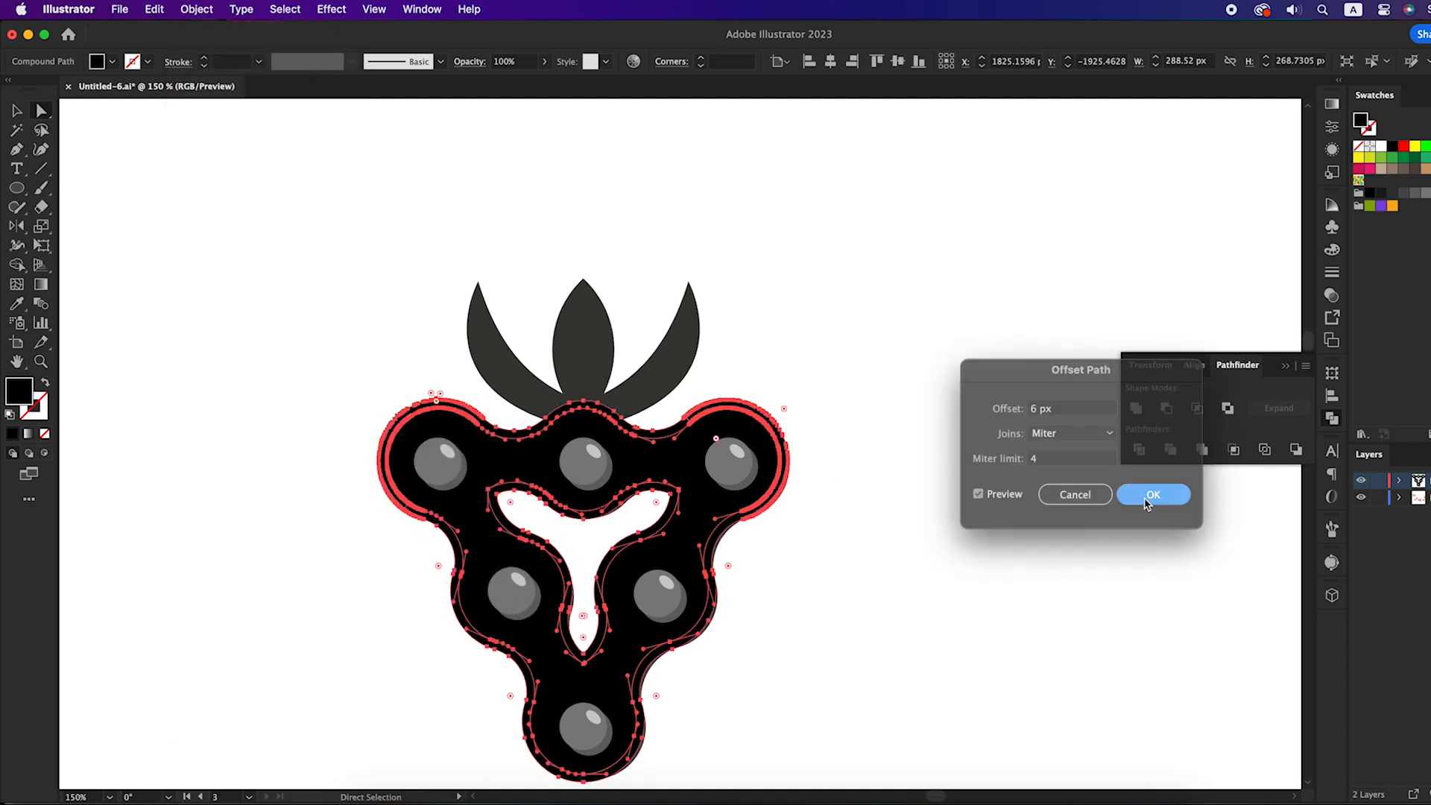
Use Shape Builder with the leaf crown and offset chain to cut away the crown's overlap around the upper middle circle
shift+click(583, 362)
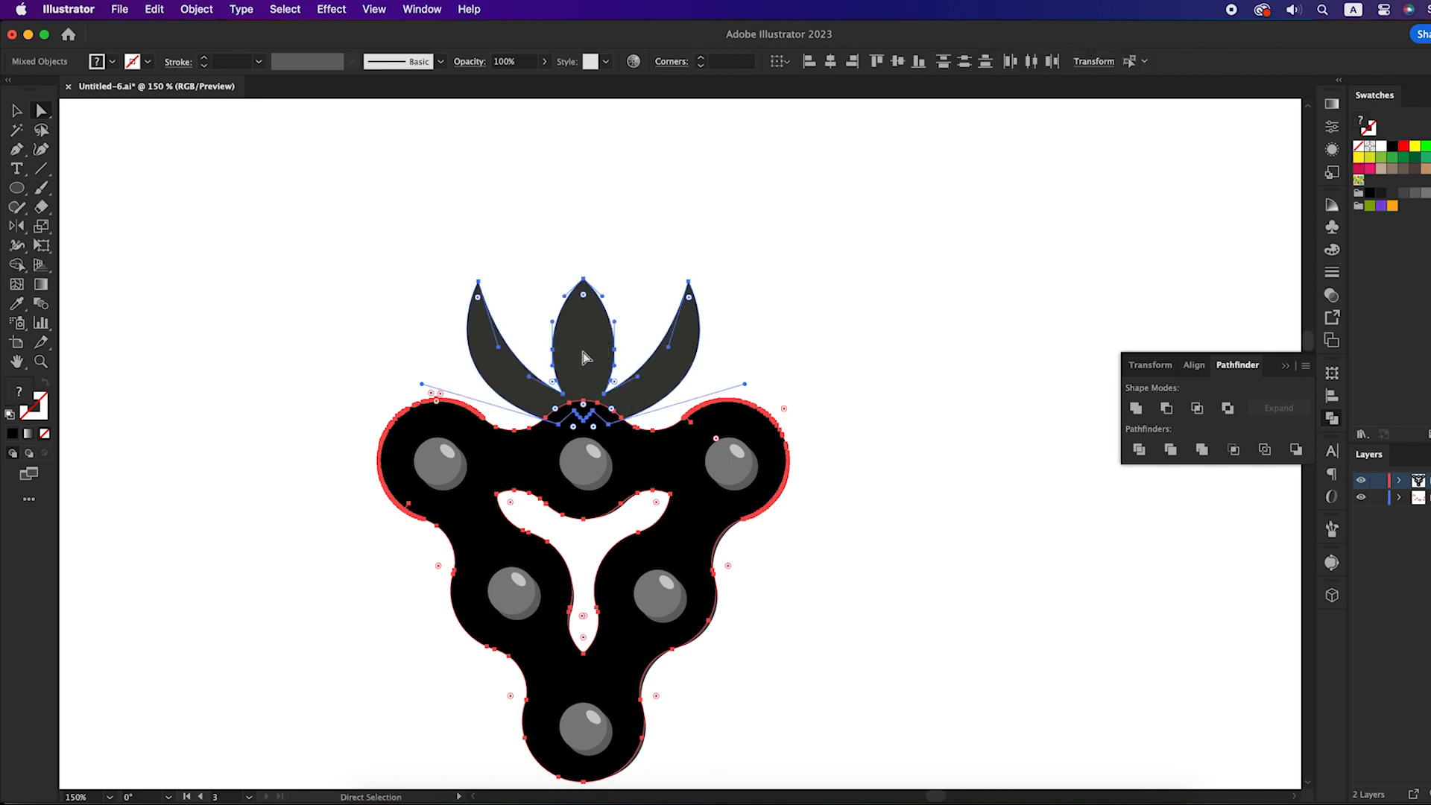
click(16, 264)
scroll(532, 374, up, 1)
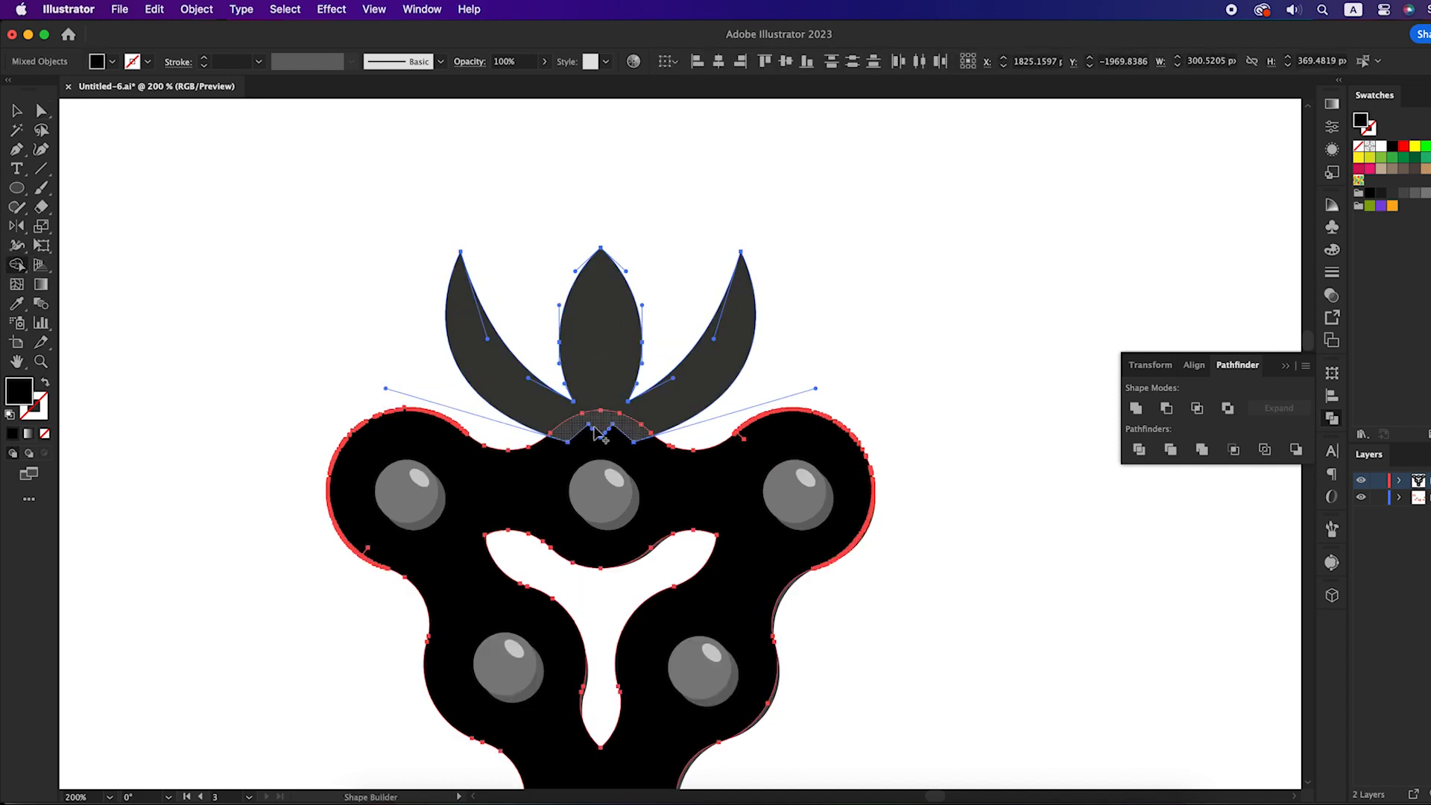
drag(606, 425, 594, 556)
key(v)
click(796, 373)
scroll(799, 369, down, 1)
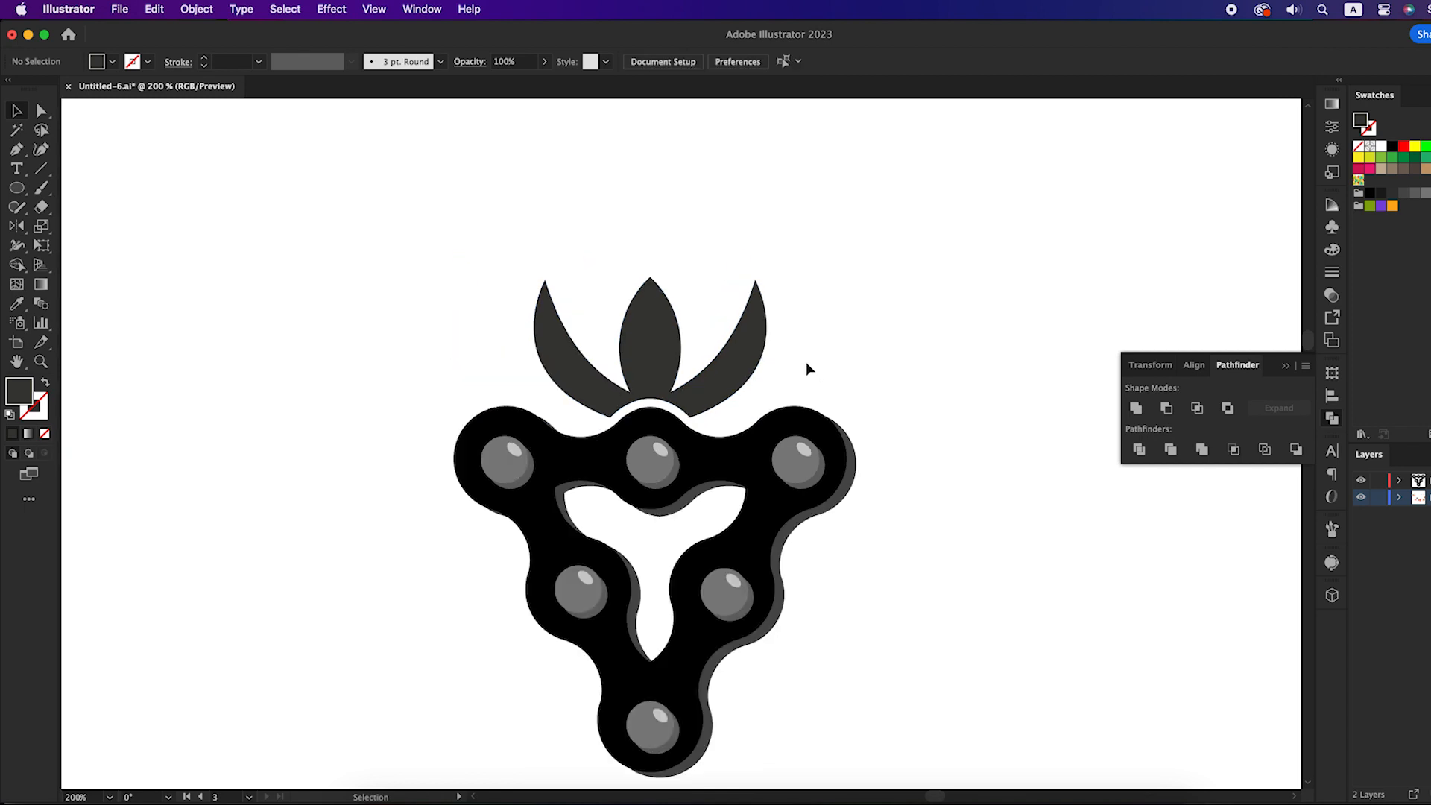
Draw a closed Pen shape with a curved inner edge from the left leaf's tip to its base, extending beyond its outer side
click(545, 279)
drag(583, 405, 639, 447)
click(583, 405)
click(509, 371)
click(472, 291)
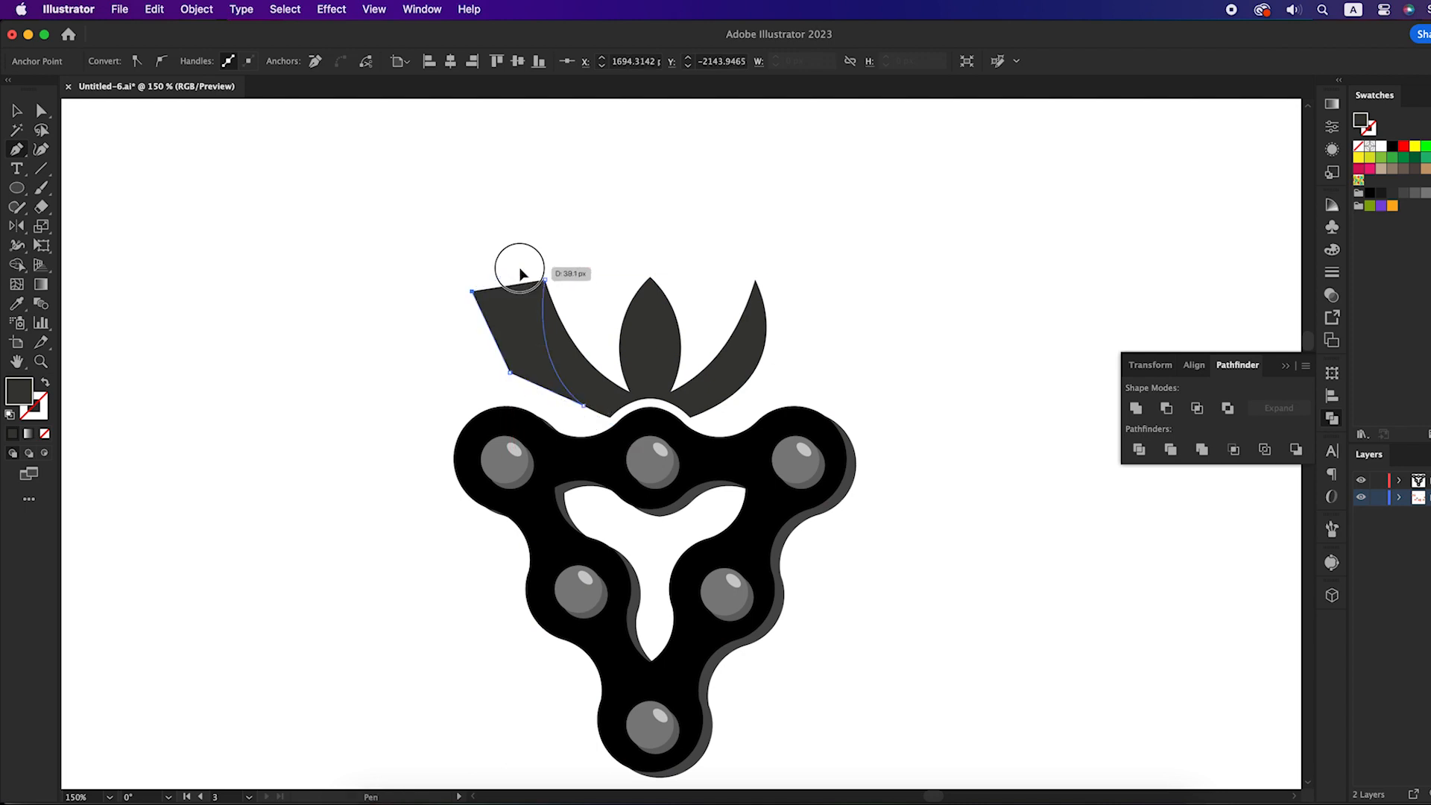
click(520, 269)
click(545, 280)
Trim away the part of the new shape outside the left leaf with Shape Builder, keeping a curved outer strip
scroll(547, 289, up, 1)
key(v)
drag(594, 301, 498, 345)
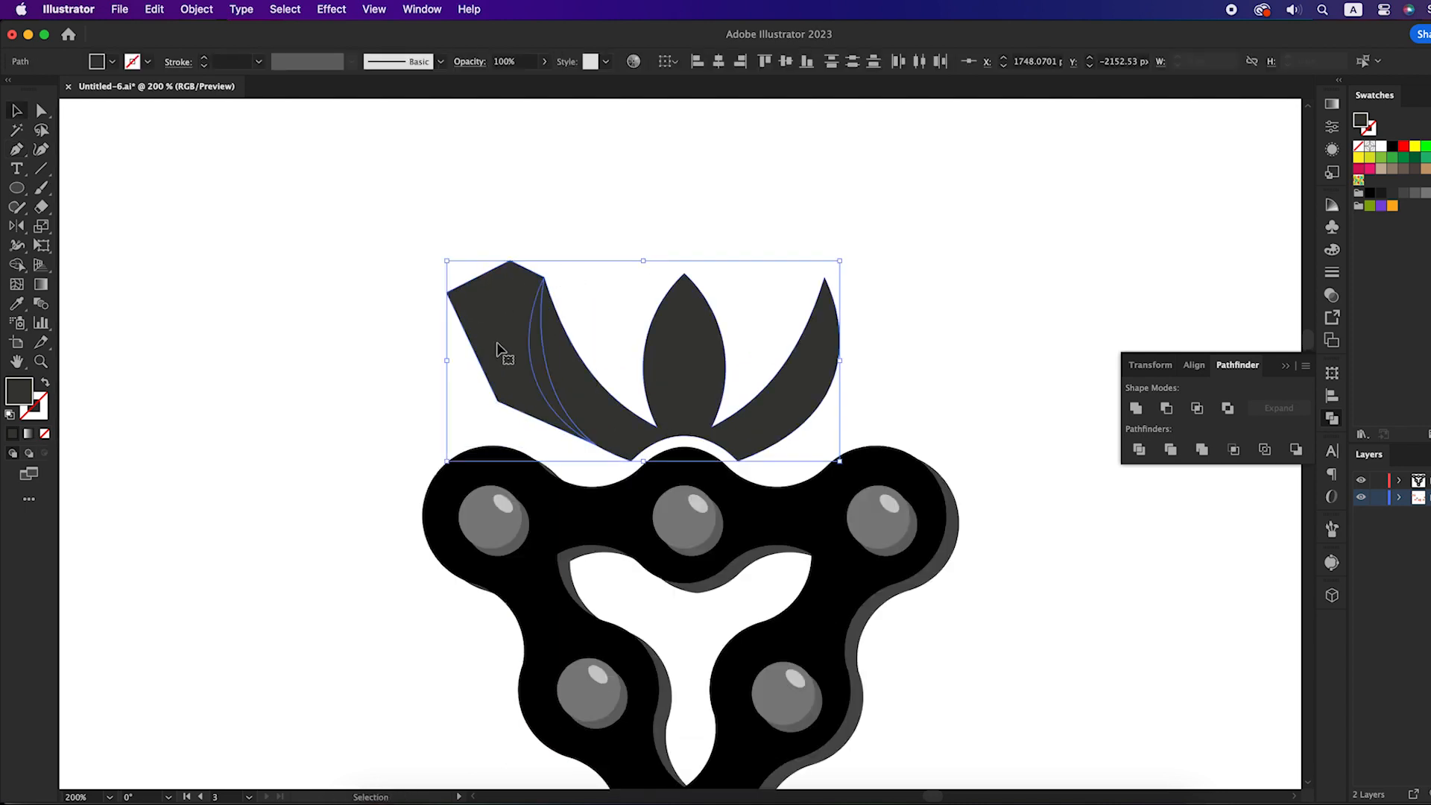
key(shift+m)
alt+click(495, 340)
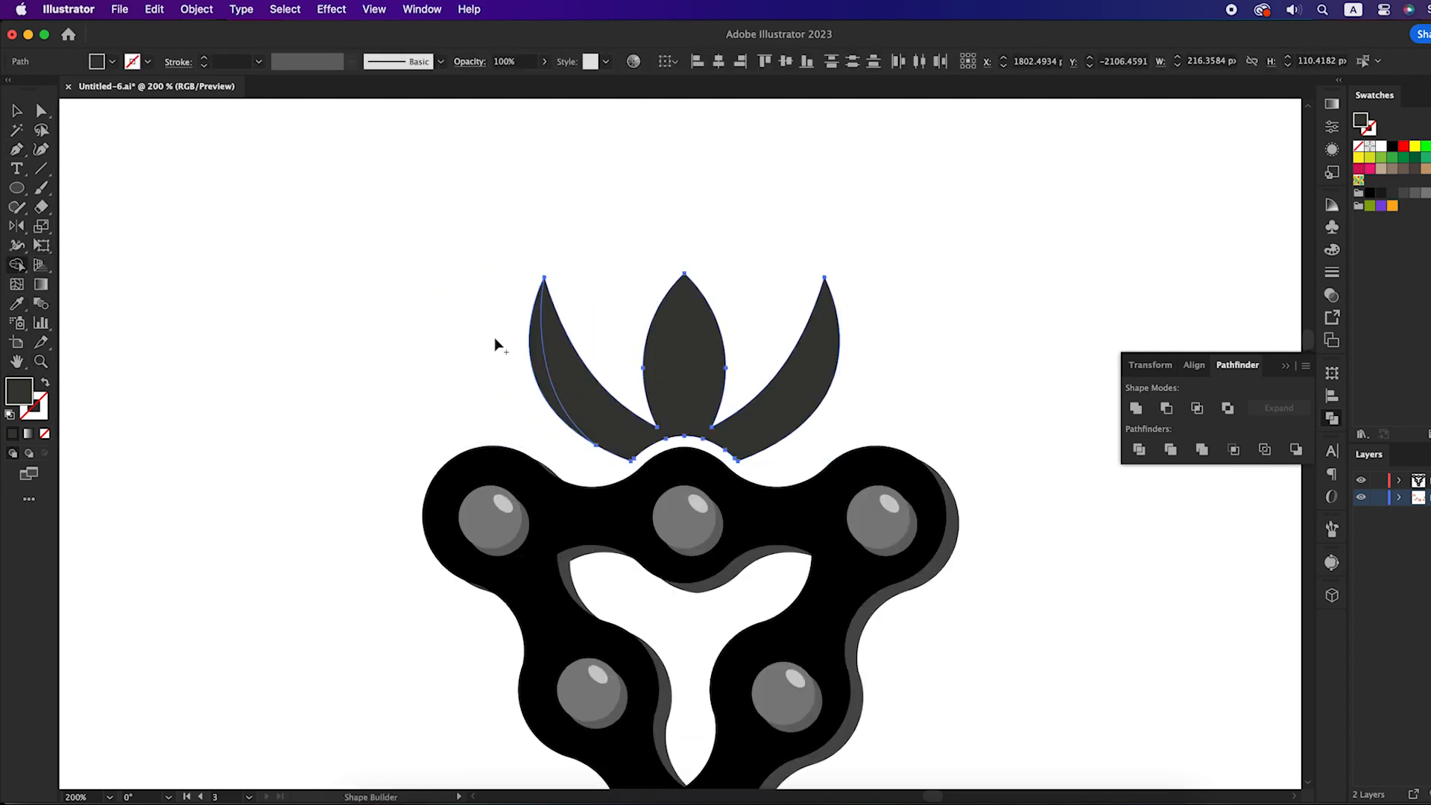
key(v)
click(495, 340)
Fill the left leaf's outer shading strip with black sampled from the circle chain
click(539, 364)
key(i)
click(585, 527)
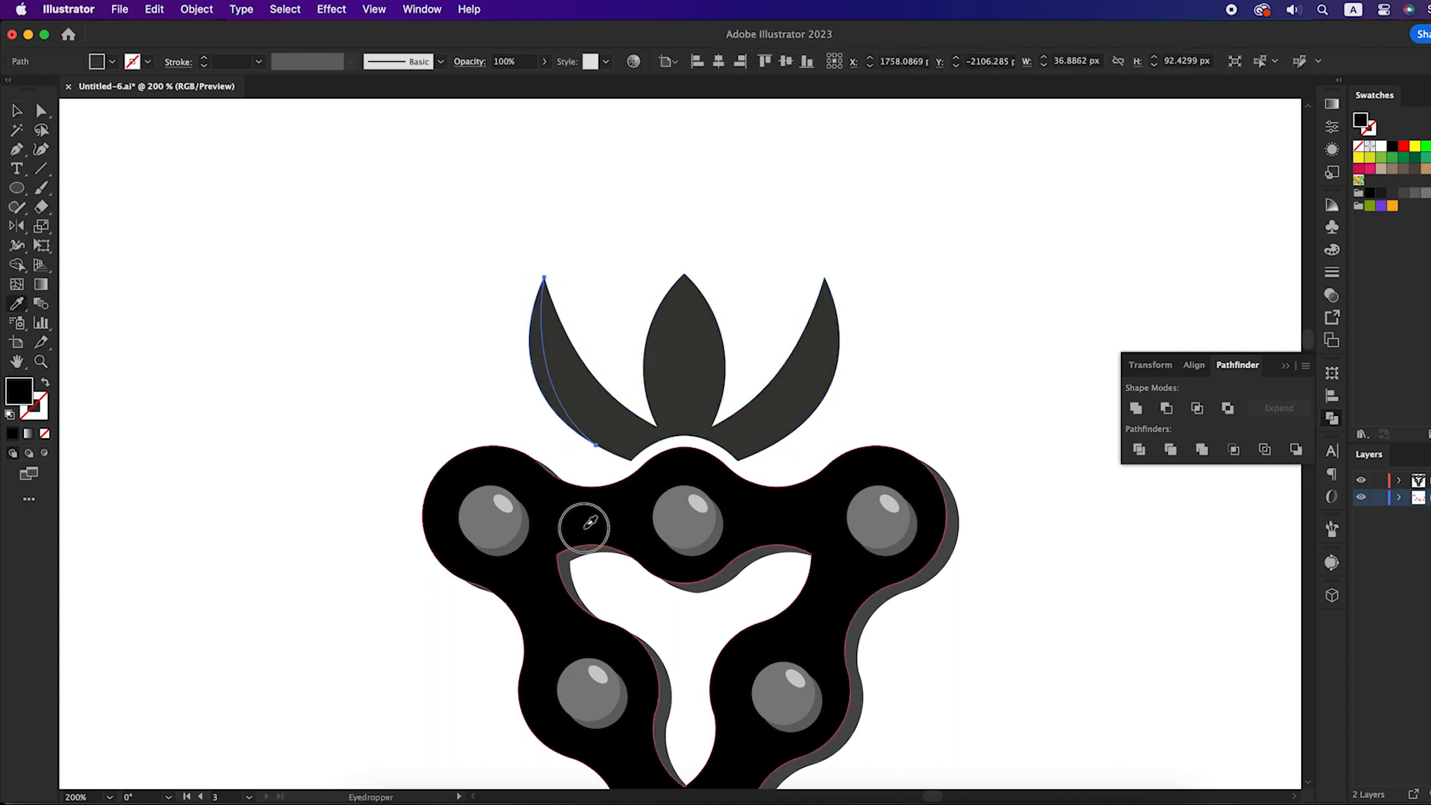
click(479, 308)
key(super+z)
key(v)
click(523, 369)
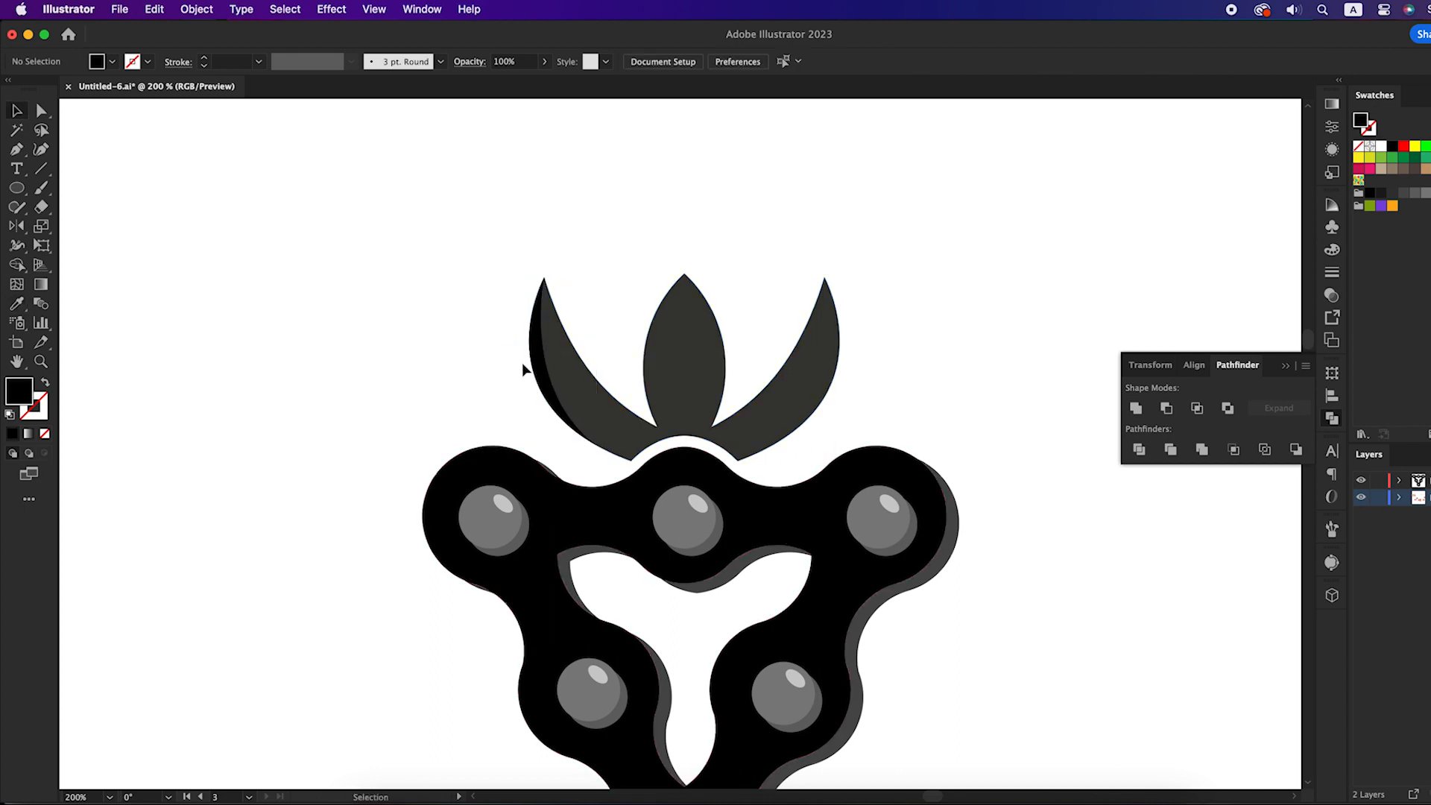
Draw a closed Pen shape along the left leaf's inner side, curving from its tip to its junction with the middle leaf
key(p)
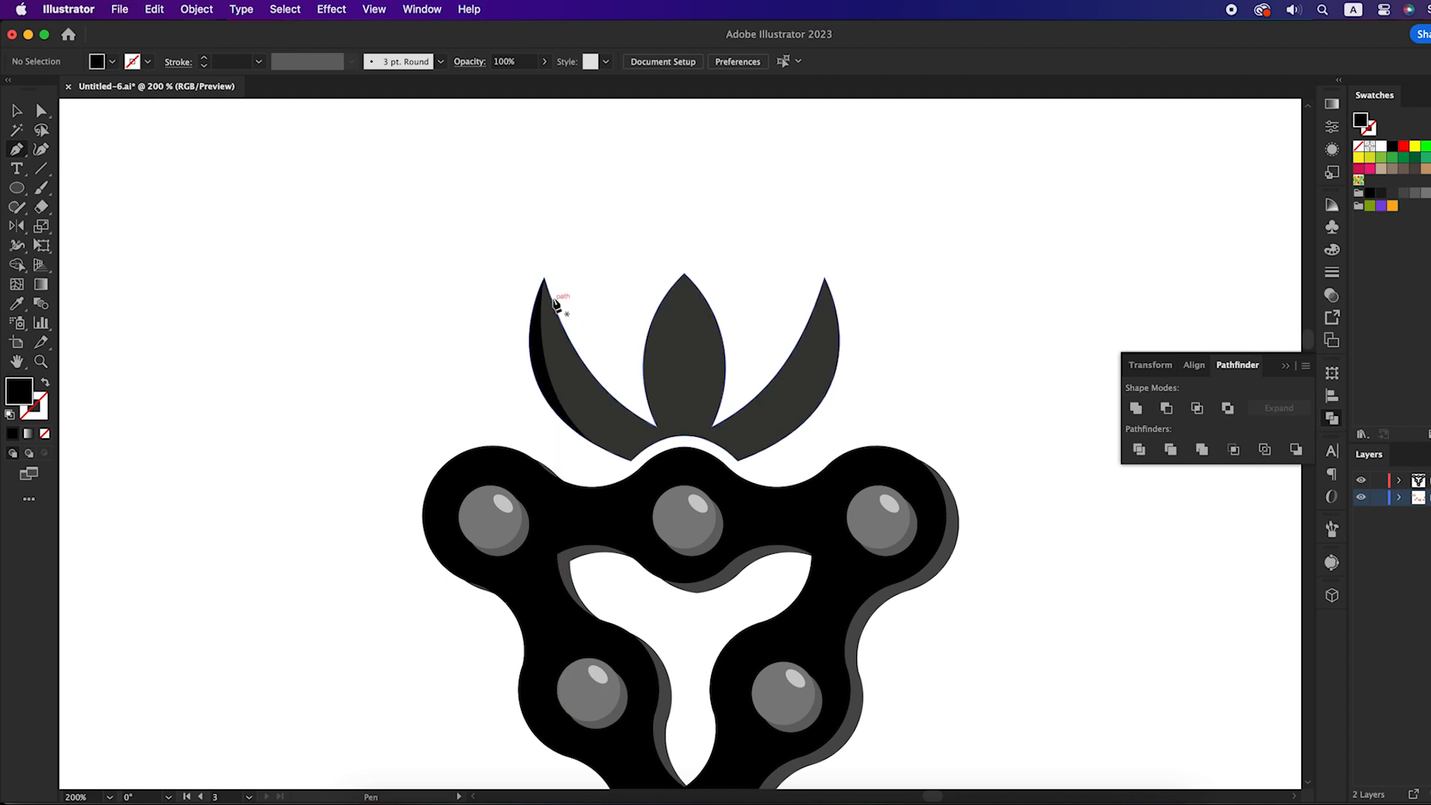
click(544, 278)
drag(656, 426, 780, 464)
click(657, 427)
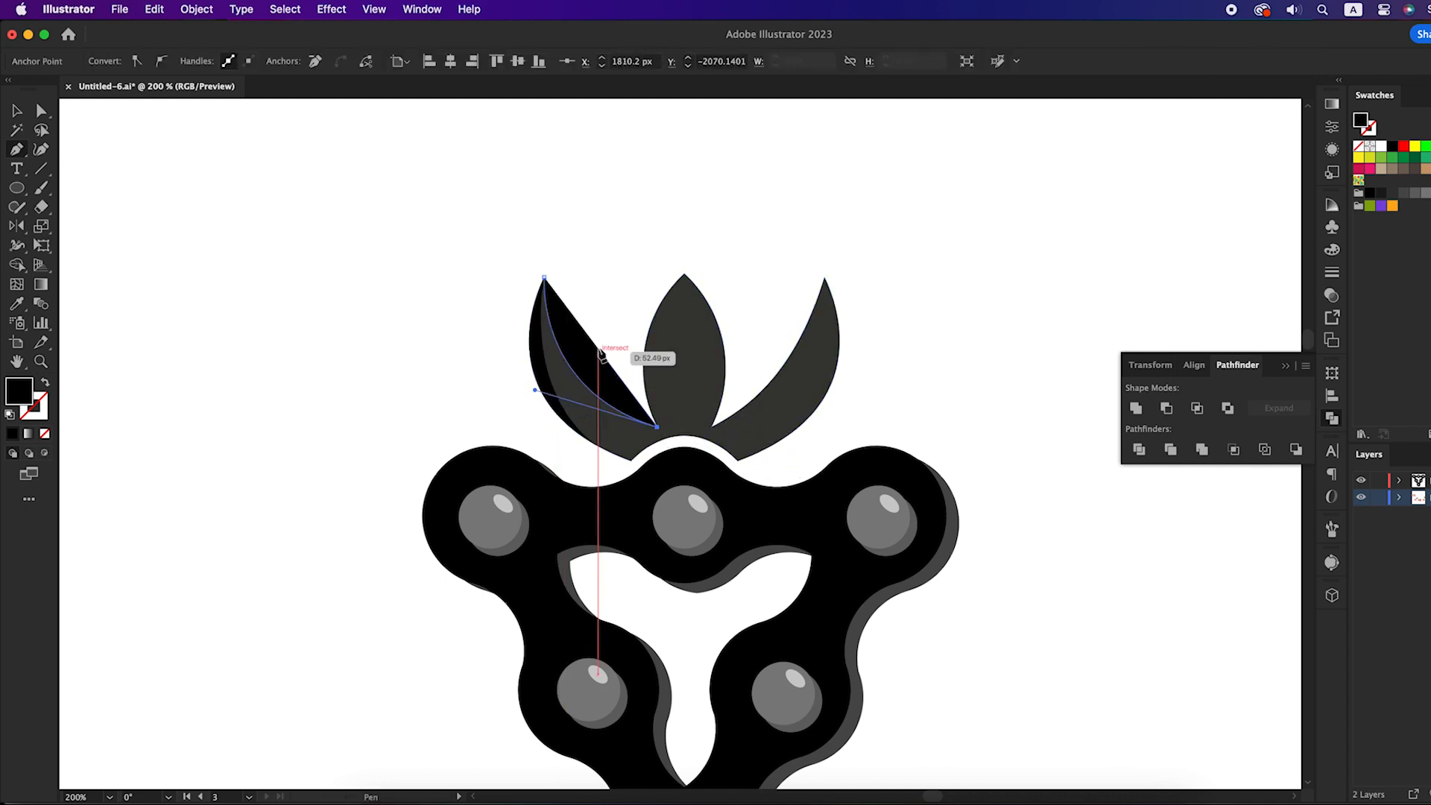
click(588, 317)
click(579, 267)
click(544, 277)
Remove the inner-side shape's excess beyond the left leaf with Shape Builder, leaving a slim highlight strip
key(v)
drag(489, 252, 588, 361)
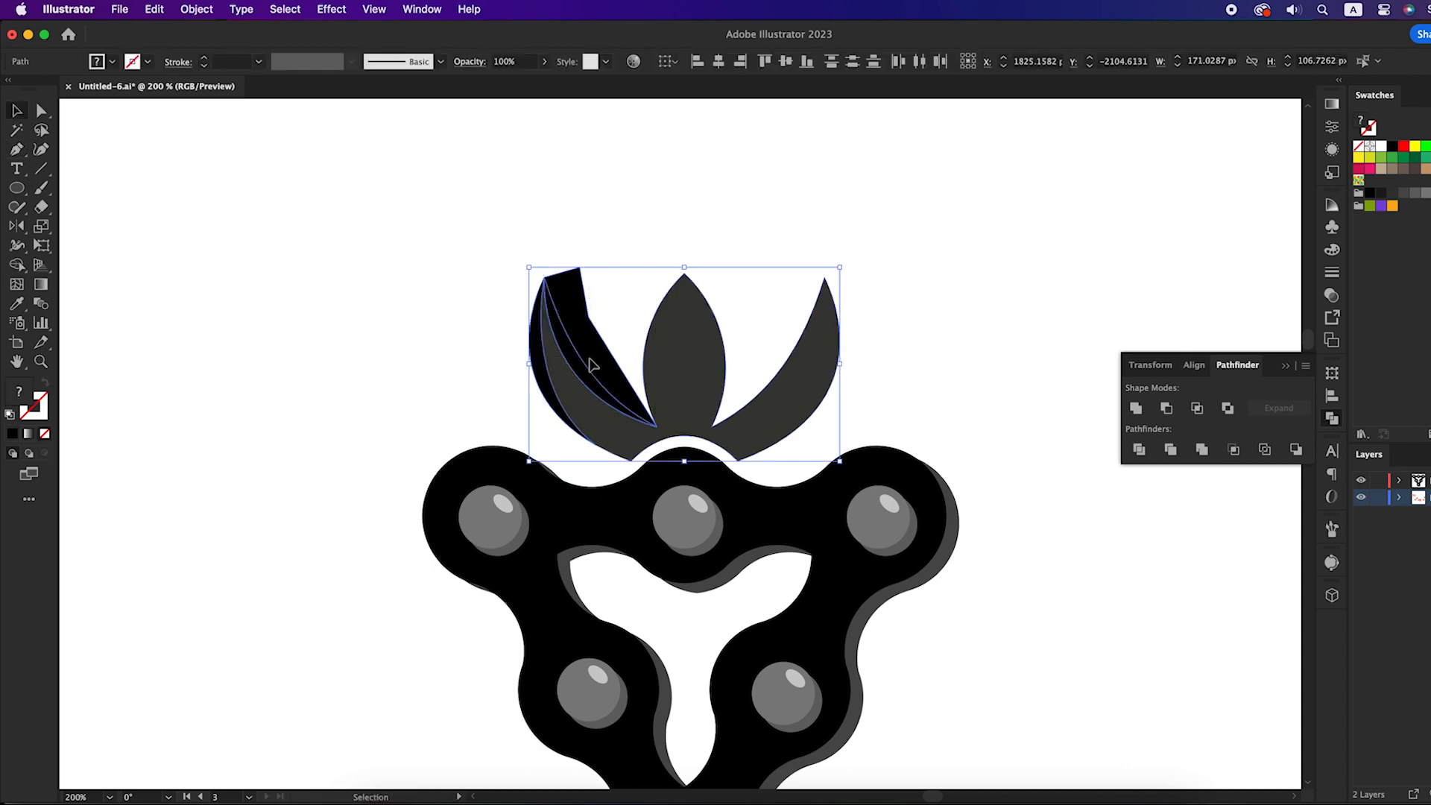
key(shift+m)
alt+click(593, 361)
key(v)
click(593, 358)
Fill the left leaf's inner highlight strip with a lighter gray based on the leaf's sampled dark gray
click(572, 360)
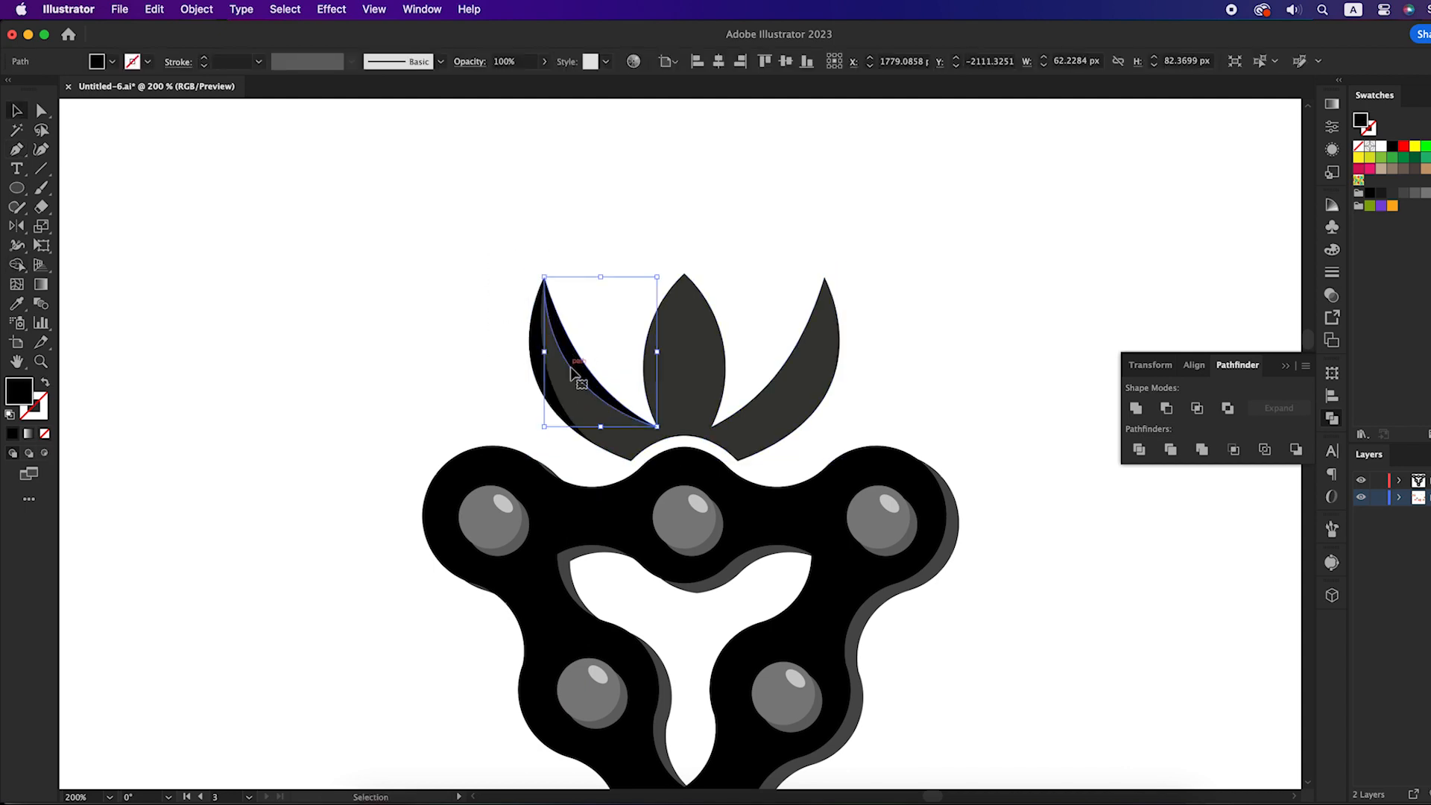
key(i)
click(576, 396)
double_click(30, 386)
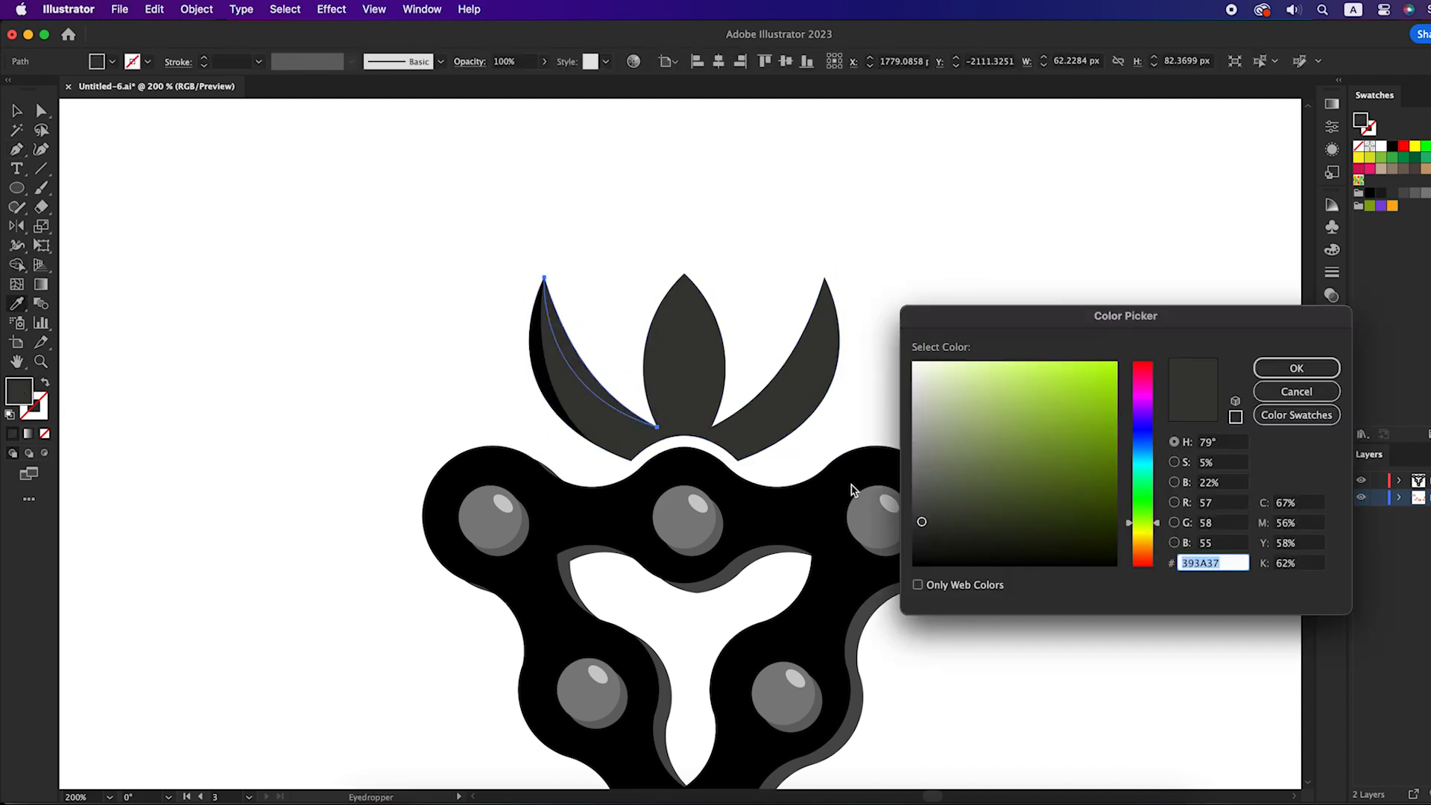
drag(937, 480, 926, 468)
click(1292, 367)
key(v)
click(584, 269)
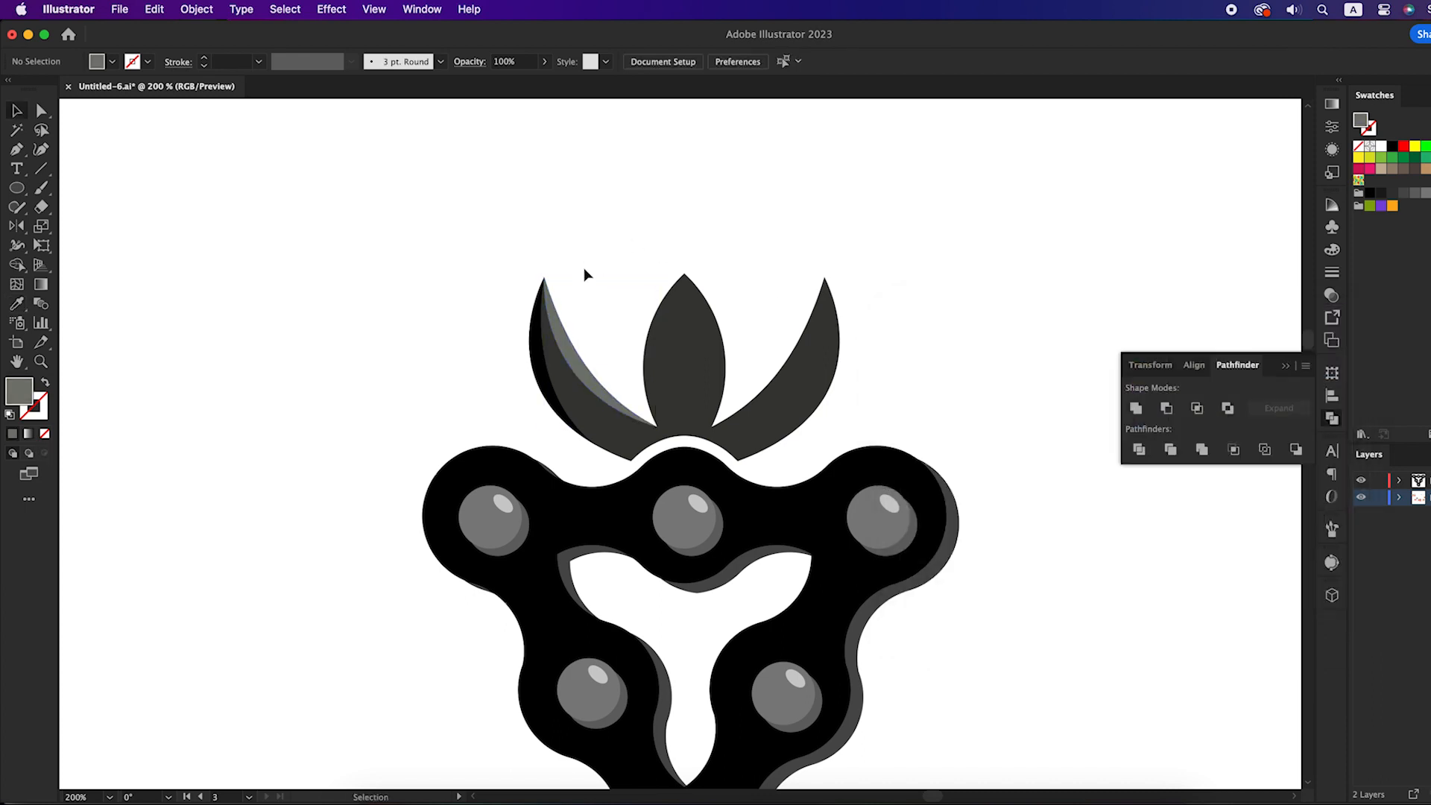
Reflect a copy of the left leaf's shading and highlight strips across the vertical axis through the middle leaf's tip
click(567, 347)
shift+click(532, 351)
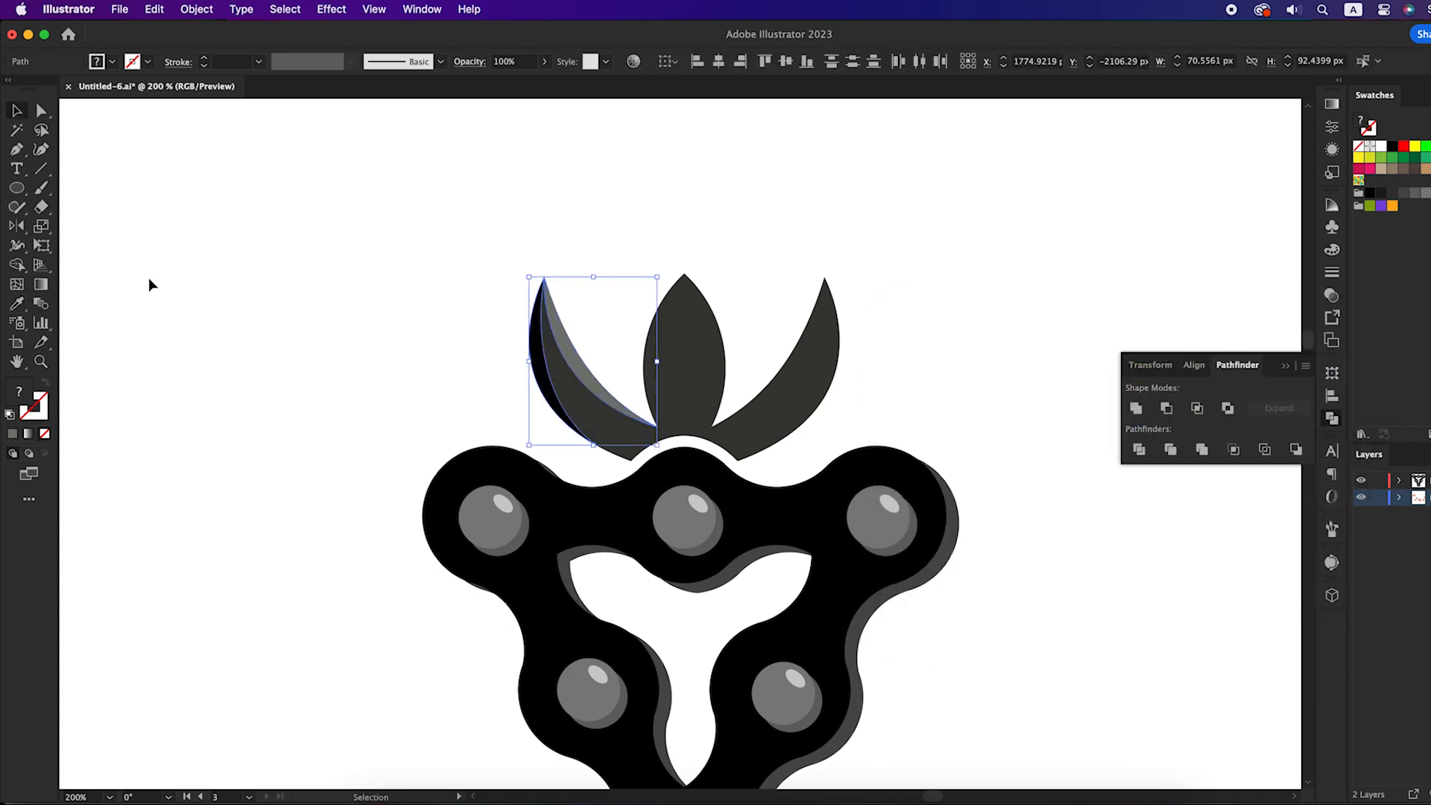
drag(18, 233, 86, 246)
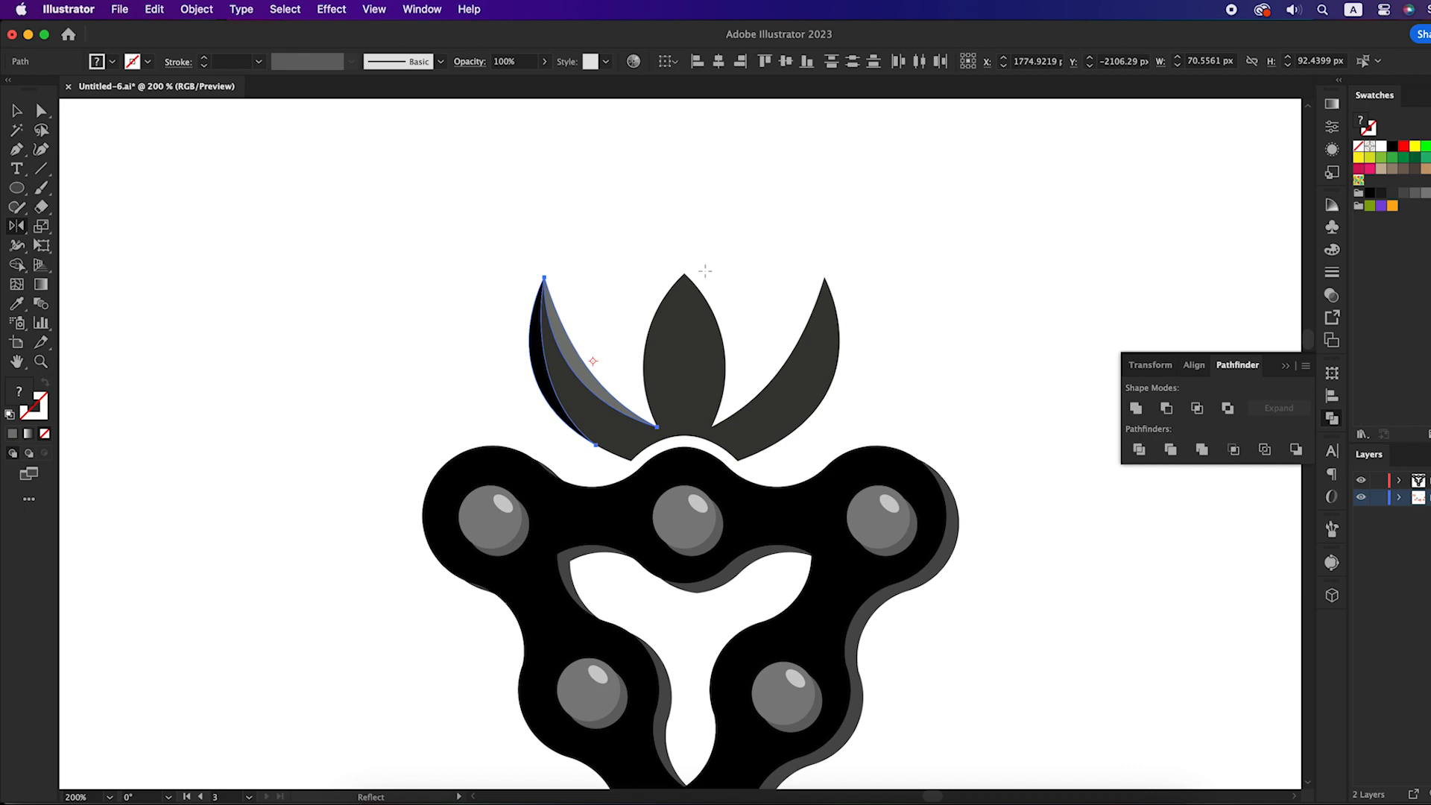
alt+click(685, 274)
click(1033, 656)
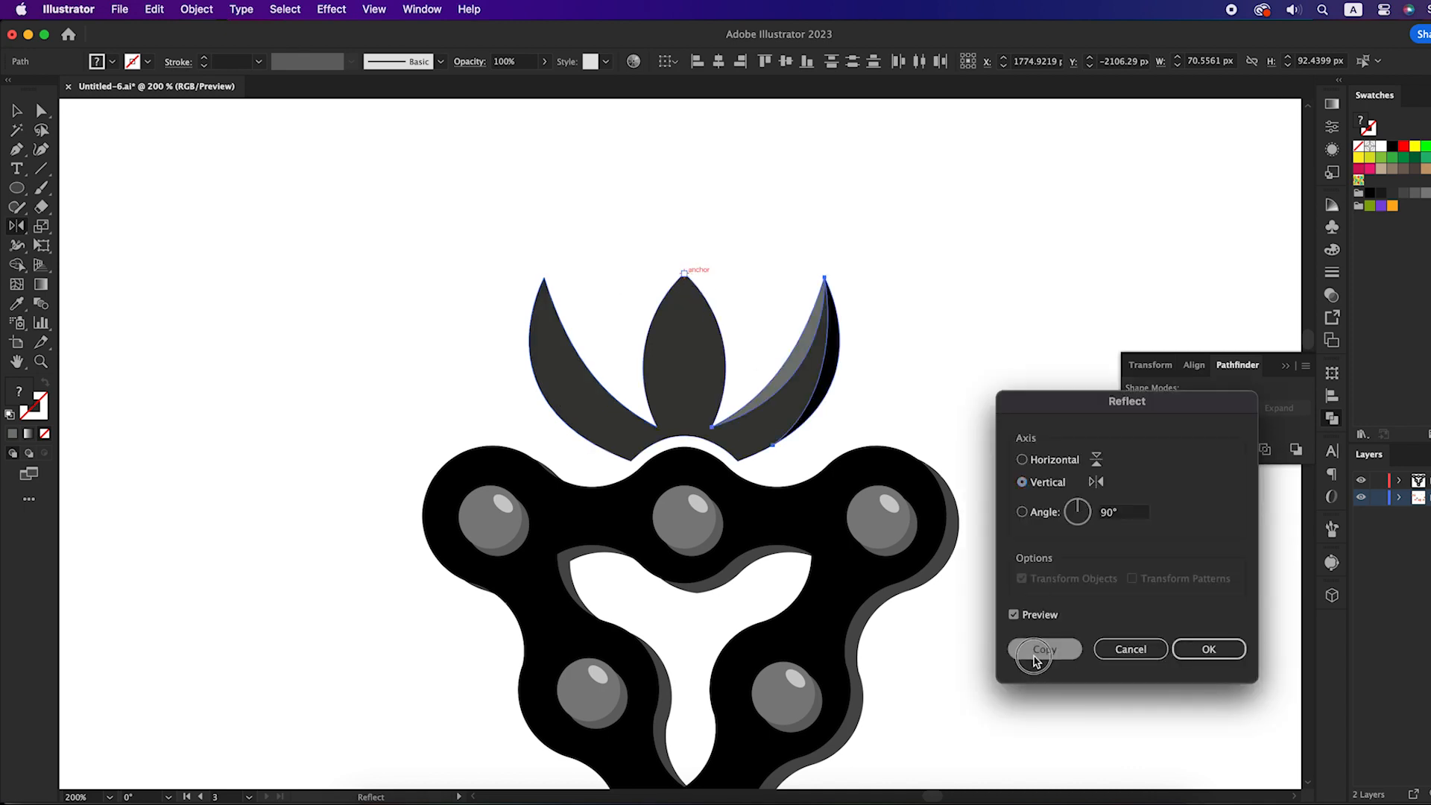
key(v)
click(1022, 564)
Draw a closed Pen shape over the middle leaf's left side, with a curved edge from its tip to its lower left corner
key(p)
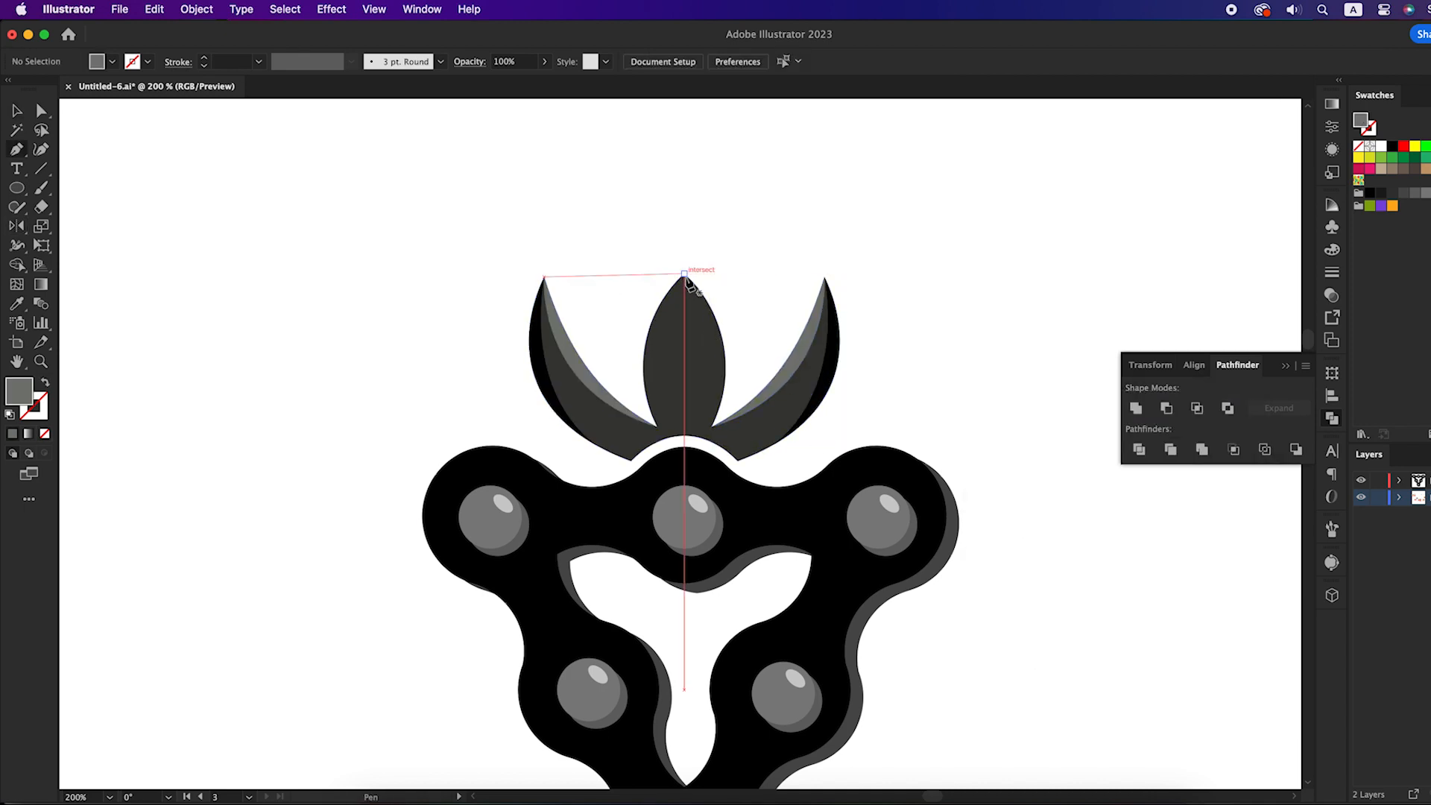
click(684, 274)
drag(658, 426, 675, 497)
click(614, 282)
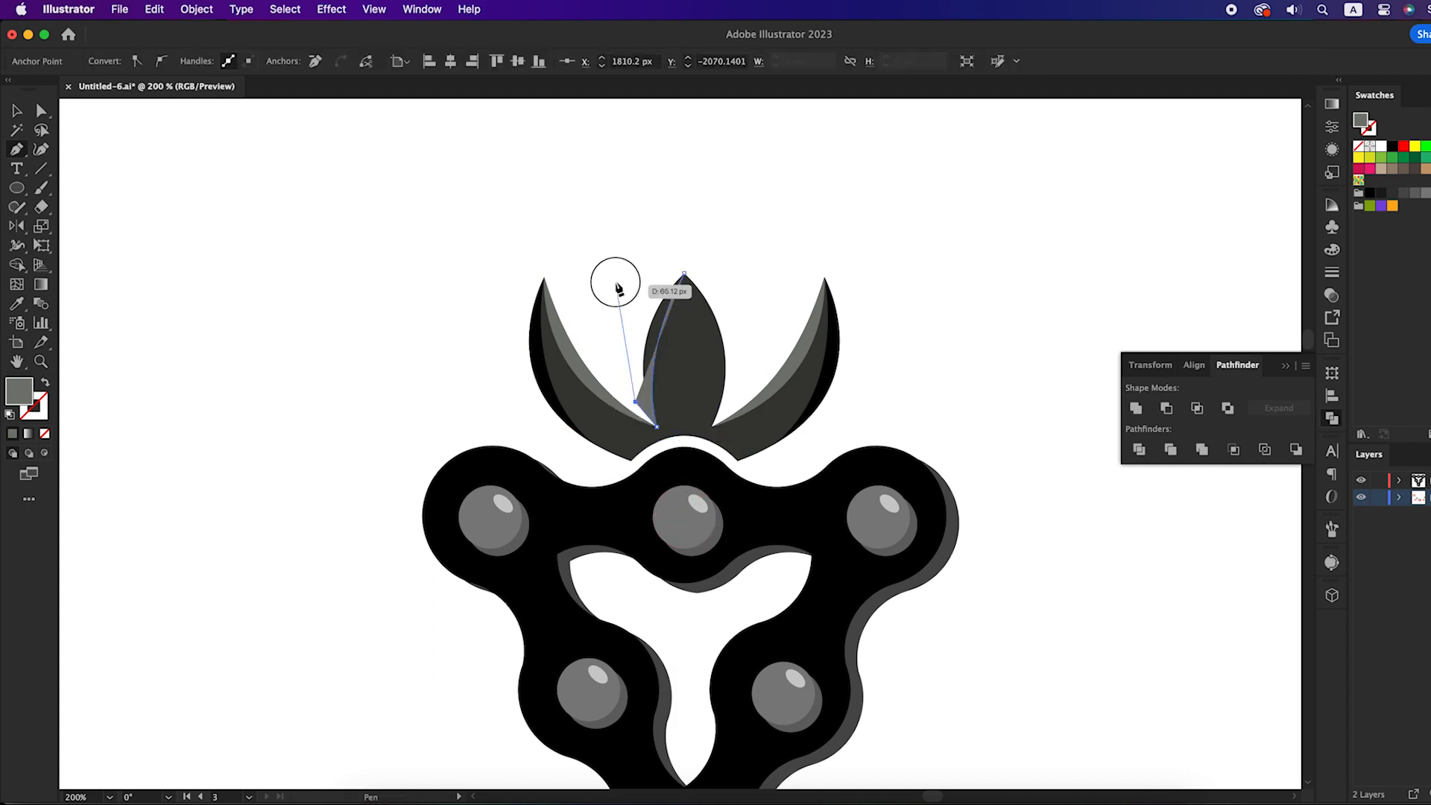
click(630, 225)
click(684, 274)
Trim the gray shape to the middle leaf's left edge by removing its outside part with Shape Builder
key(v)
shift+click(725, 343)
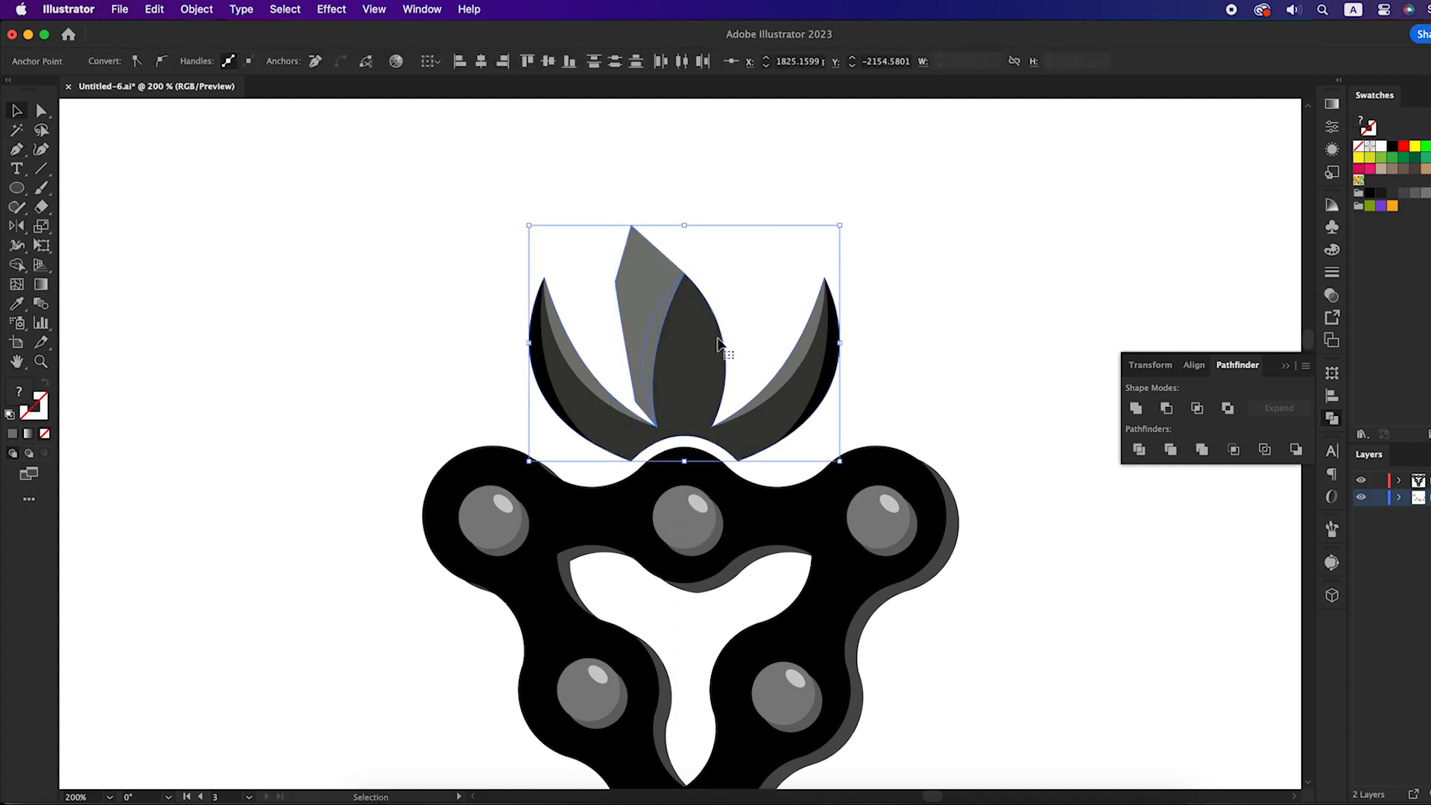
key(shift+m)
alt+click(655, 287)
key(v)
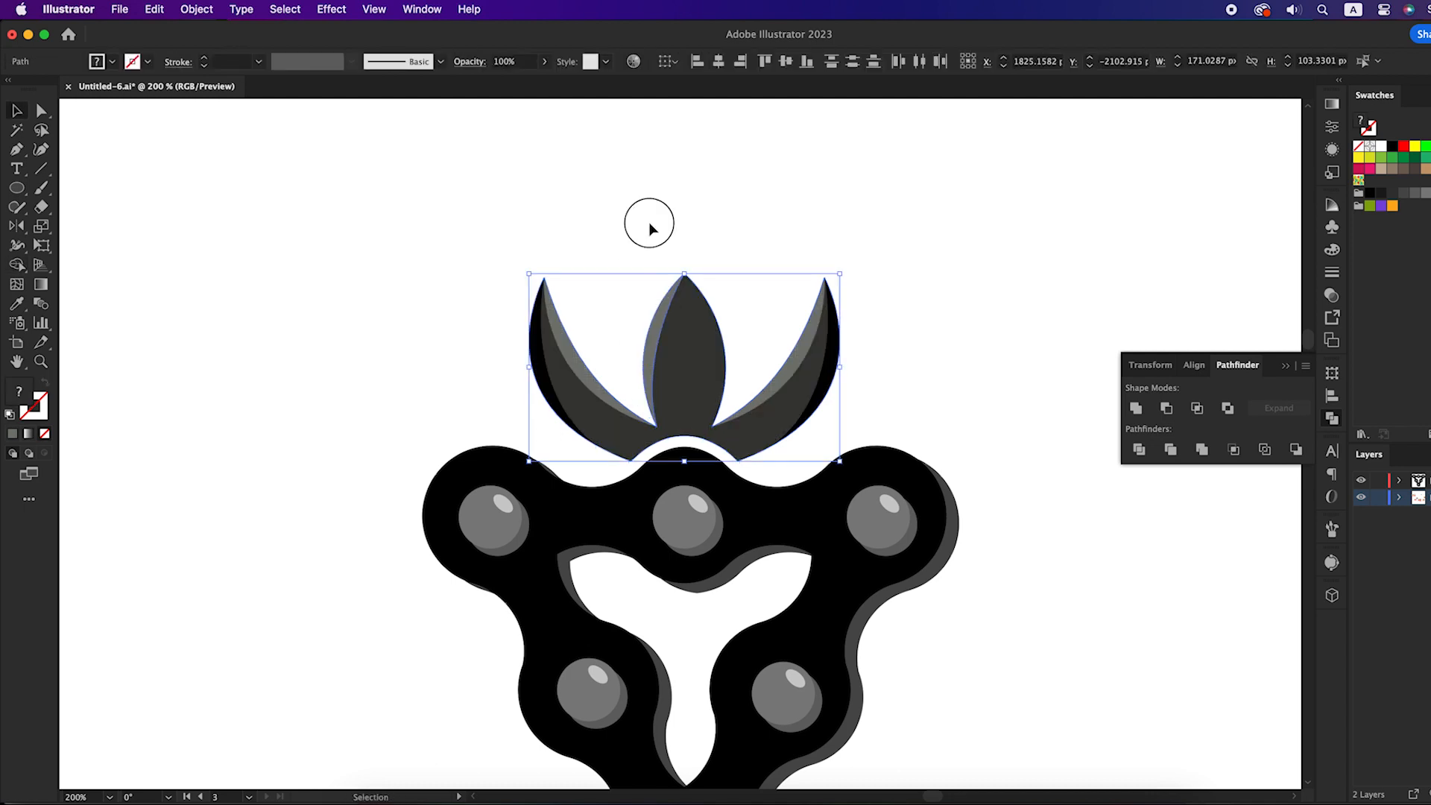
click(648, 224)
Draw a closed Pen shape over the middle leaf's right half, starting with a straight vertical edge from tip to base
click(684, 275)
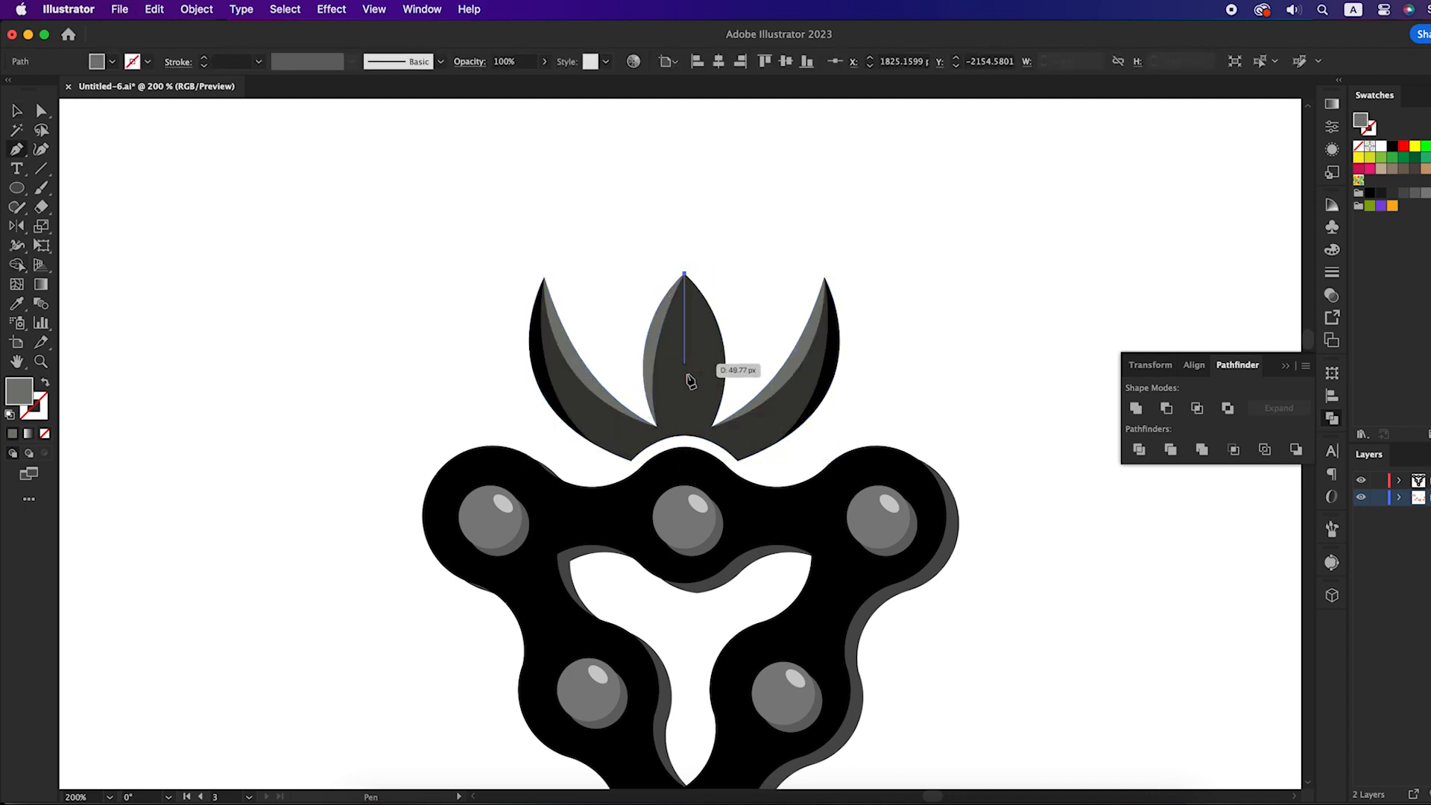
click(684, 435)
drag(712, 427, 734, 416)
click(748, 367)
click(758, 257)
click(697, 217)
click(684, 273)
Remove the right-half shape's excess outside the middle leaf with Shape Builder
key(v)
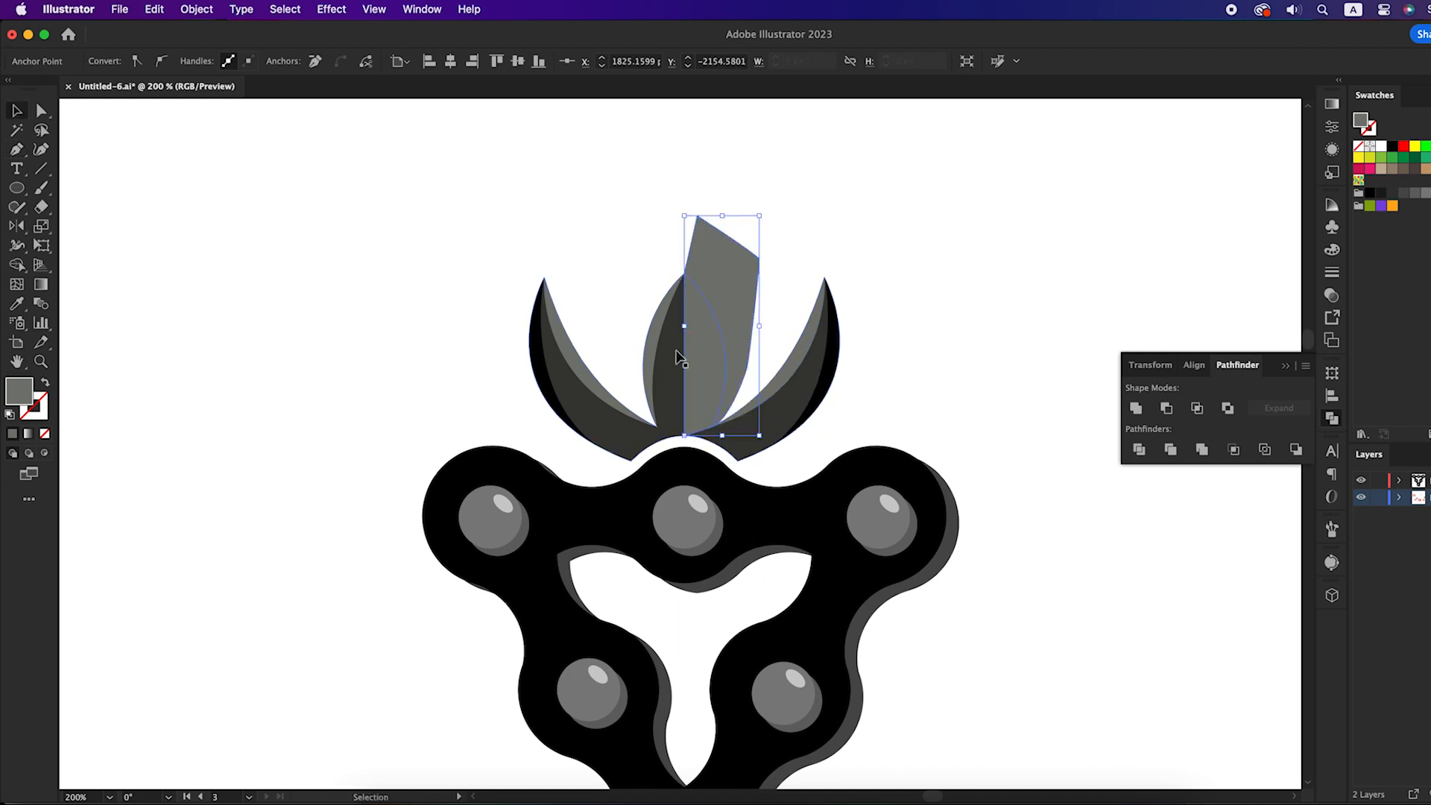
shift+click(672, 358)
key(shift+m)
alt+click(721, 312)
key(v)
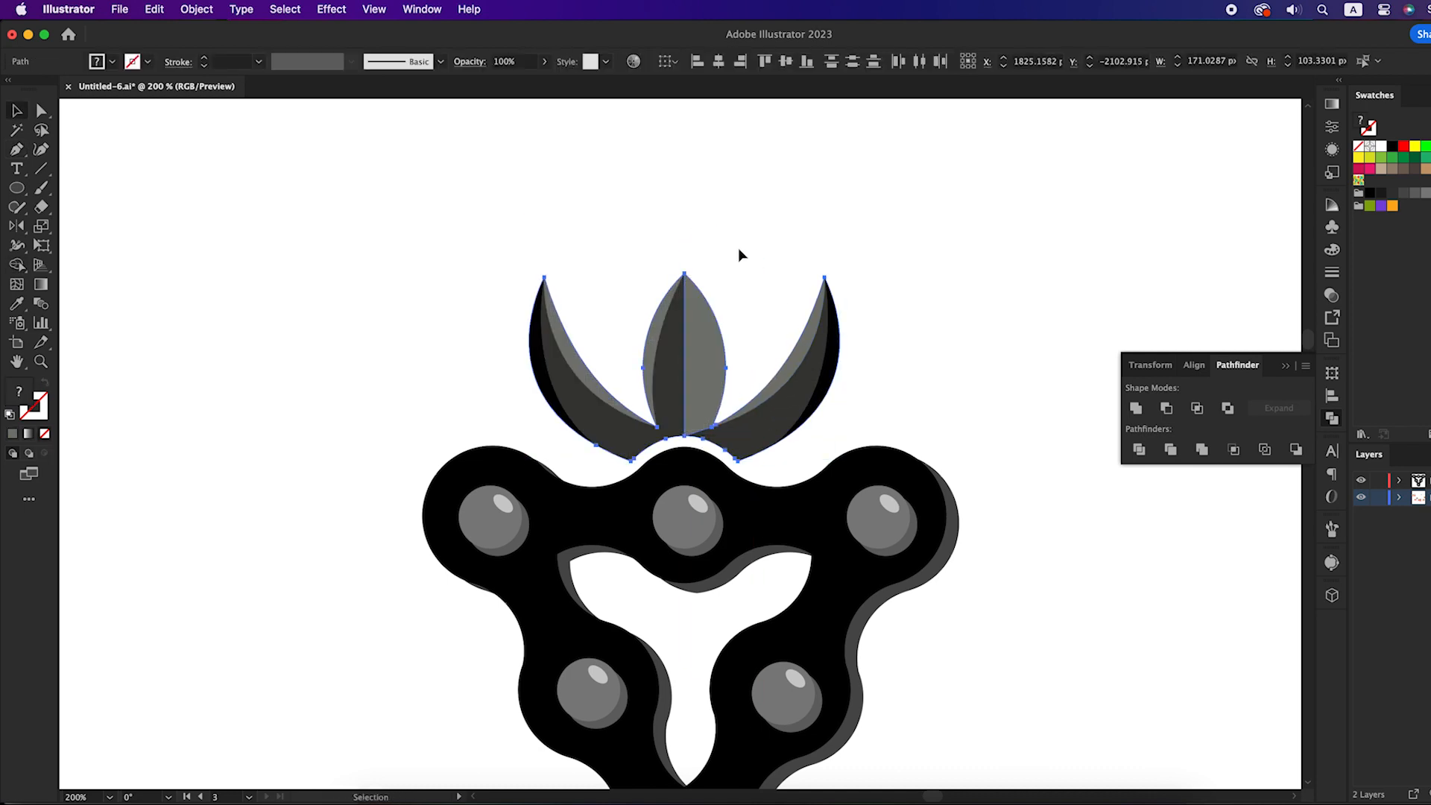
click(738, 253)
Fill the middle leaf's right half with black sampled from the right leaf's outer shading, undoing the stray white sample
click(704, 351)
key(i)
click(826, 378)
click(851, 395)
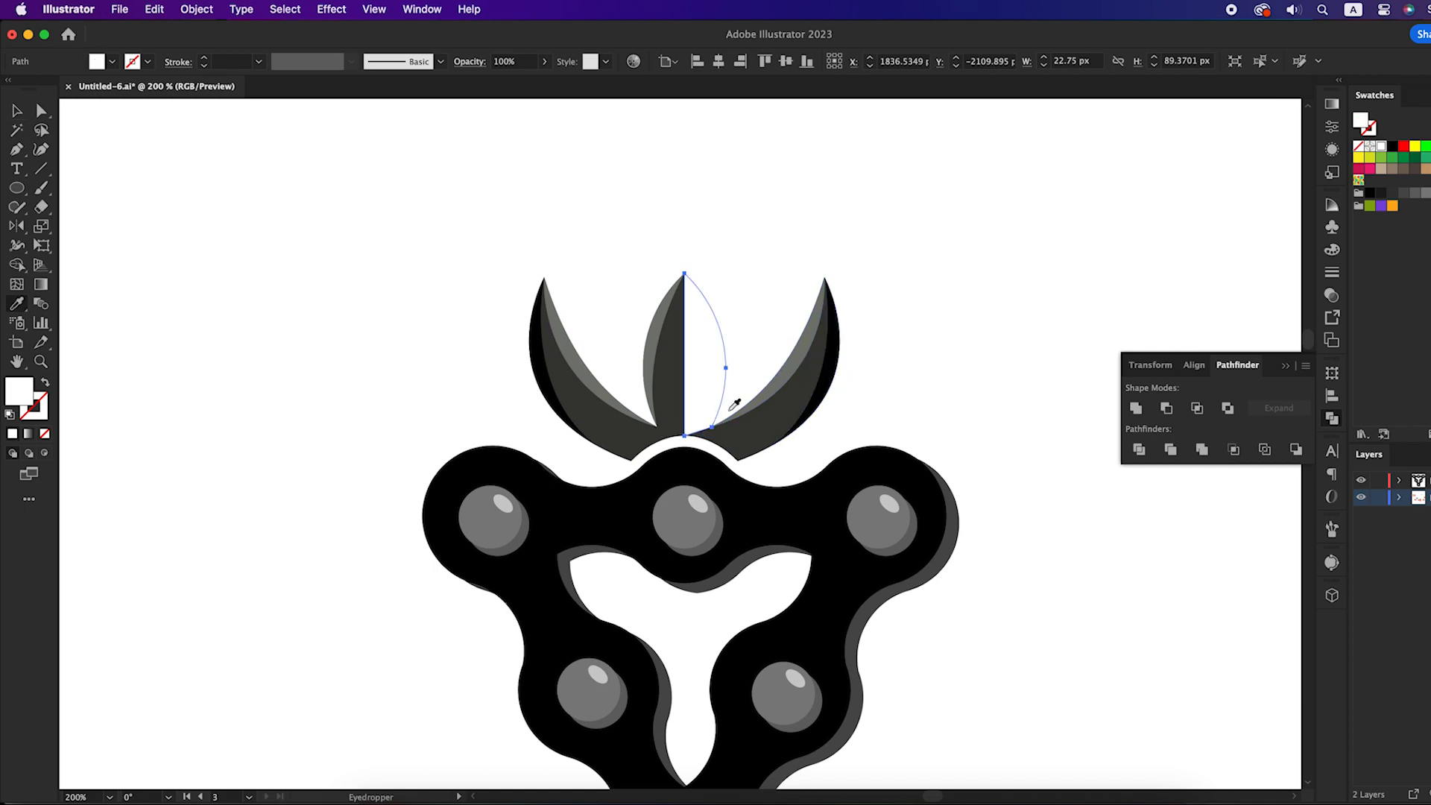
key(super+z)
key(v)
click(746, 227)
key(super+equal)
key(a)
click(686, 432)
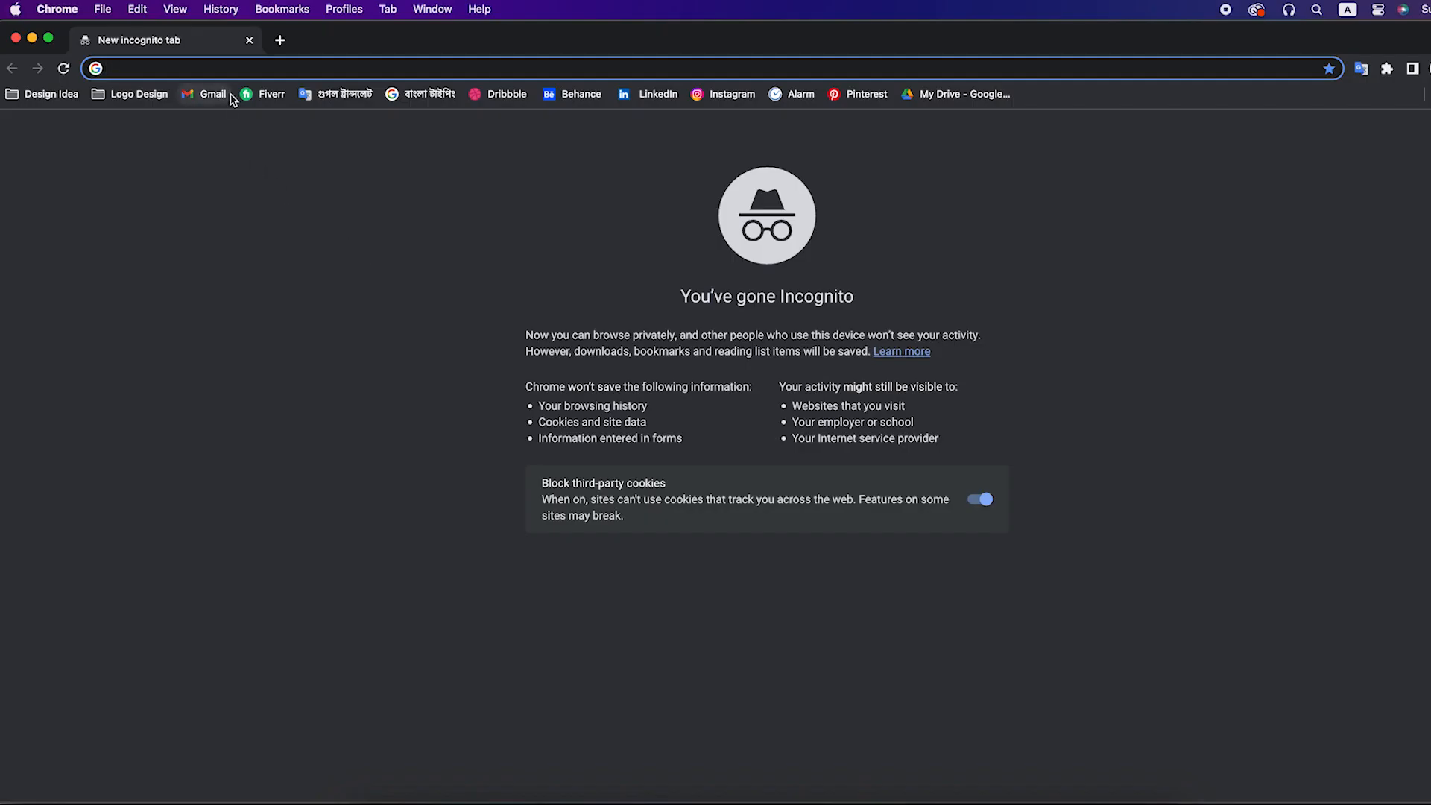
Open the uigradients.com/#Amin page in Chrome
text(Uigr)
text(a)
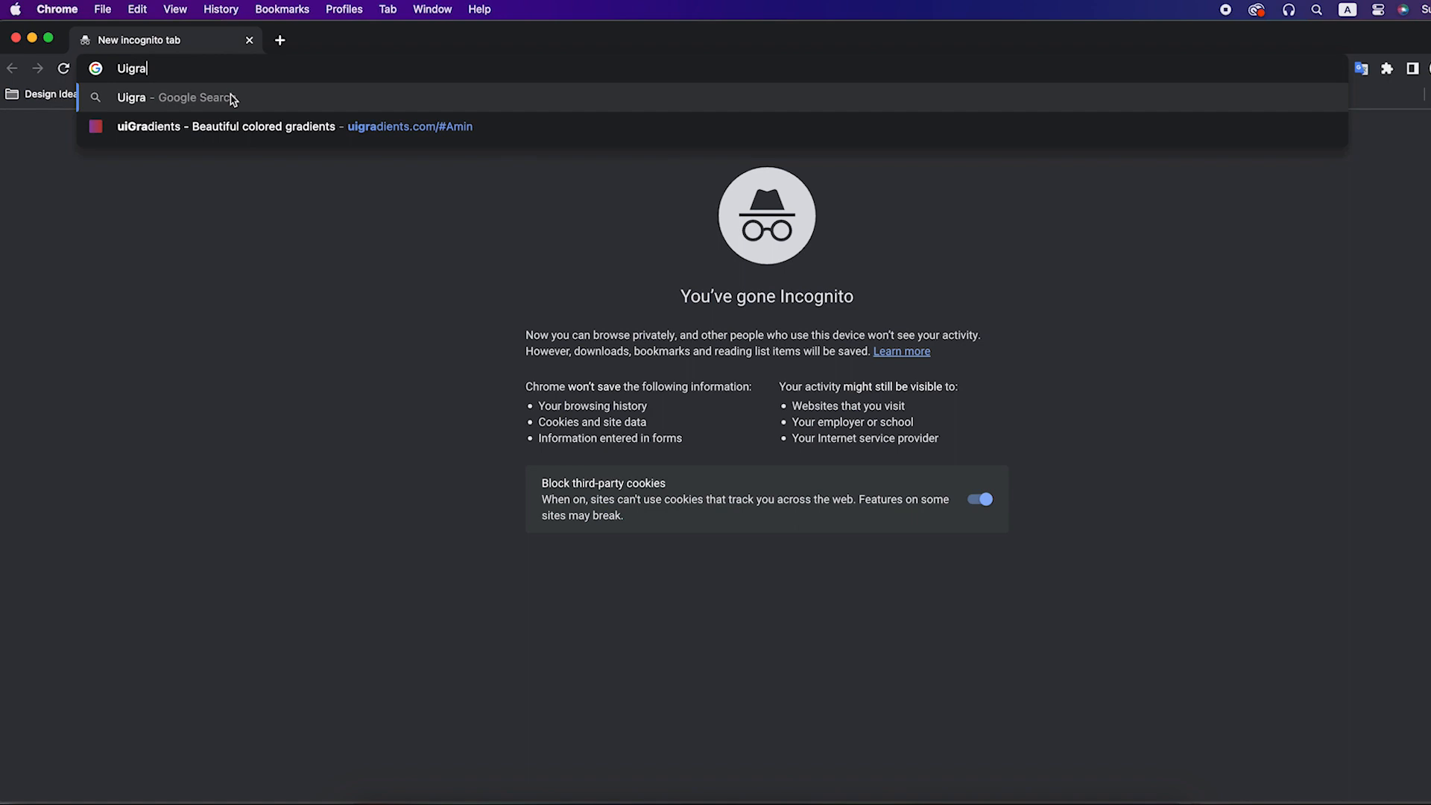
text(dients.com)
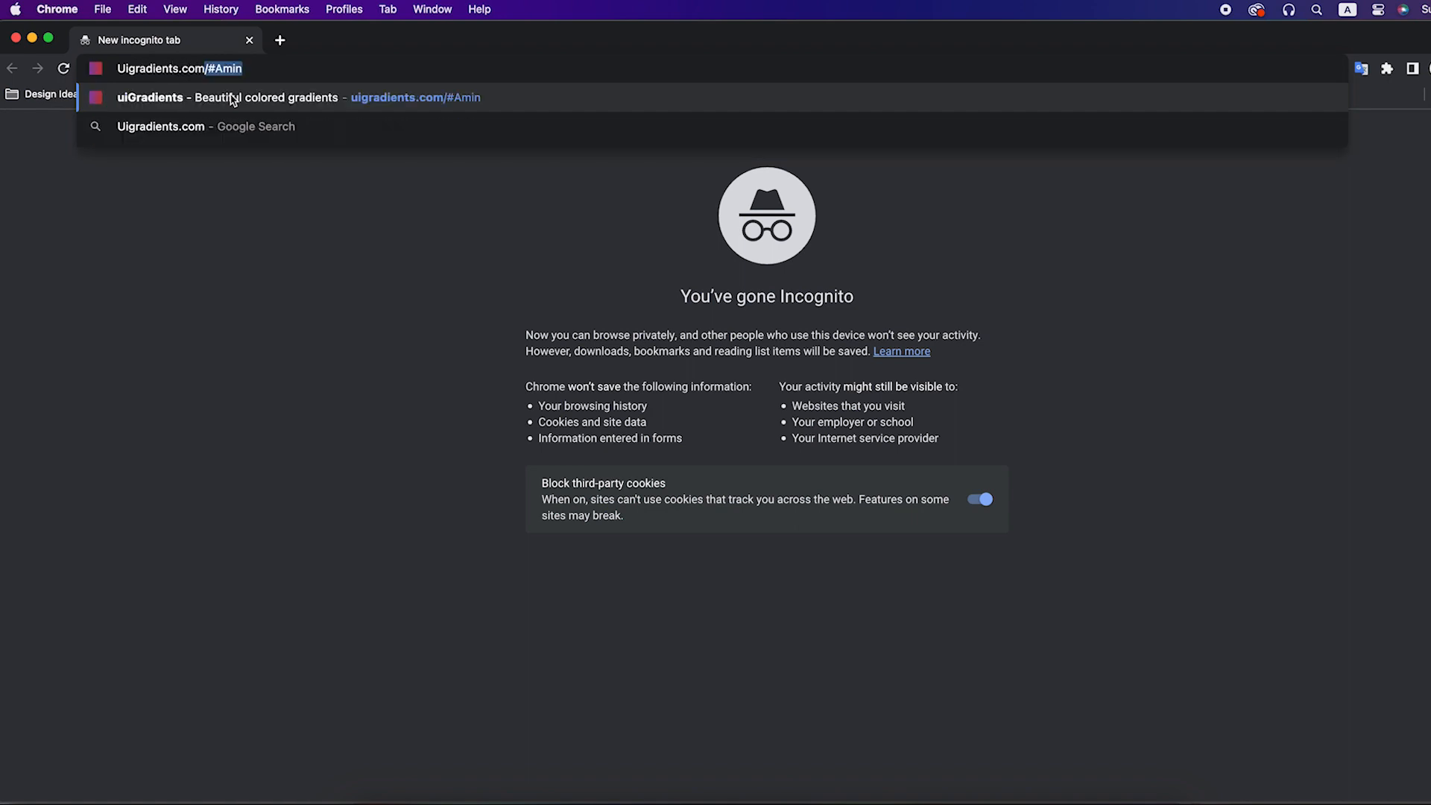
key(Return)
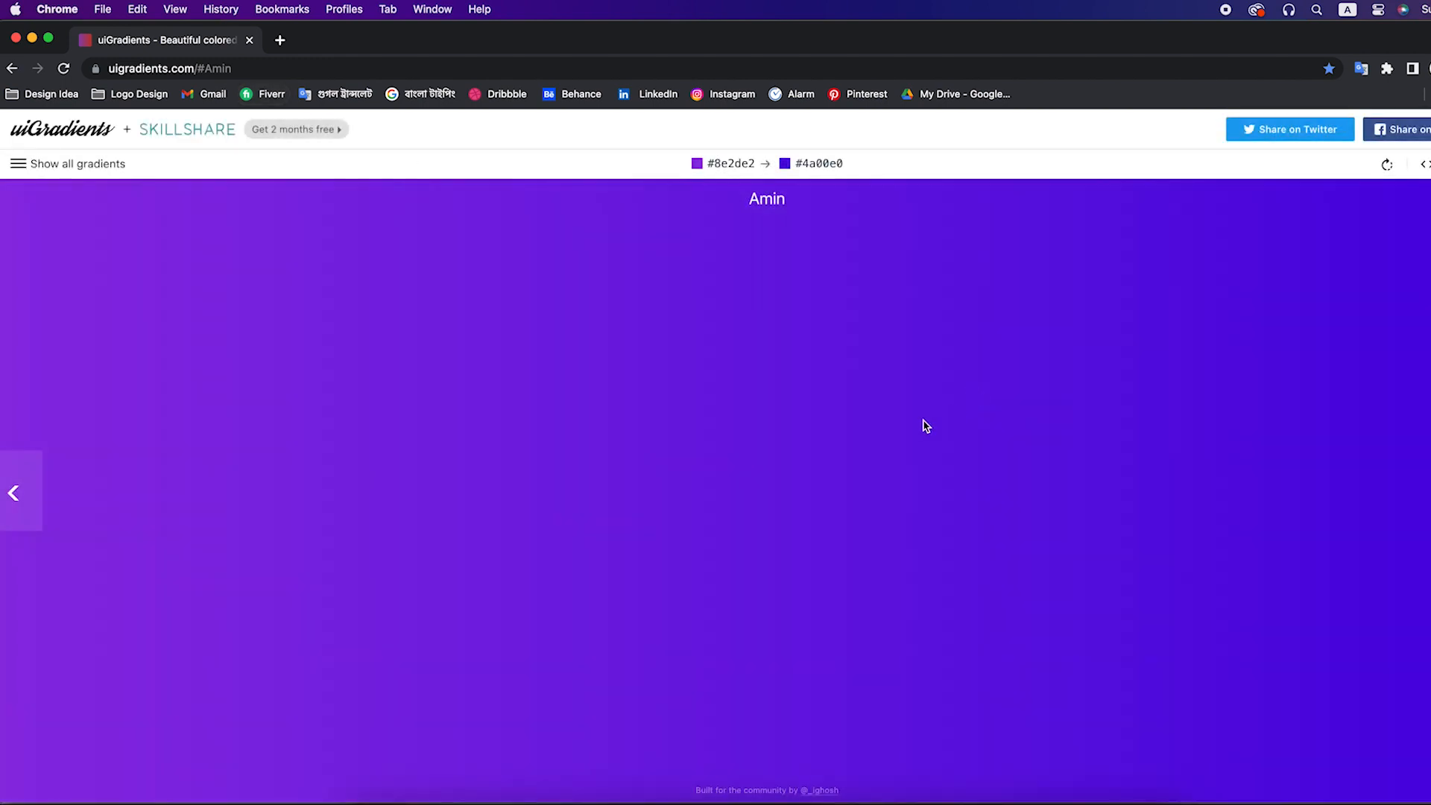
Show all gradients on uiGradients and browse the collection for colour ideas
click(16, 163)
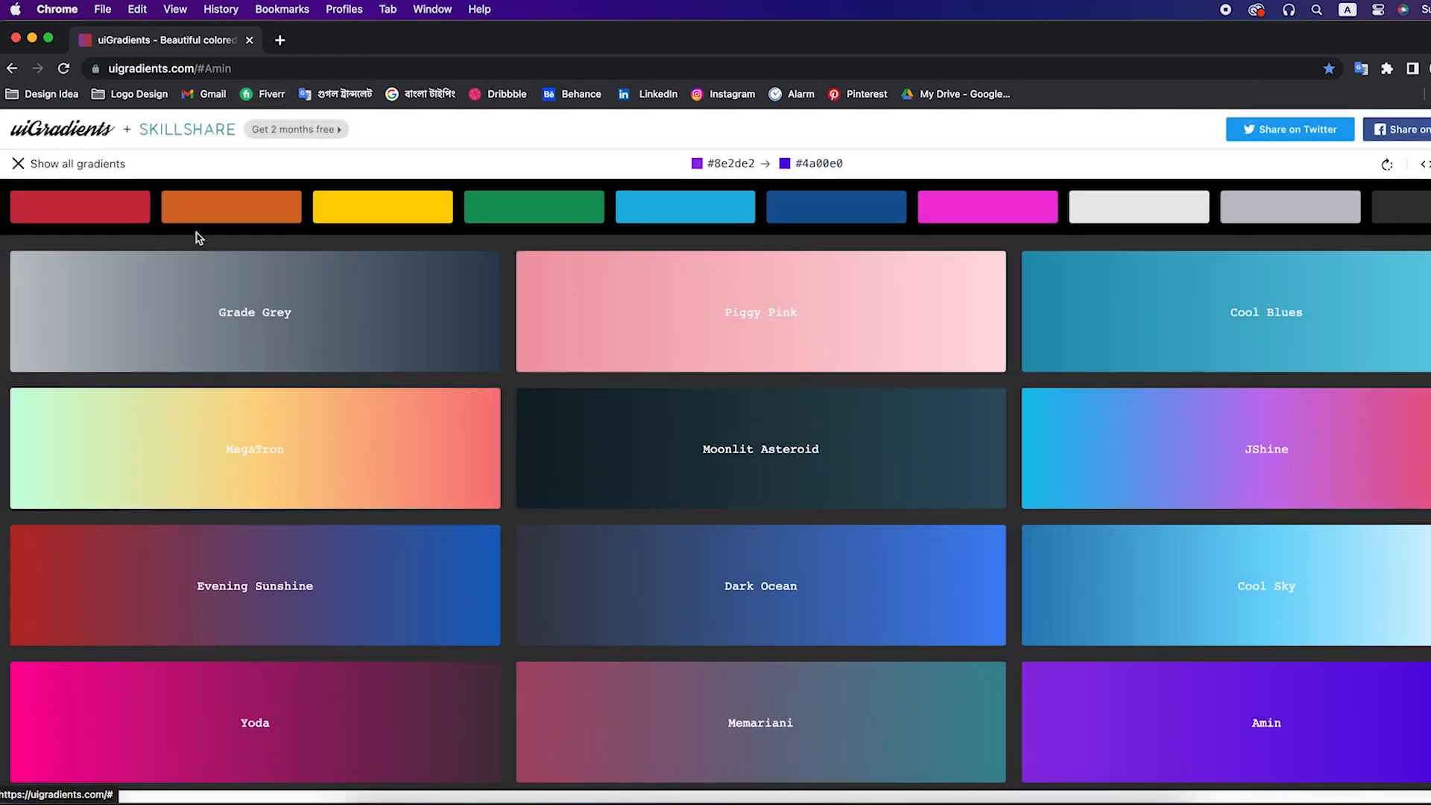
scroll(949, 504, down, 4)
scroll(949, 504, down, 15)
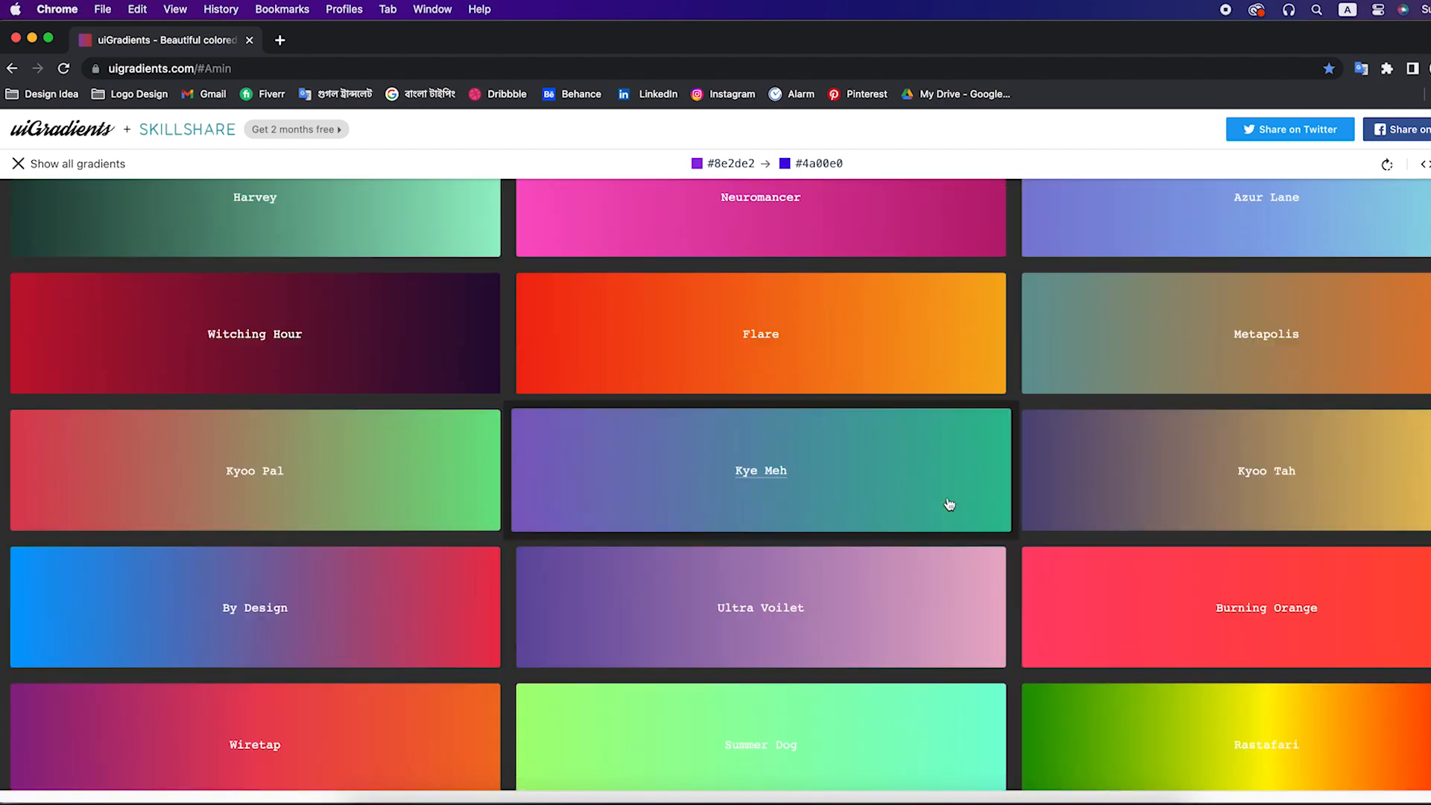
scroll(949, 504, down, 15)
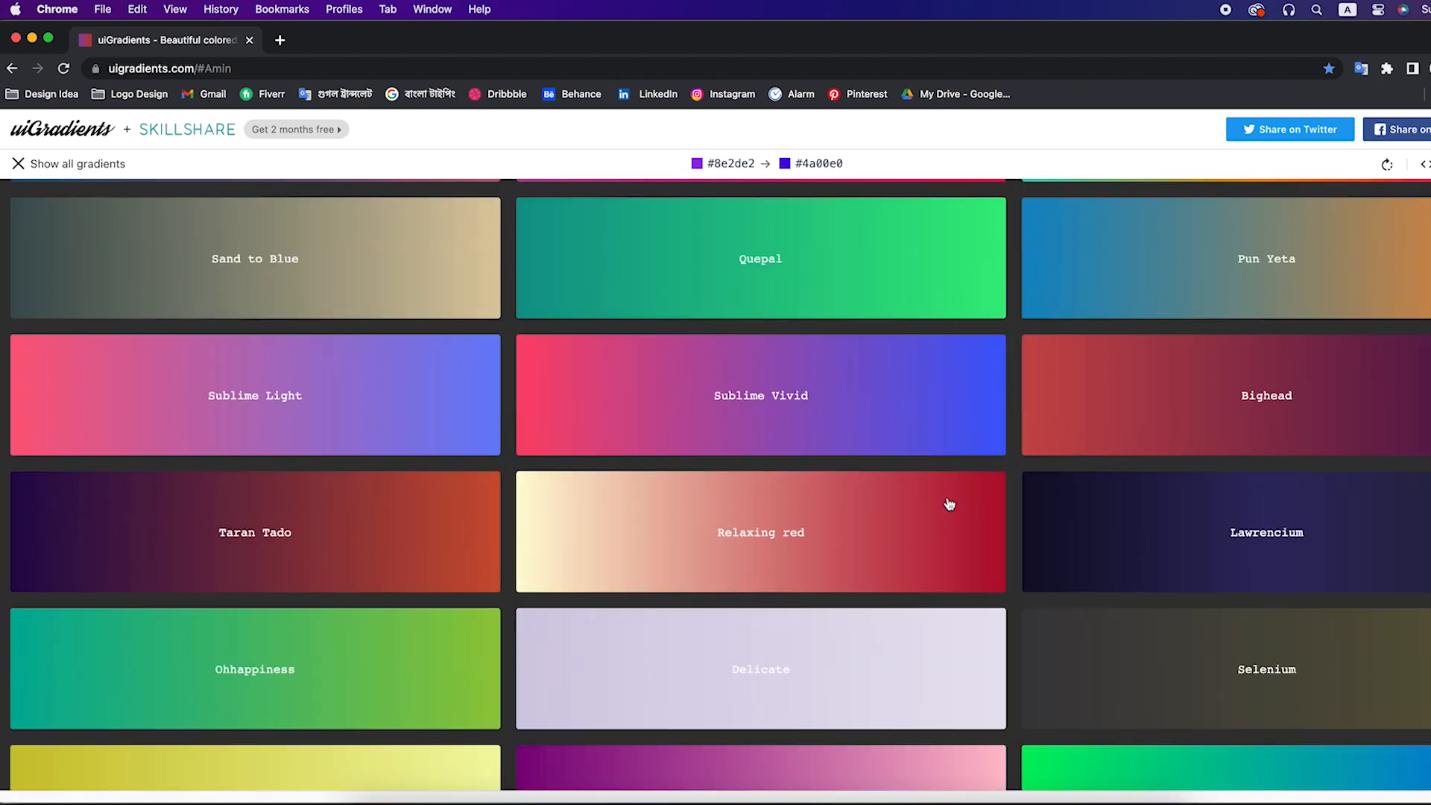
scroll(949, 504, down, 6)
Switch back to Illustrator and fill the black circle chain with the middle red sampled from the palette's red row
key(ctrl+Left)
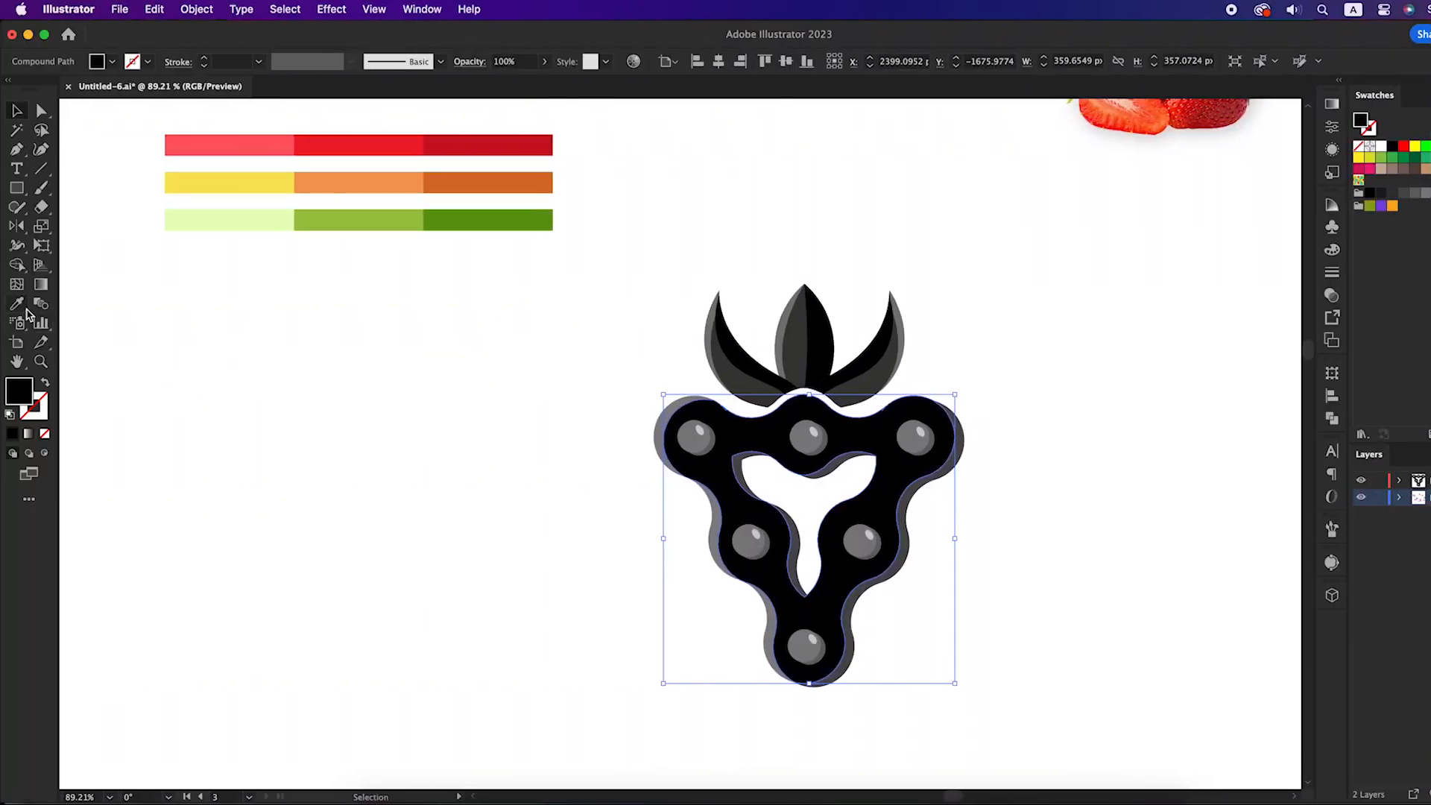
click(24, 311)
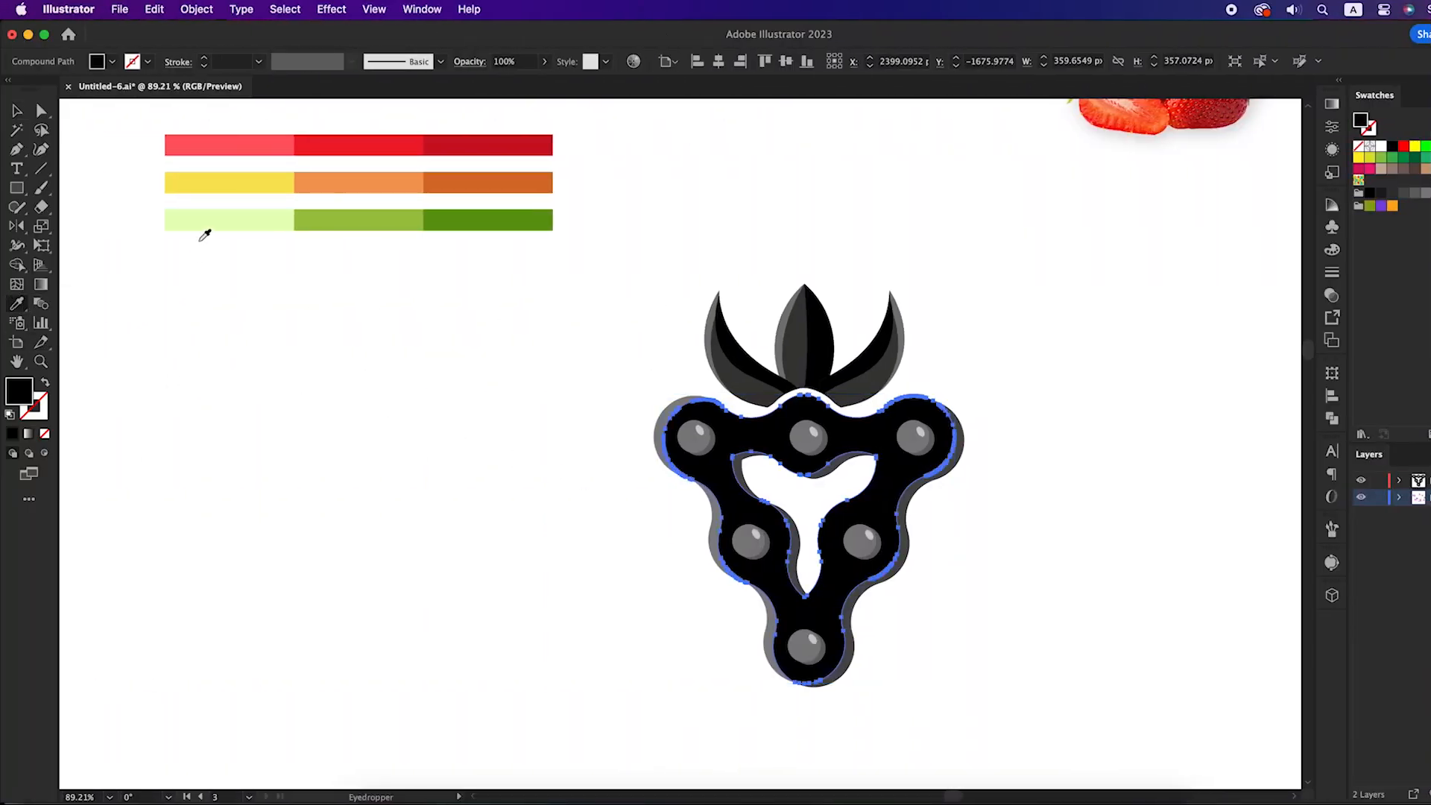
click(337, 141)
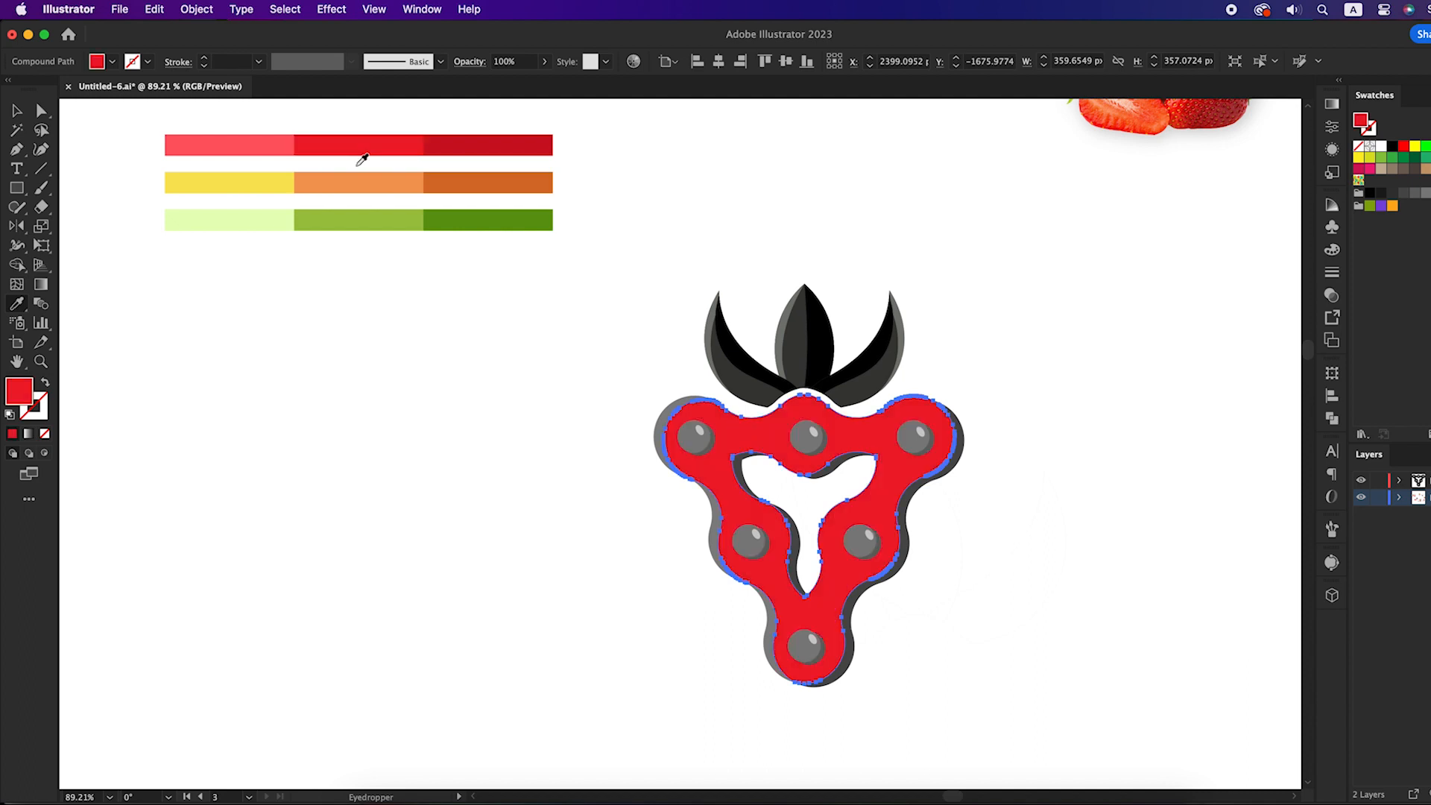
Fill the grey outer highlight along the chain's left edge with the light red sampled from the palette's red row
key(v)
click(596, 519)
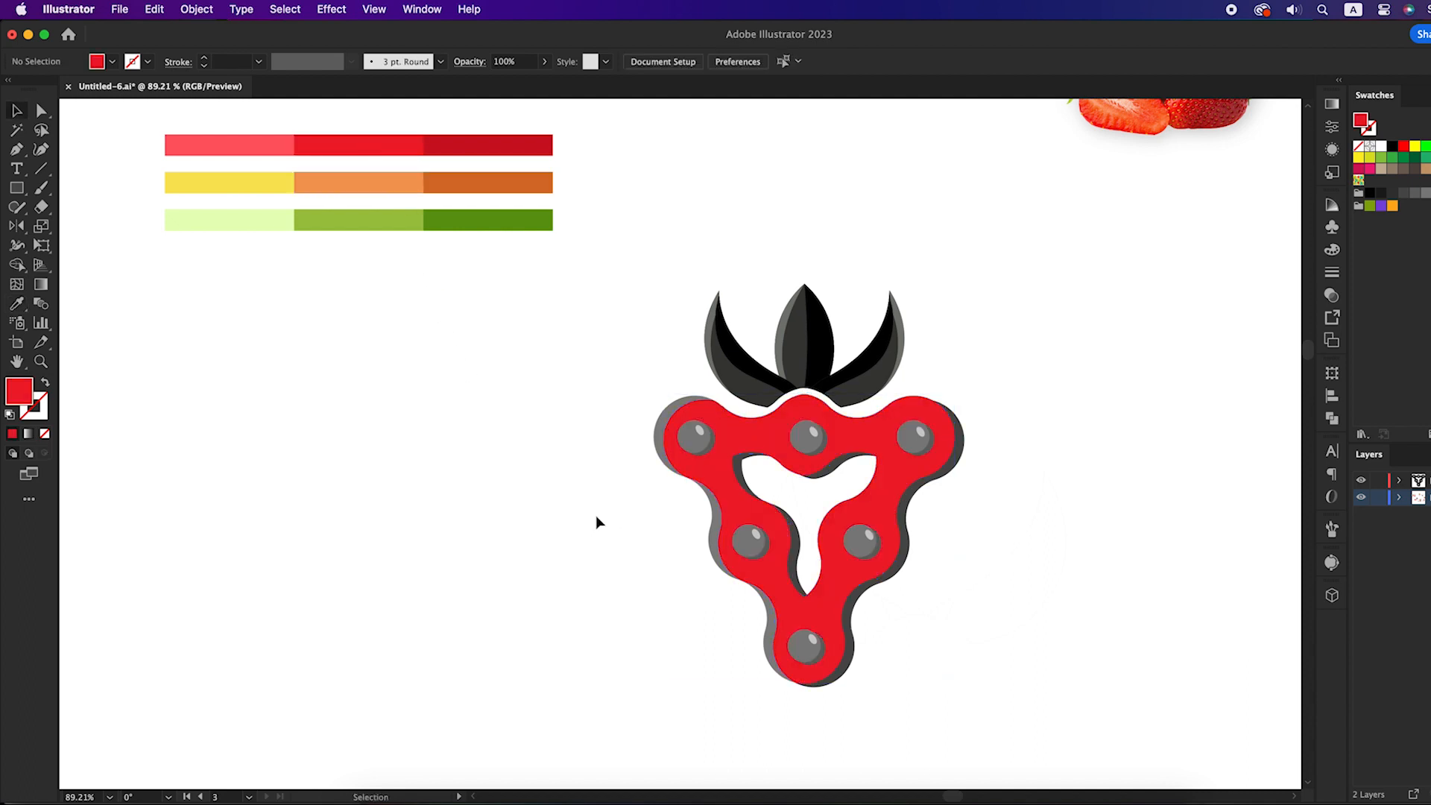
click(709, 508)
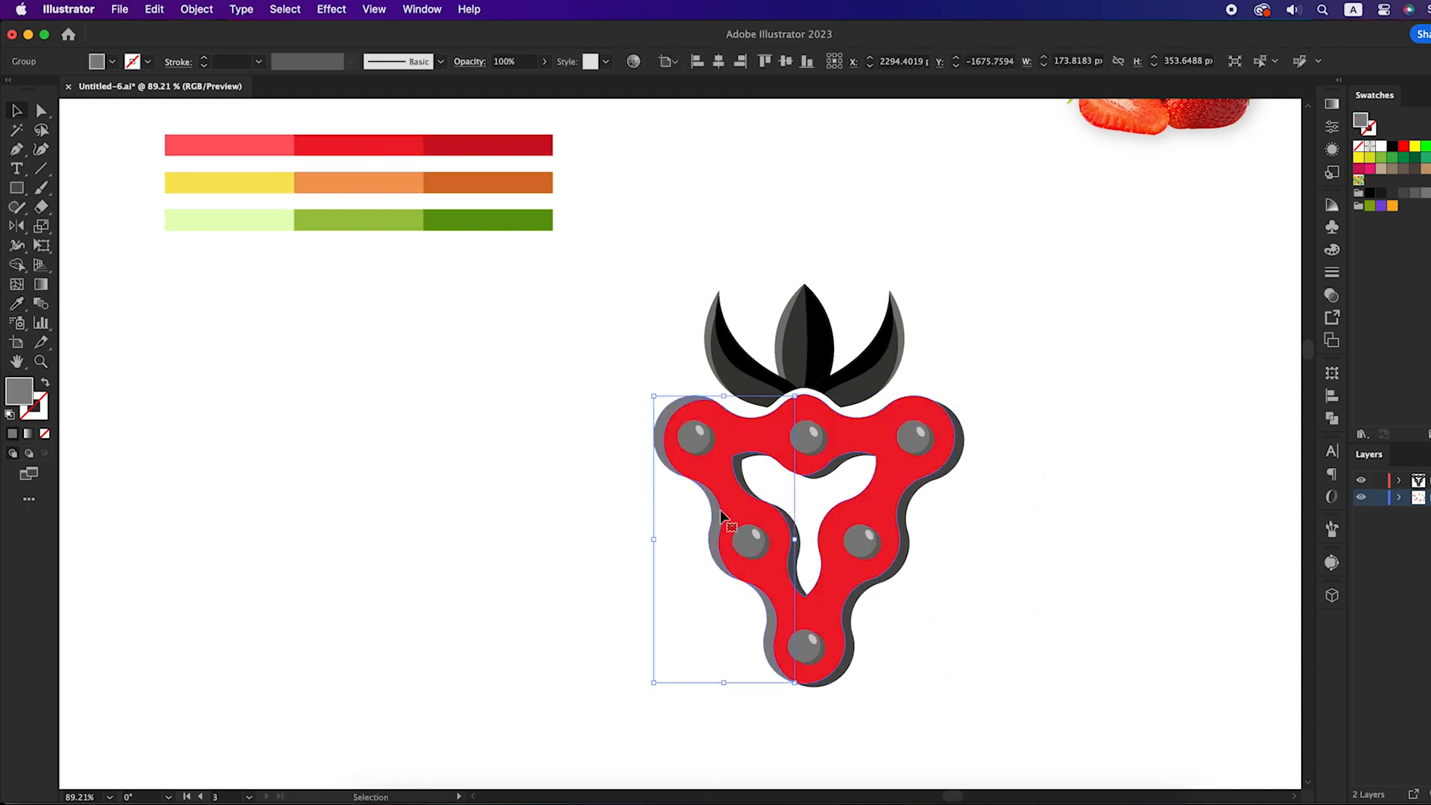
drag(16, 306, 79, 298)
click(256, 138)
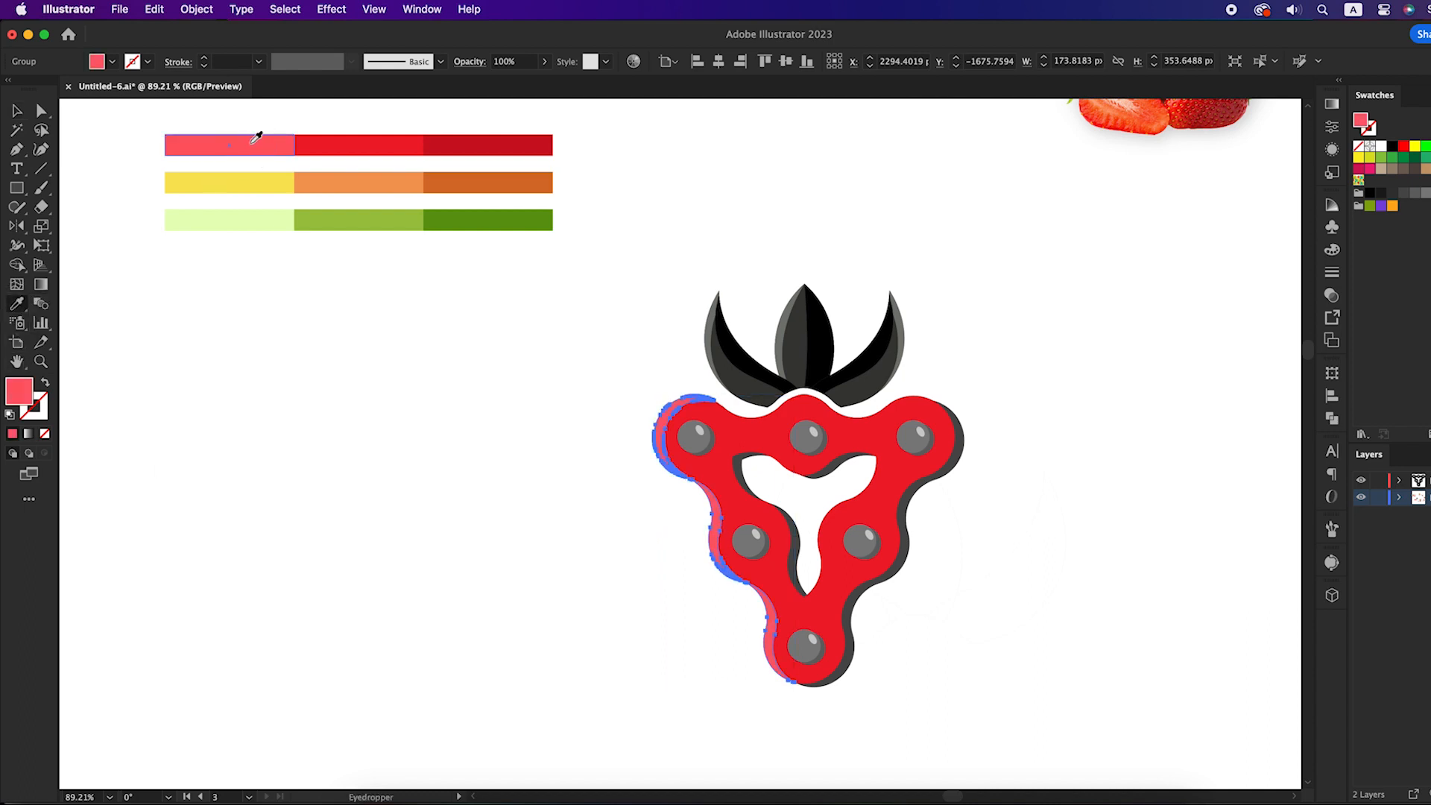
key(v)
click(319, 313)
Fill the chain's dark grey shadow shape with the dark red from the palette, undoing the accidental move of the shape
click(744, 473)
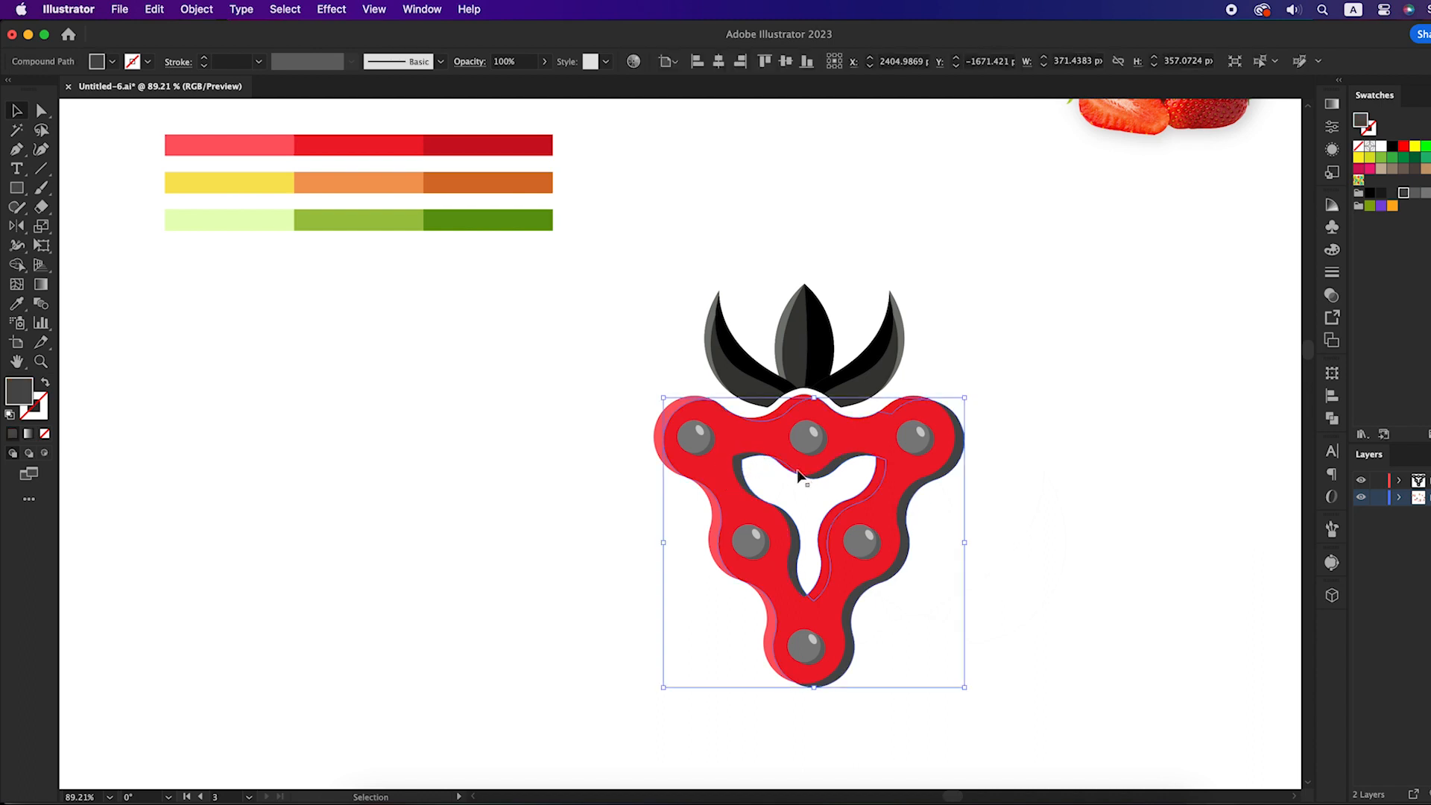
drag(745, 473, 872, 479)
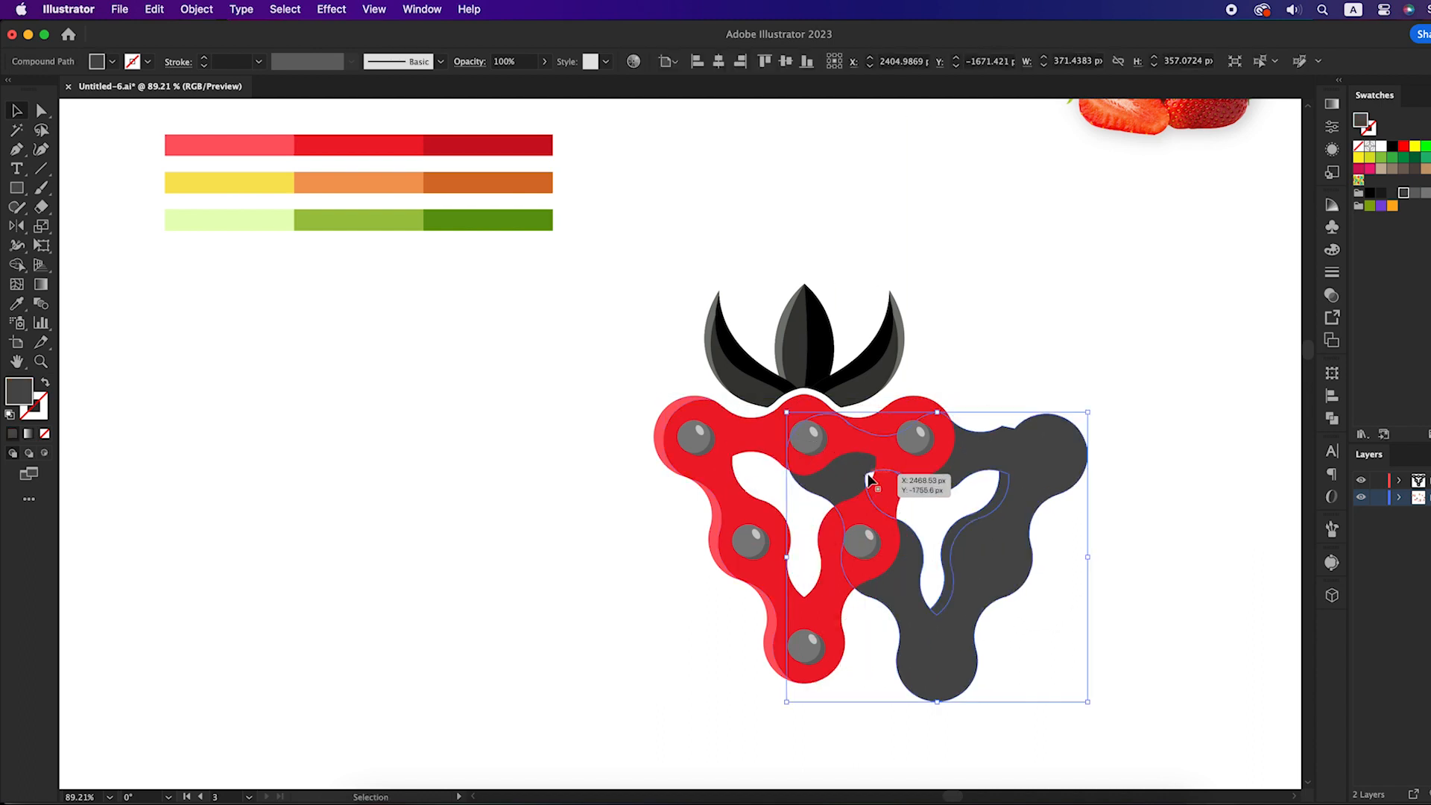
key(super+z)
click(17, 303)
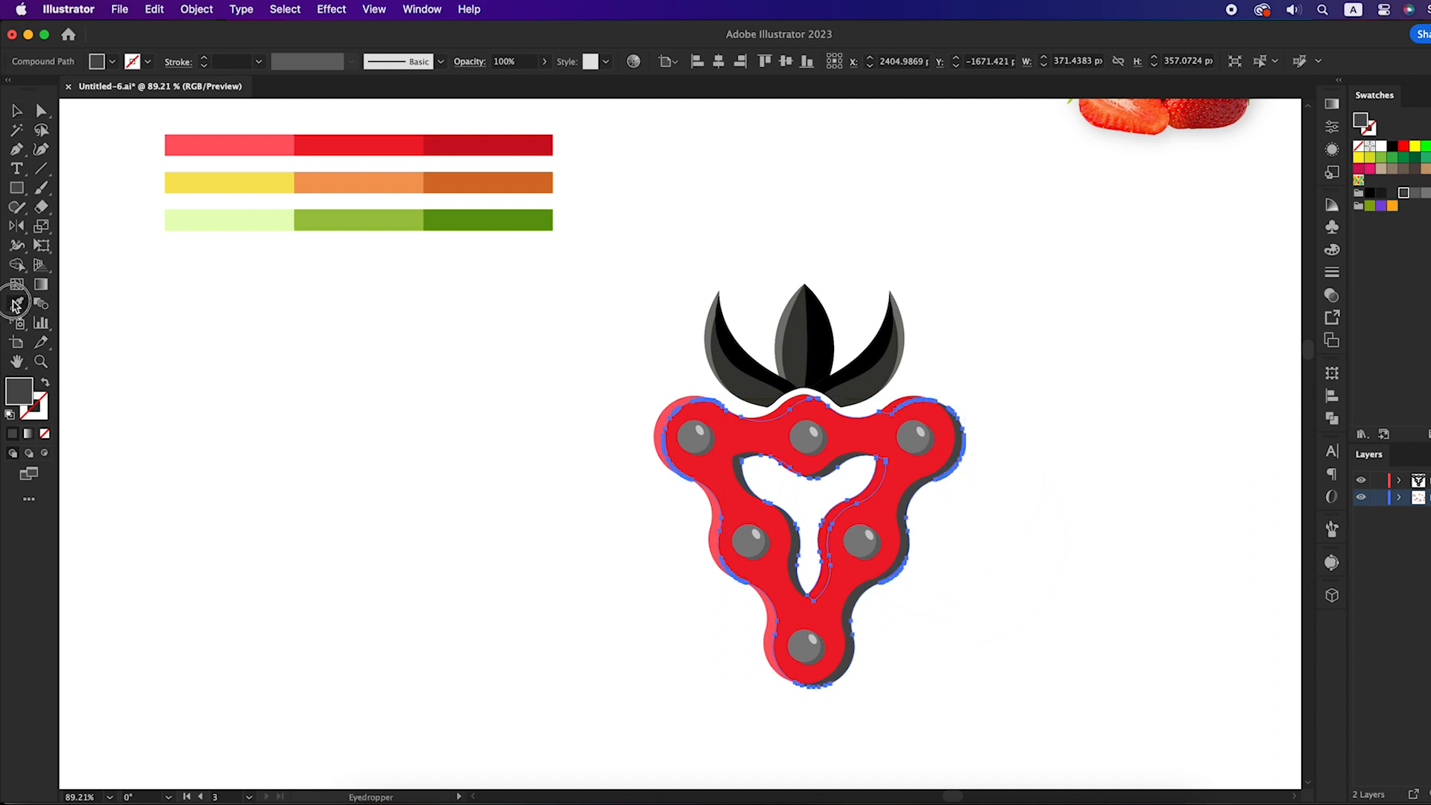
click(460, 139)
key(v)
click(494, 450)
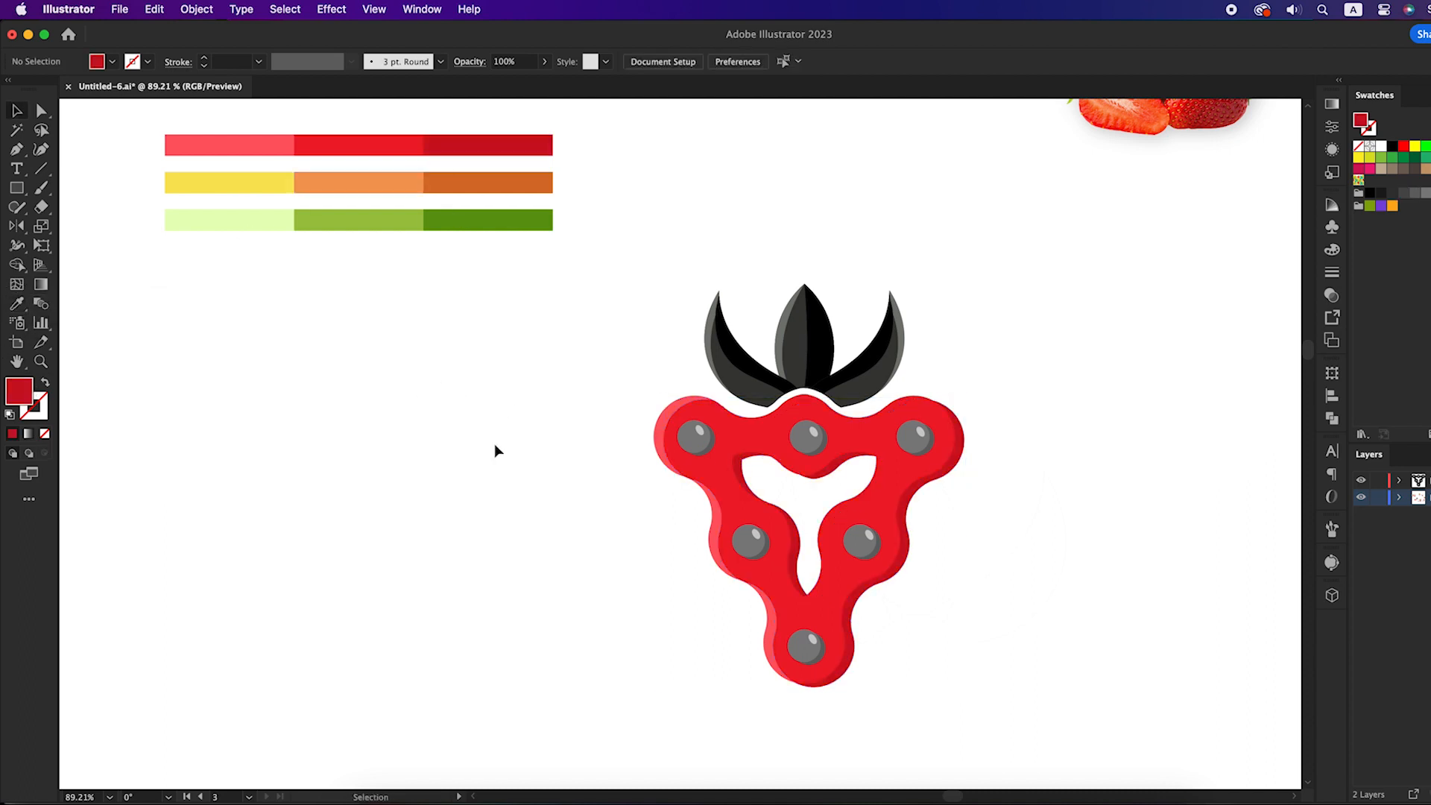
Fill the six grey seed circles with the palette's middle orange, undoing the accidental move of their group
click(704, 445)
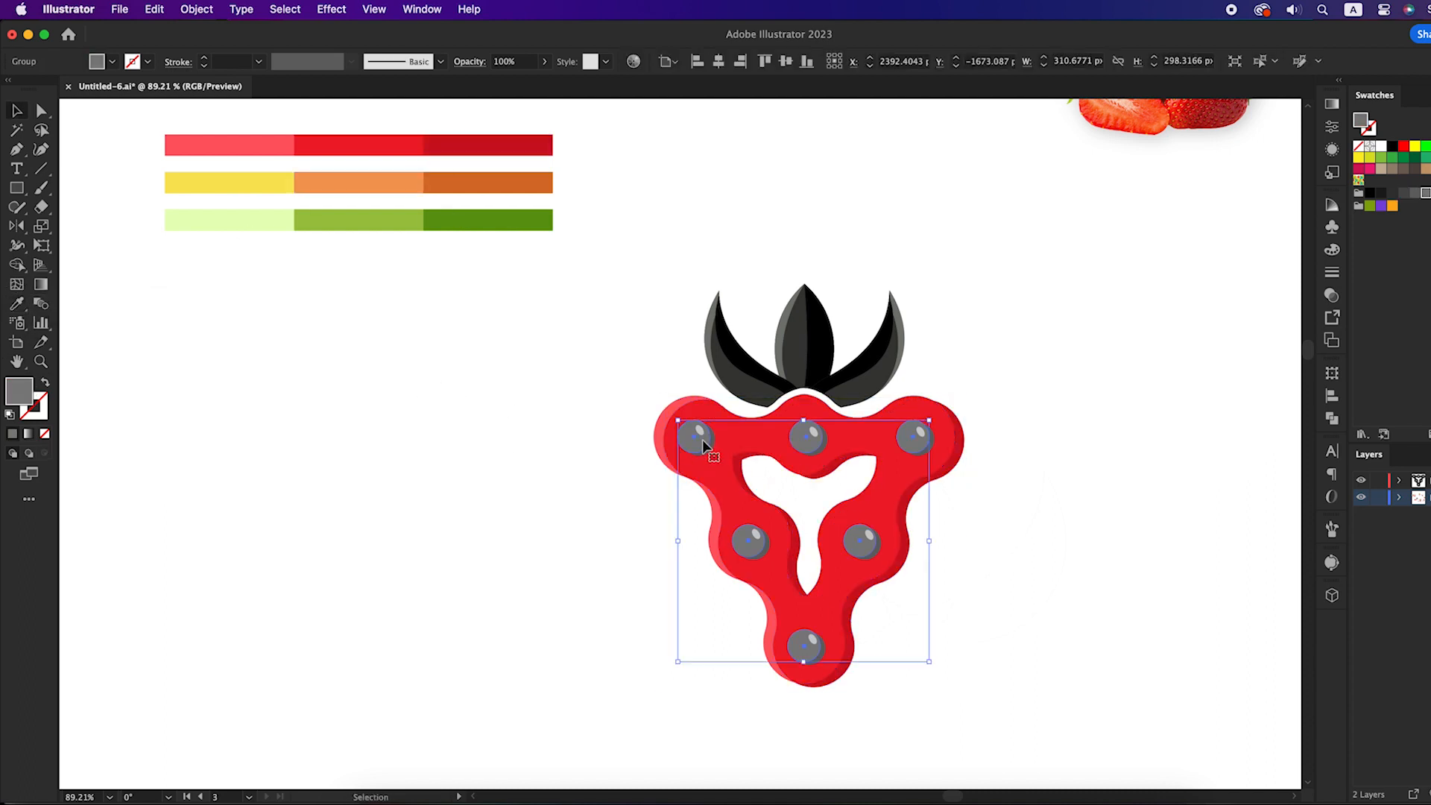
drag(703, 440, 692, 475)
key(super+z)
drag(18, 306, 104, 311)
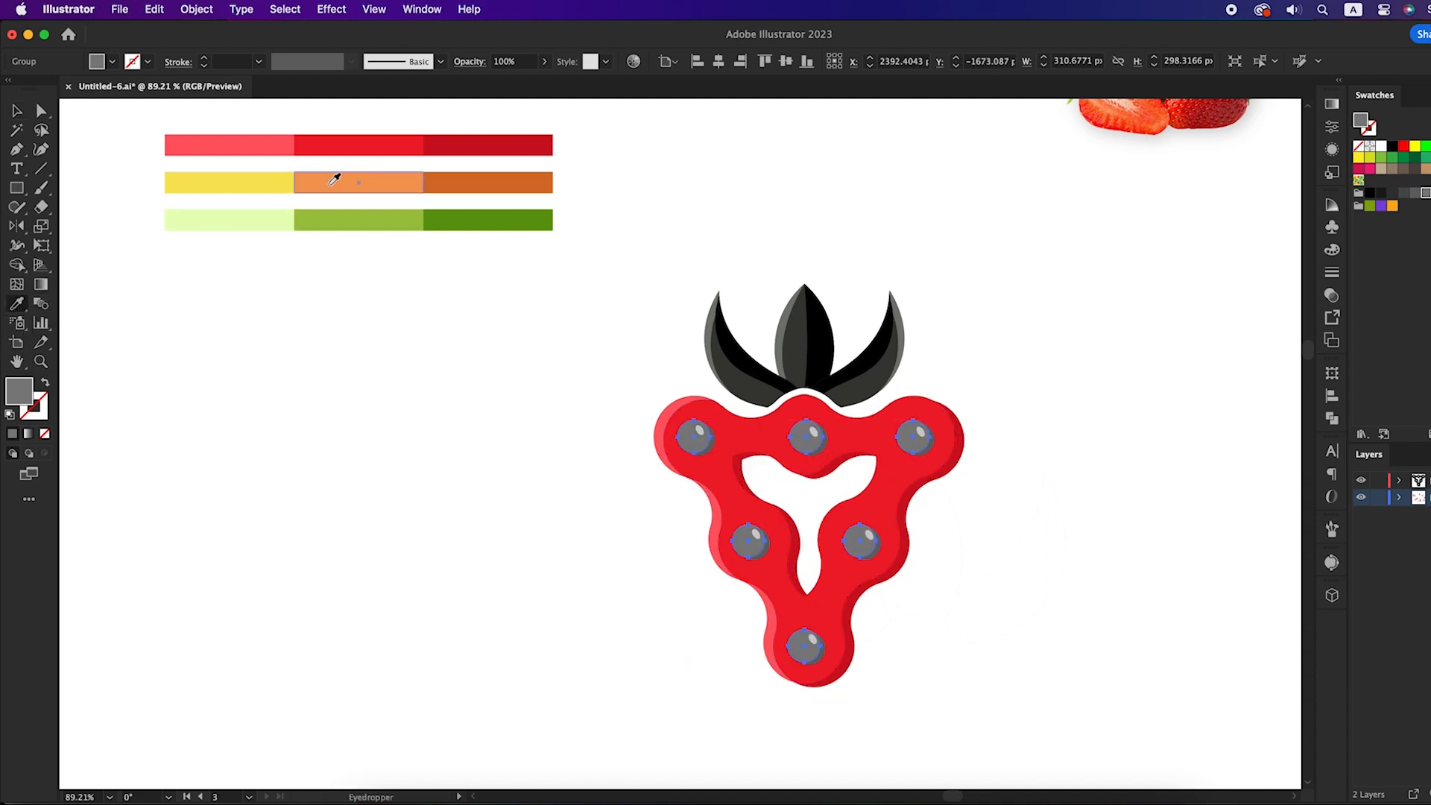
click(387, 184)
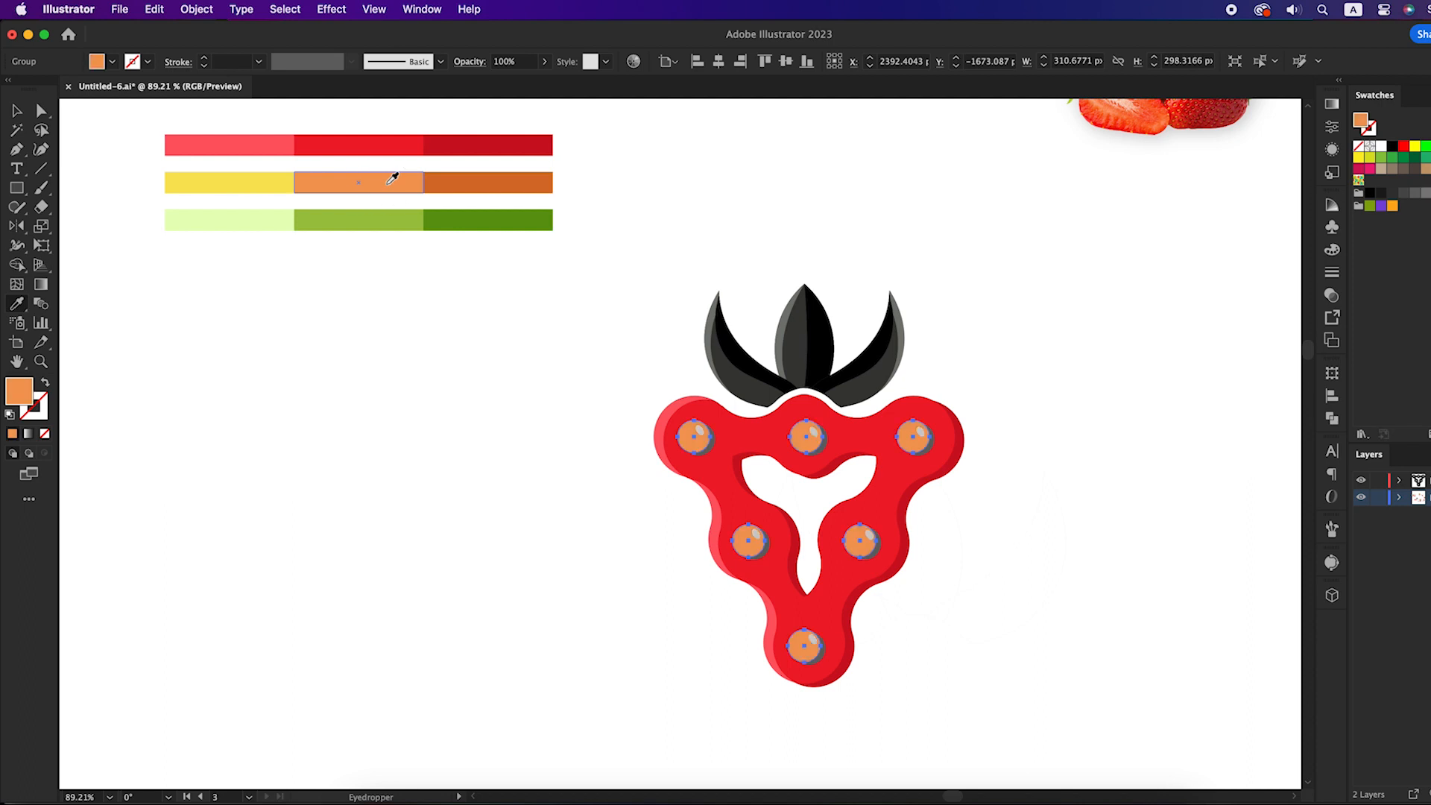
key(v)
click(411, 278)
Select the small highlight ellipses on all six seeds and fill them with the yellow sampled from the palette
click(700, 430)
shift+click(814, 435)
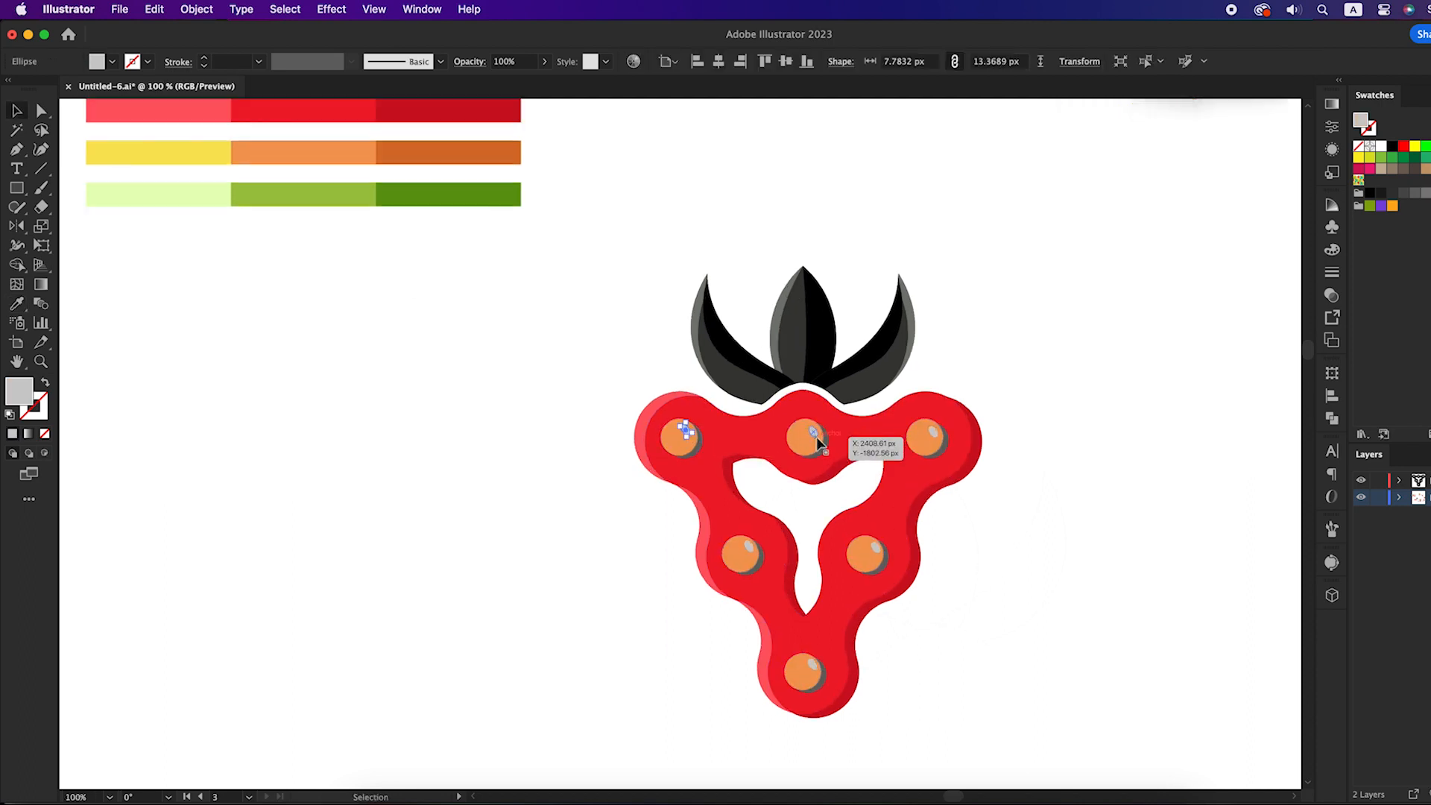
scroll(816, 437, up, 3)
shift+click(920, 431)
shift+click(904, 604)
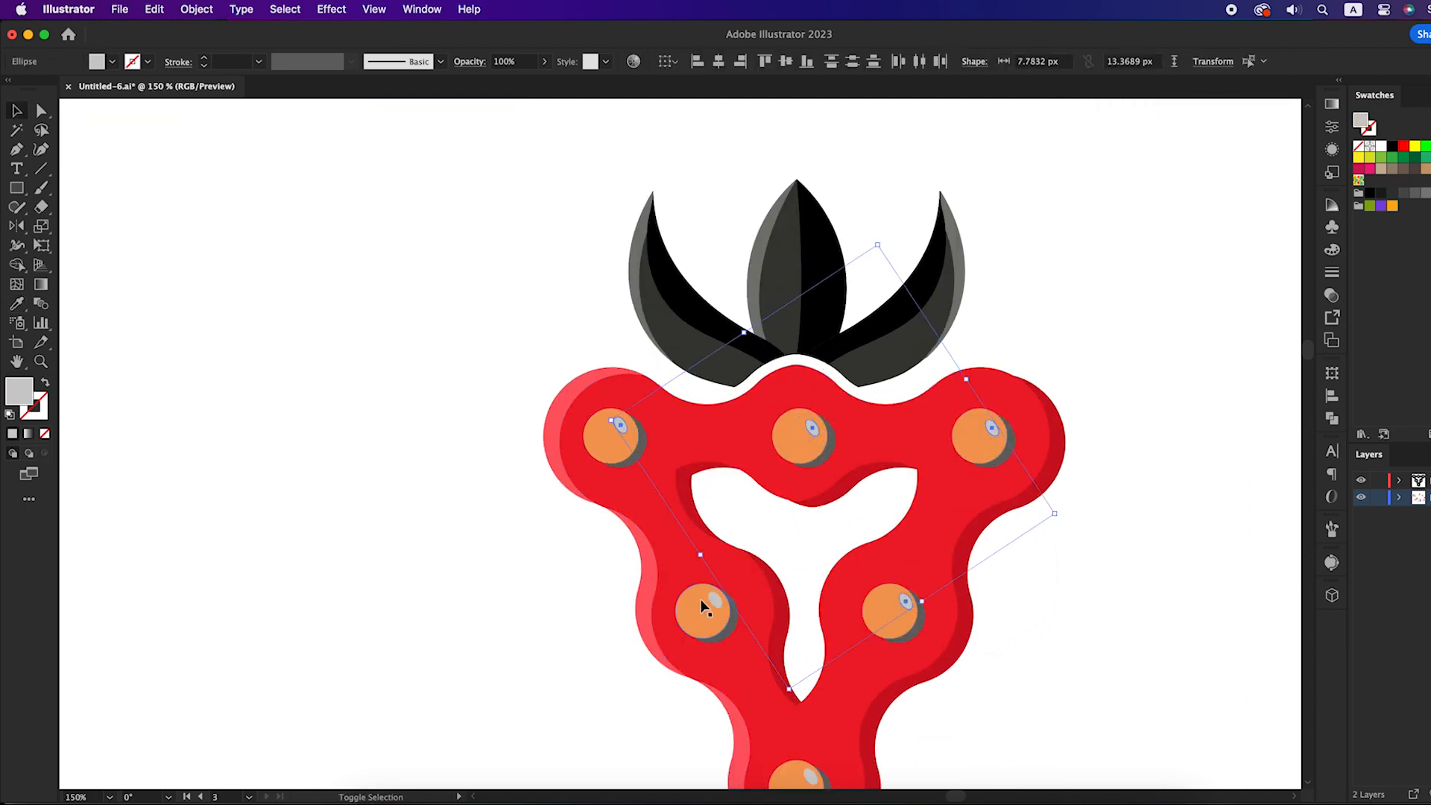
shift+click(704, 603)
scroll(702, 610, down, 3)
shift+click(813, 772)
scroll(788, 632, down, 2)
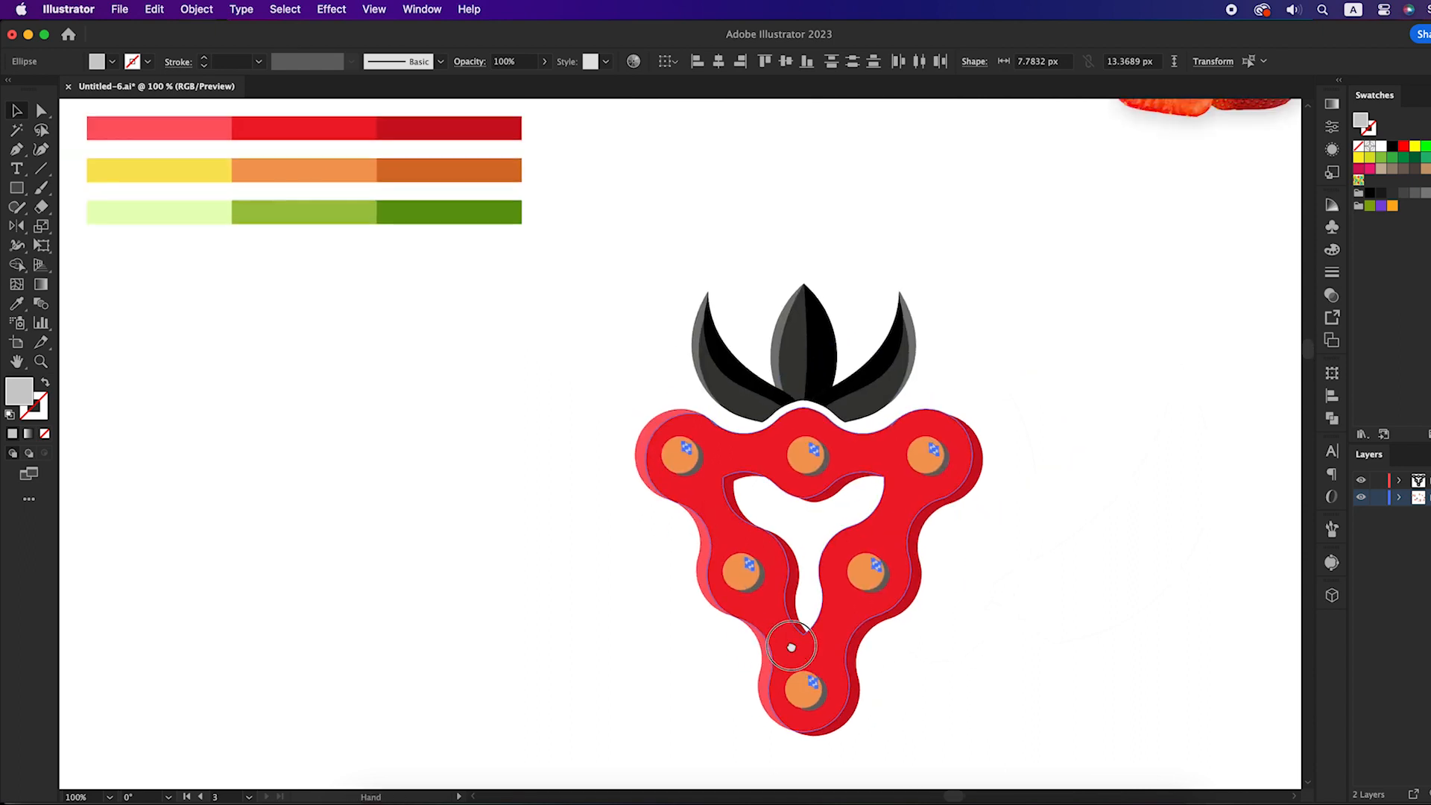
click(16, 303)
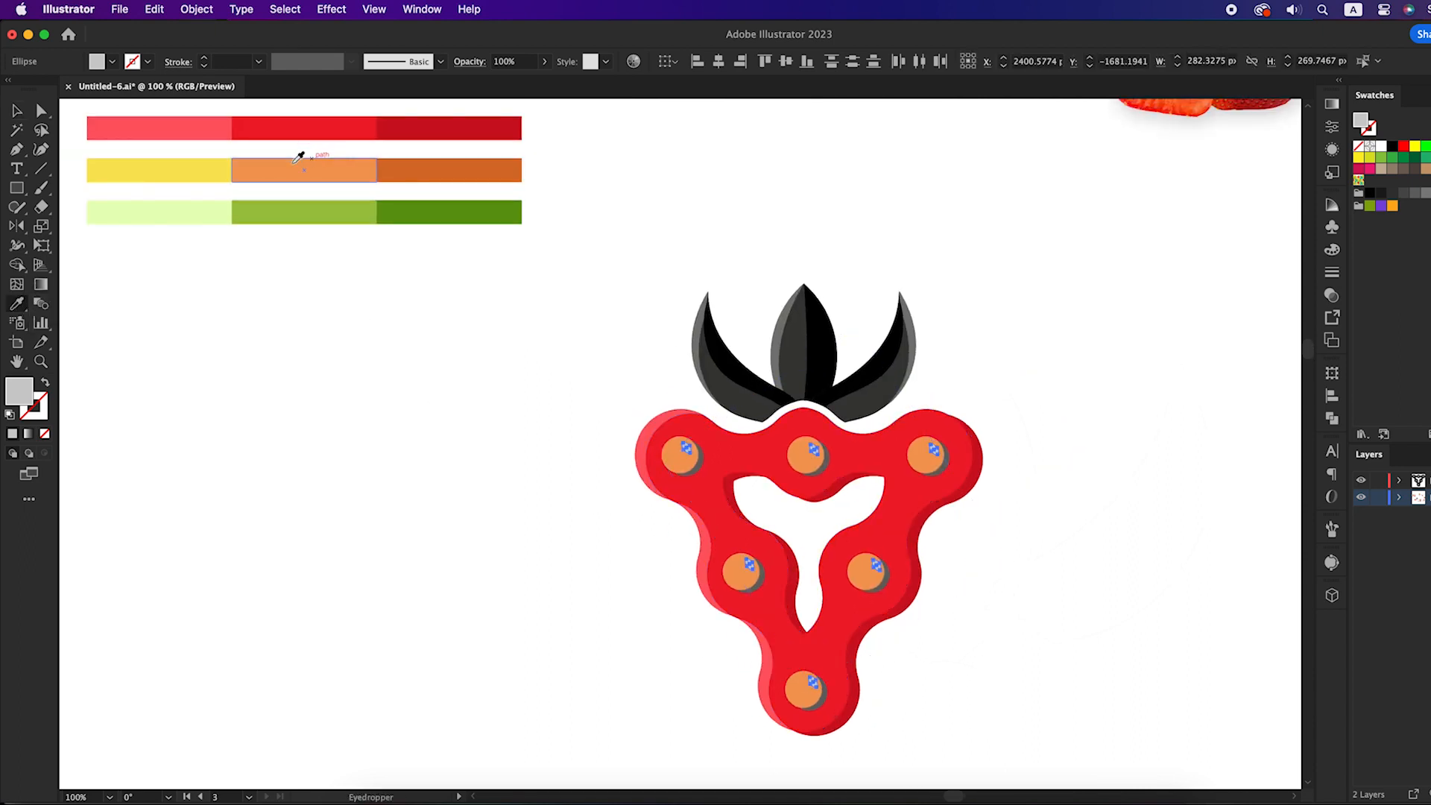
click(222, 170)
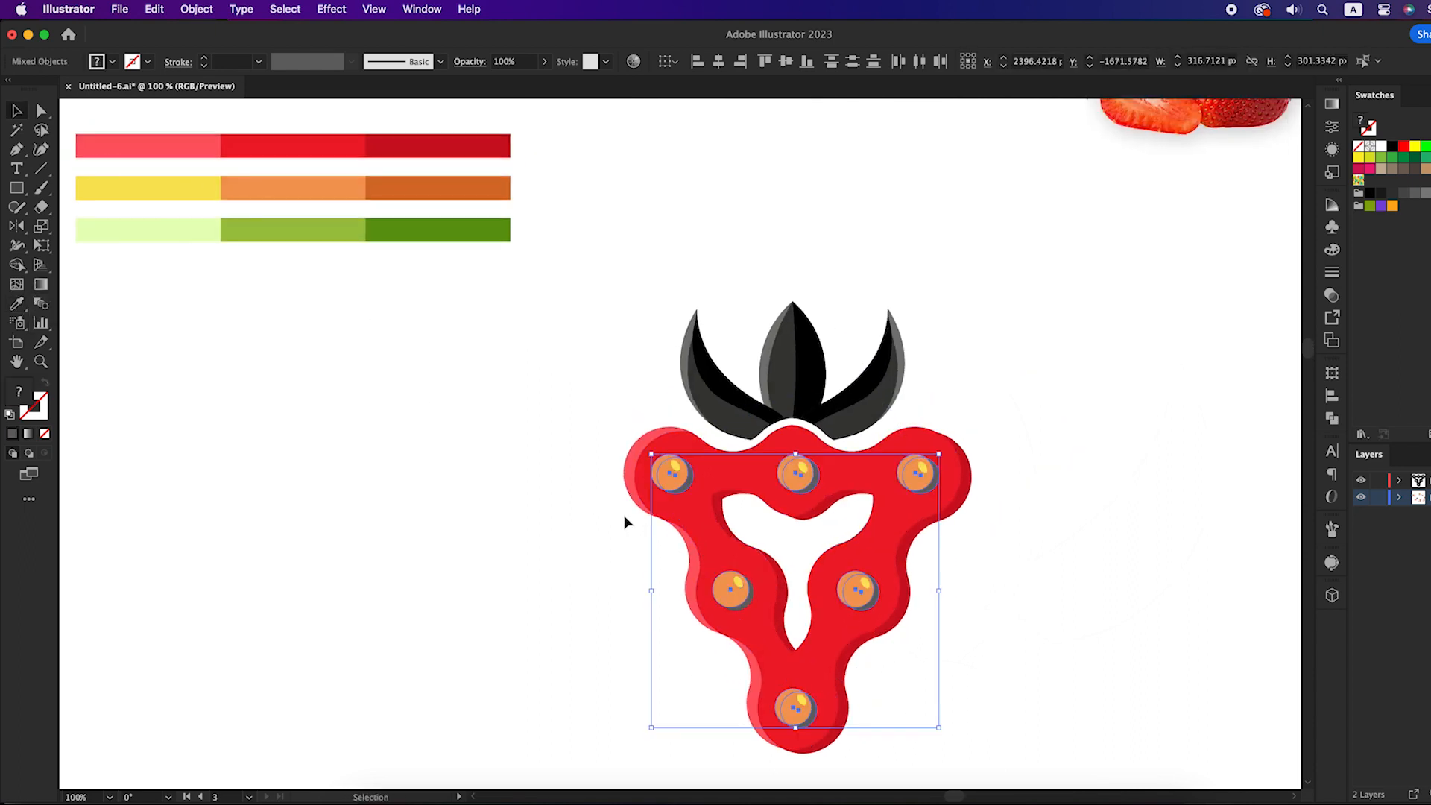
click(624, 516)
Select the grey shadow circles behind all six seeds and fill them with the dark orange from the palette
scroll(775, 503, up, 1)
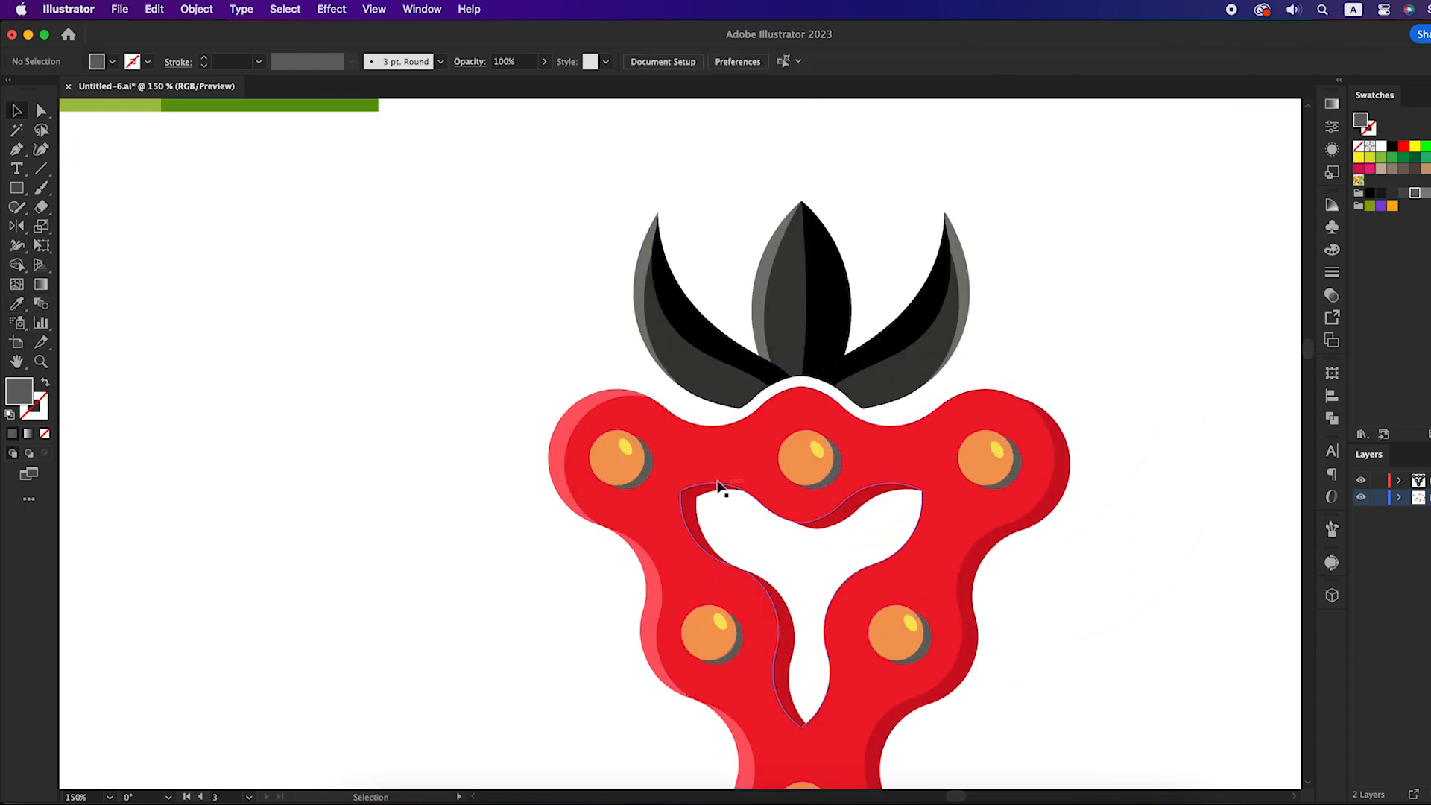
click(646, 473)
shift+click(839, 474)
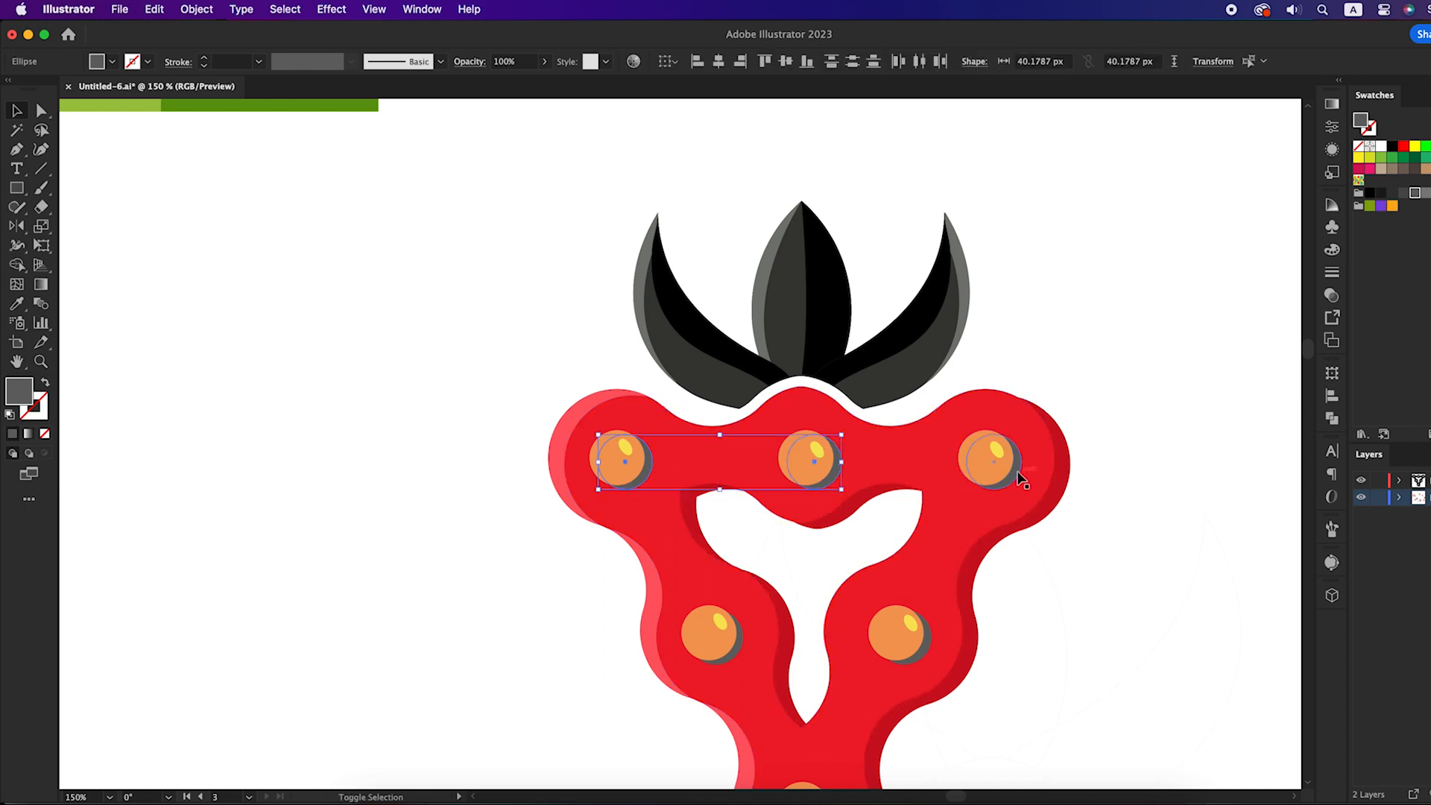
shift+click(988, 458)
scroll(974, 512, down, 2)
shift+click(891, 553)
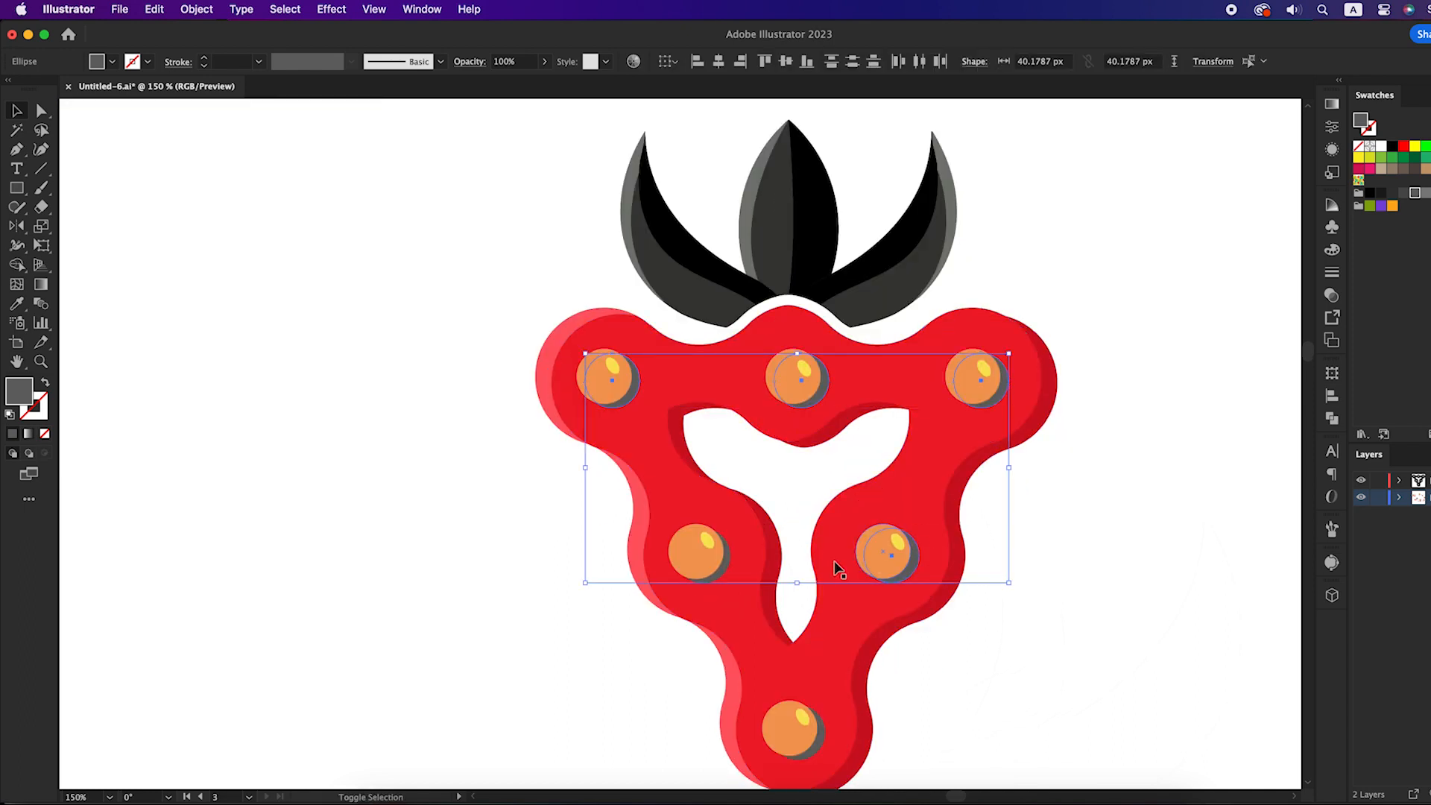
shift+click(728, 556)
shift+click(820, 726)
scroll(820, 727, down, 2)
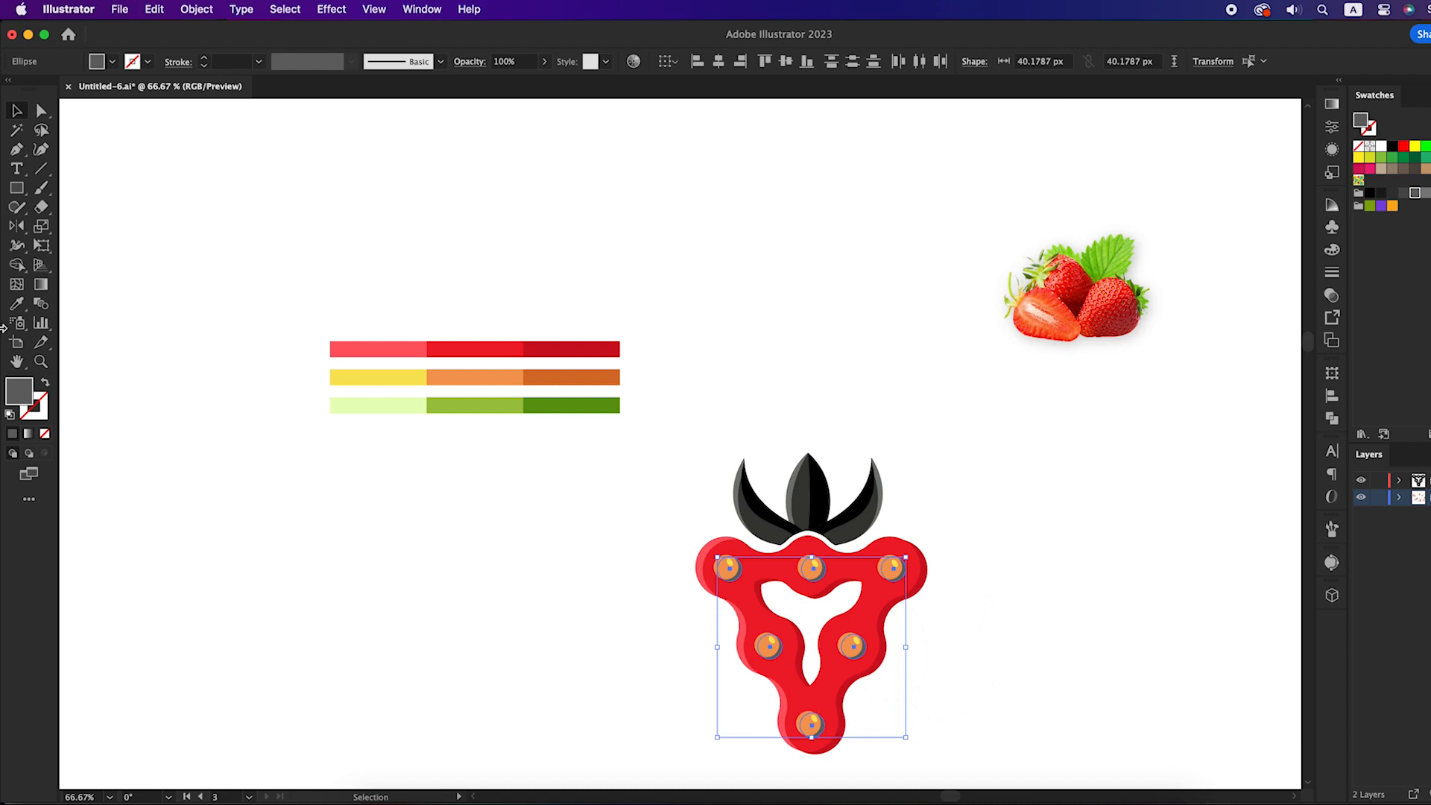
drag(17, 303, 82, 298)
click(568, 369)
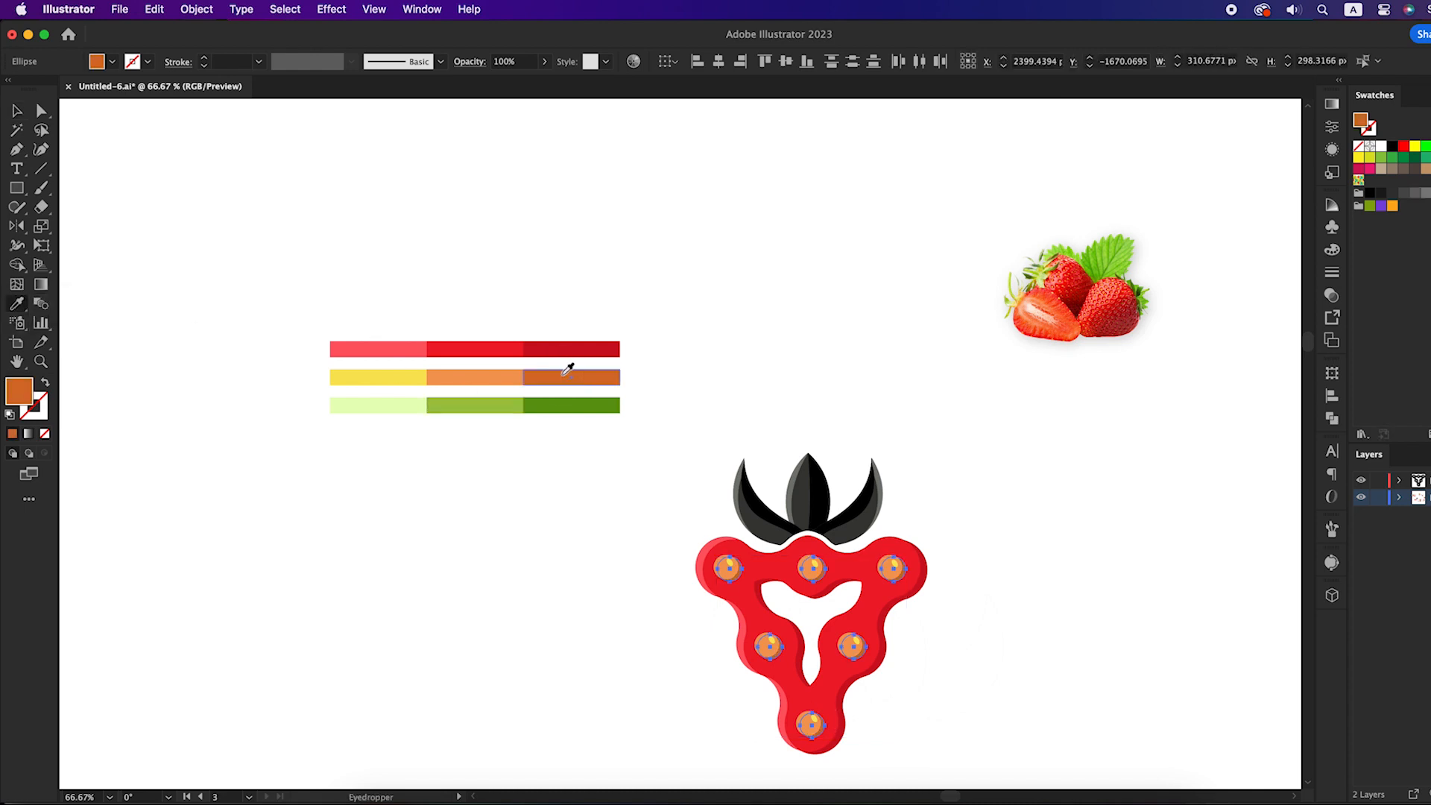
key(v)
click(991, 559)
Ungroup the leaf crown so that its individual shapes can be selected
scroll(965, 577, up, 1)
drag(942, 589, 1048, 492)
click(750, 330)
right_click(749, 323)
click(799, 552)
click(980, 459)
Fill the dark grey base shapes of the three leaves with the middle green sampled from the palette
click(823, 406)
shift+click(868, 458)
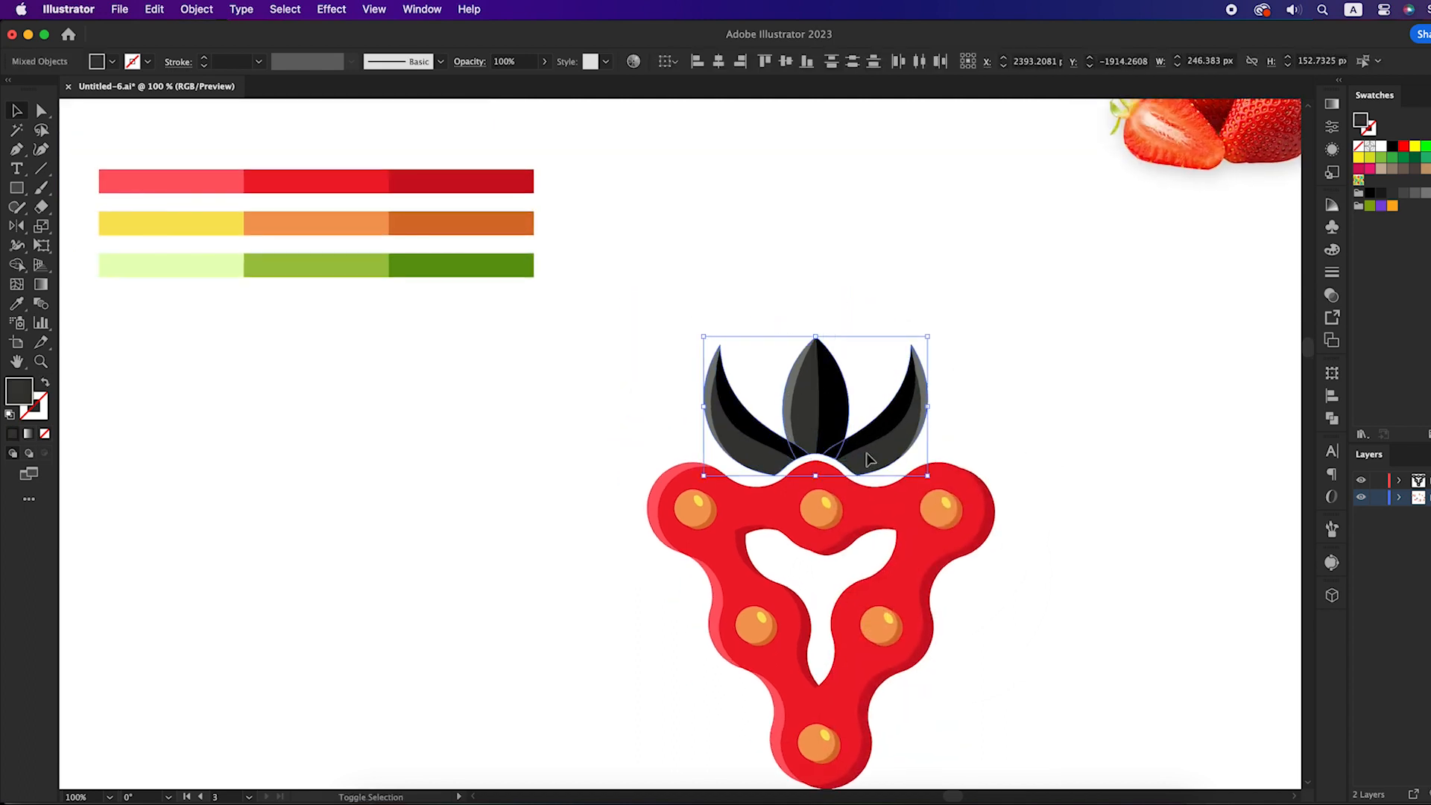
click(16, 303)
click(281, 265)
key(v)
click(694, 395)
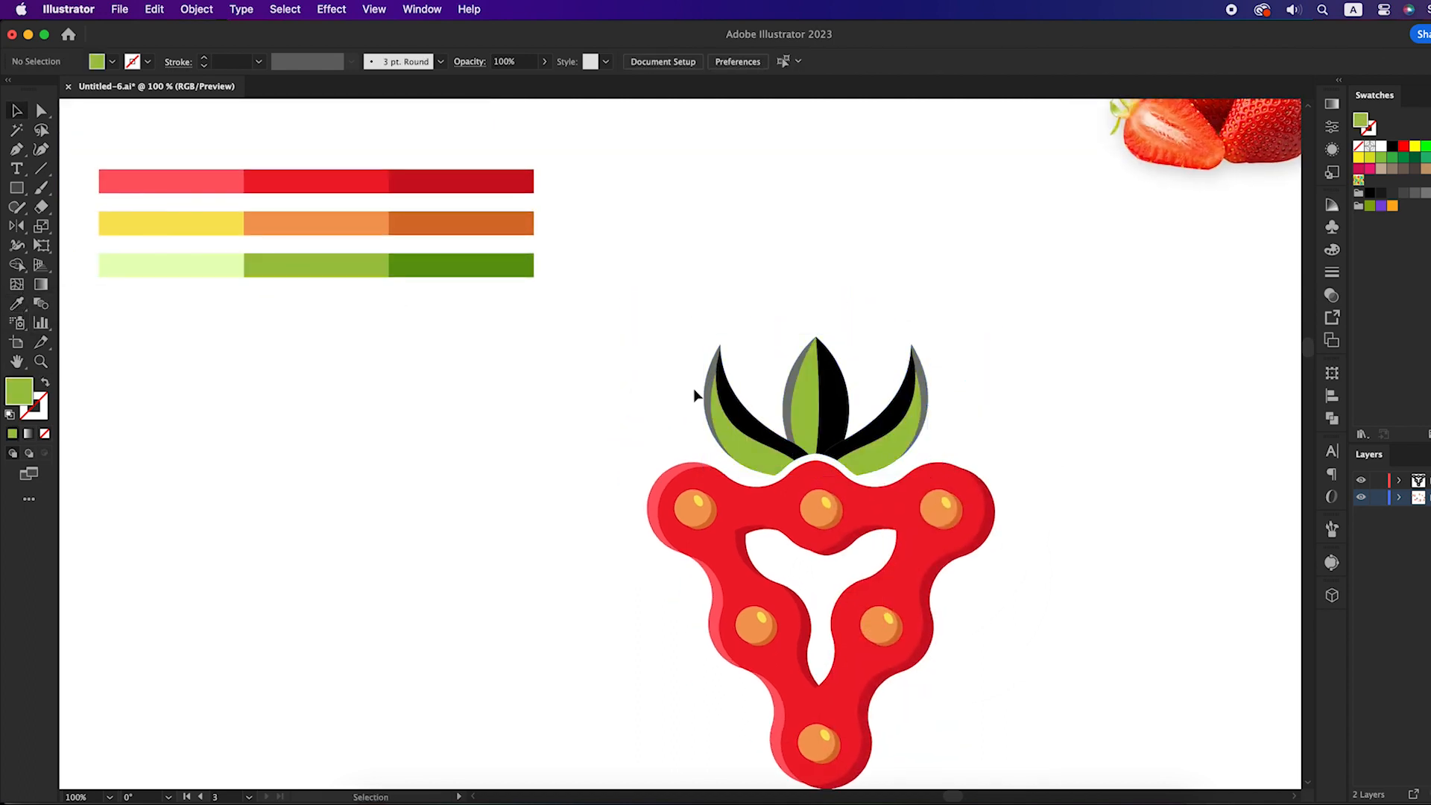
Fill the grey outer-edge highlights of the three leaves with the light green sampled from the palette
click(708, 395)
shift+click(787, 400)
shift+click(922, 395)
click(17, 304)
click(178, 265)
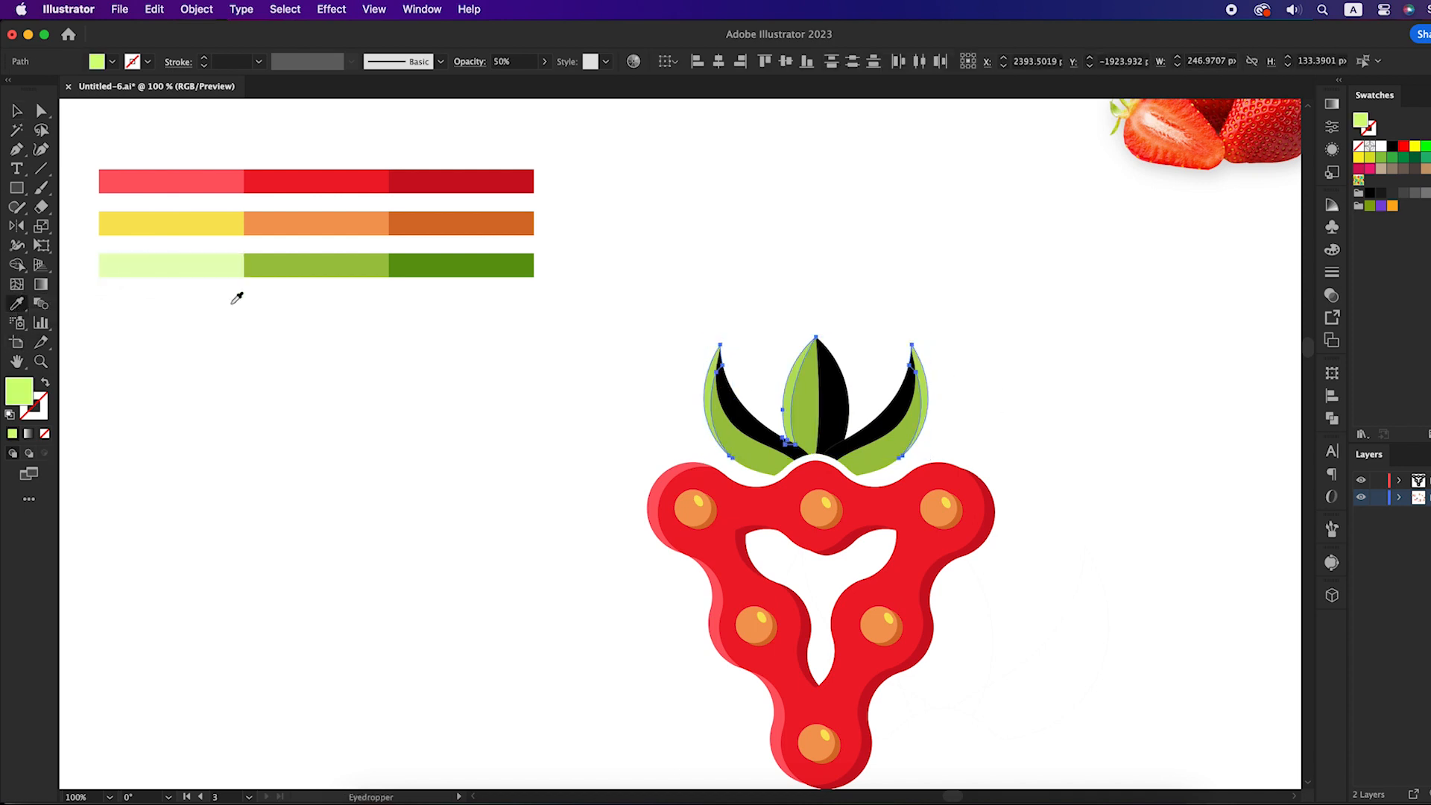
key(v)
Fill the black shading shapes of the three leaves with the dark green sampled from the palette
click(768, 431)
shift+click(834, 410)
shift+click(897, 410)
click(17, 303)
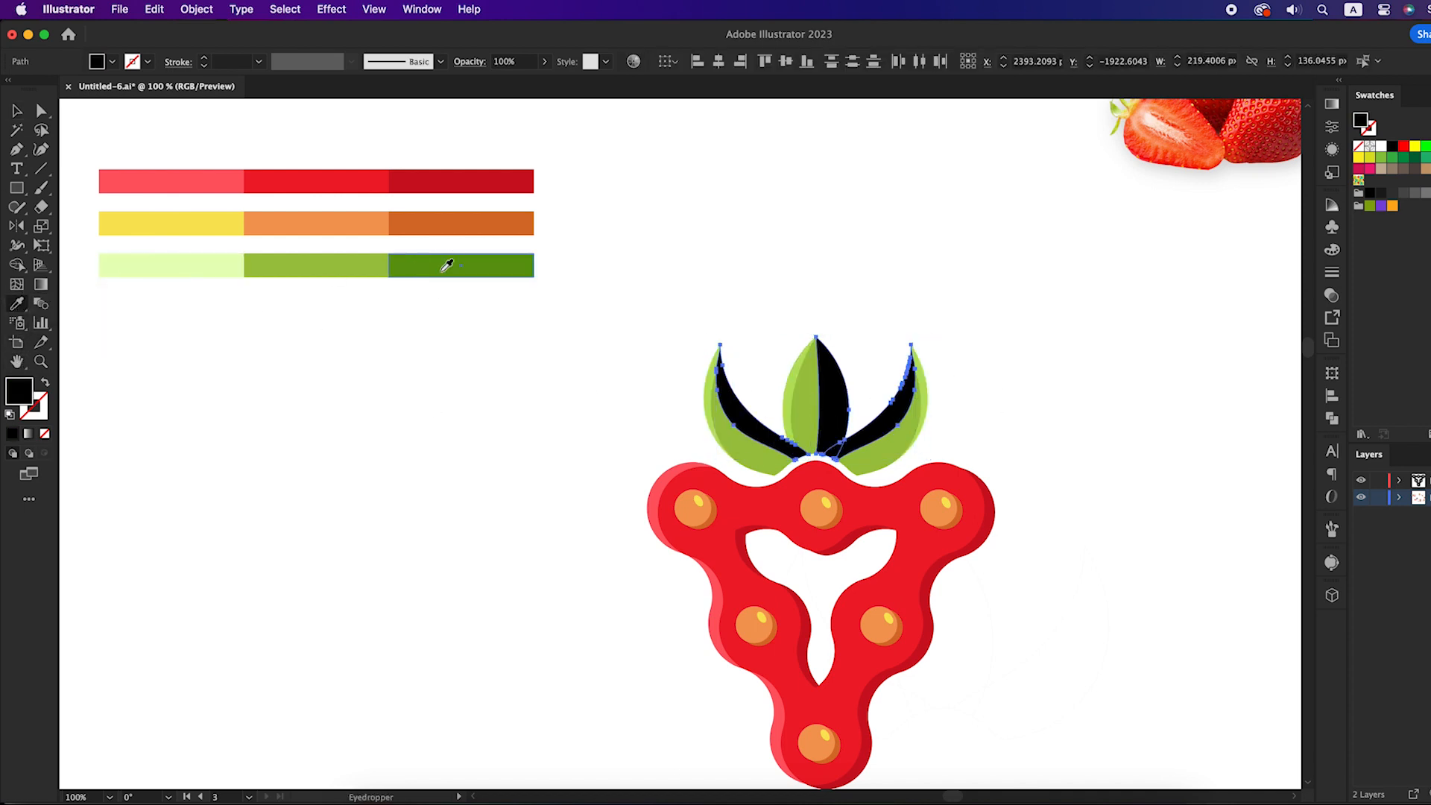
click(447, 266)
Select the entire strawberry logo, chain, seeds and leaf crown, and group it into one object
scroll(529, 336, down, 2)
scroll(529, 335, right, 1)
key(v)
drag(544, 297, 939, 758)
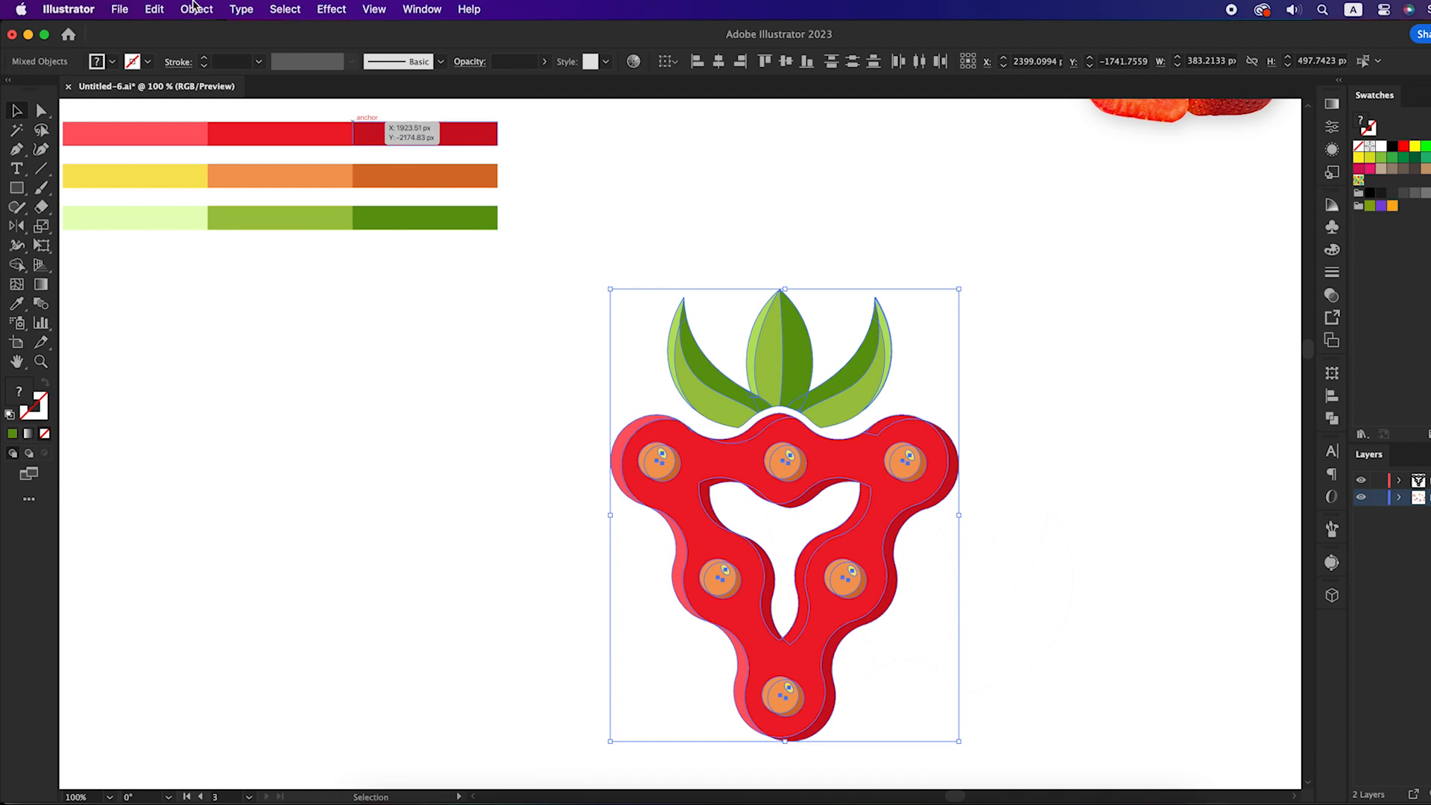
click(195, 9)
click(227, 112)
click(551, 412)
drag(751, 596, 792, 536)
alt+super+click(976, 647)
super+click(992, 560)
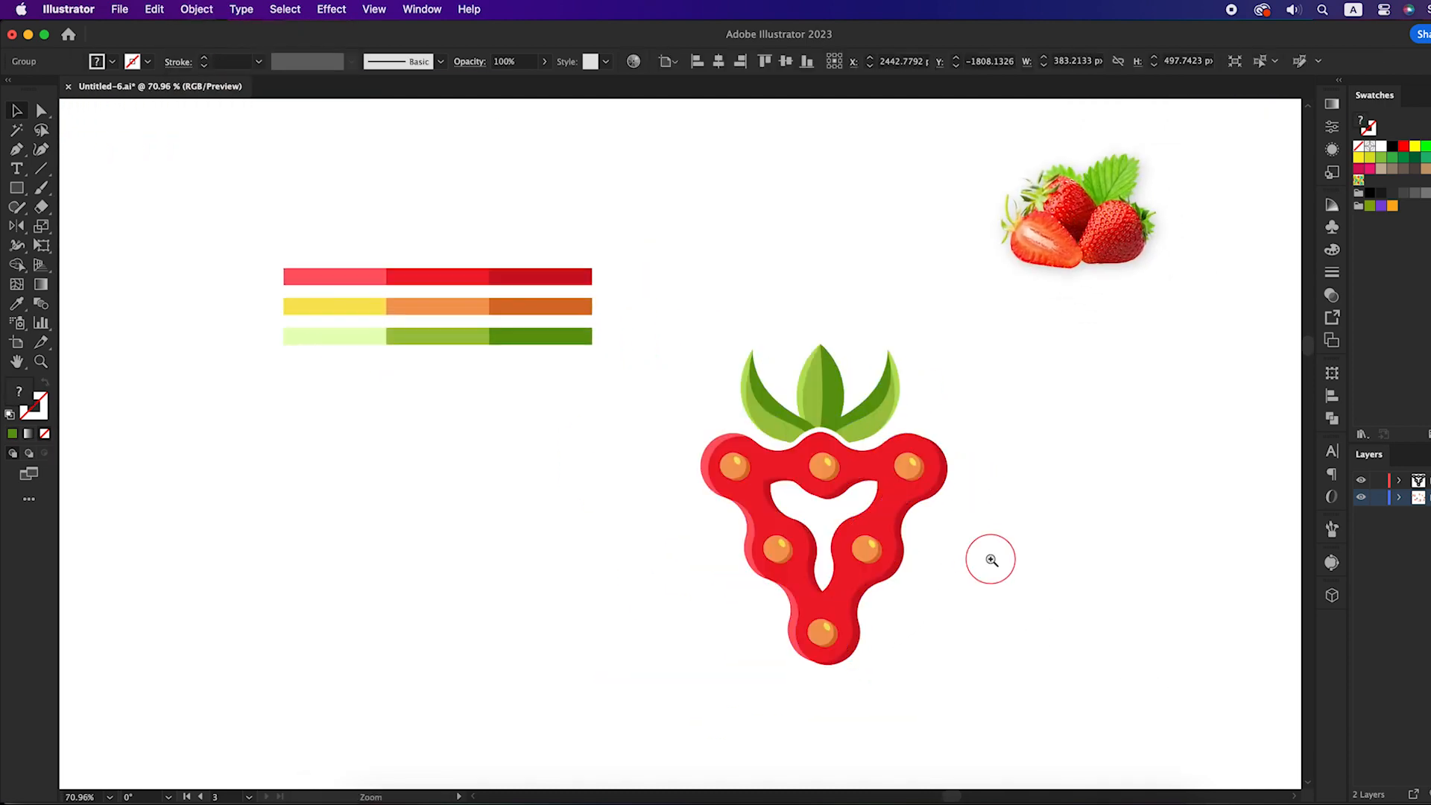
click(1097, 559)
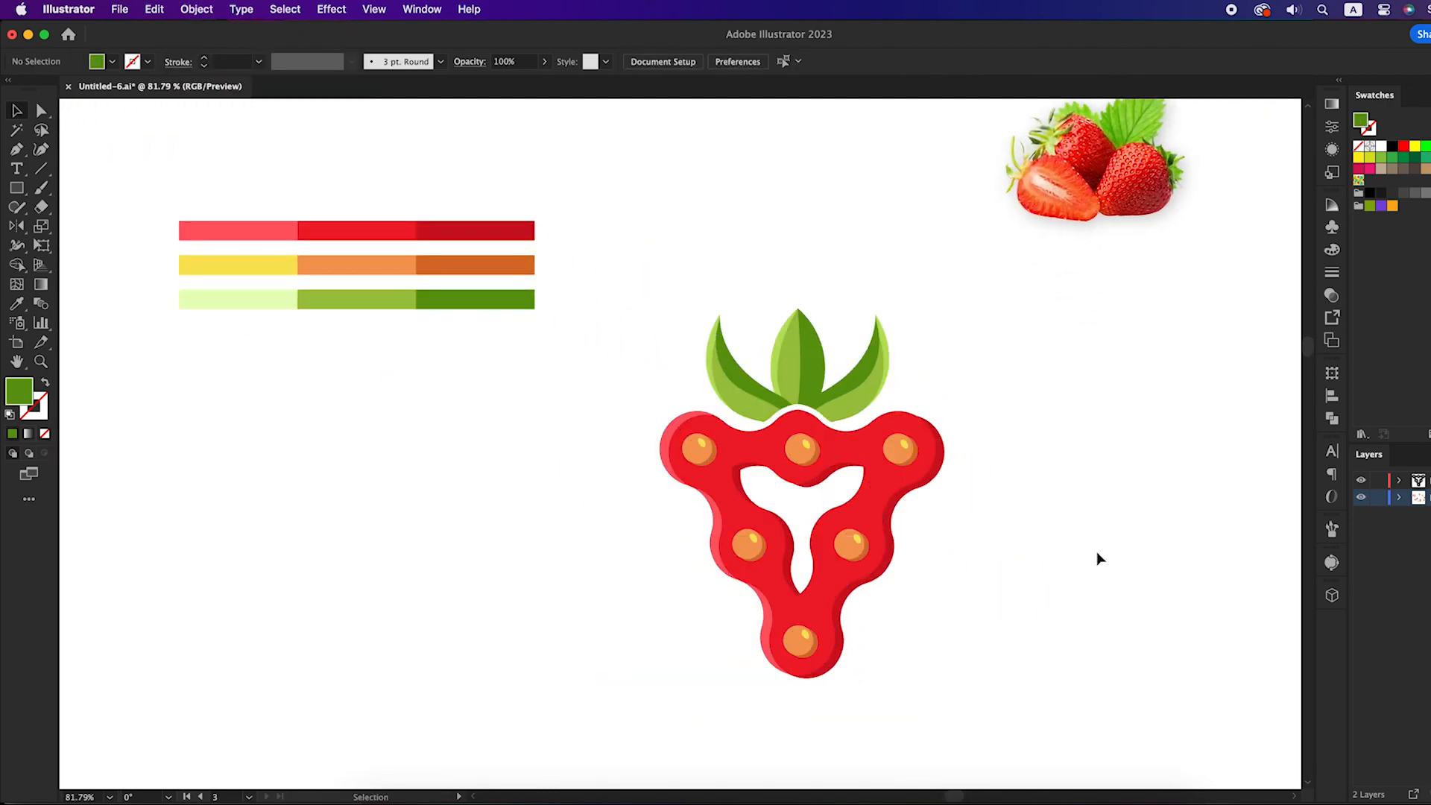